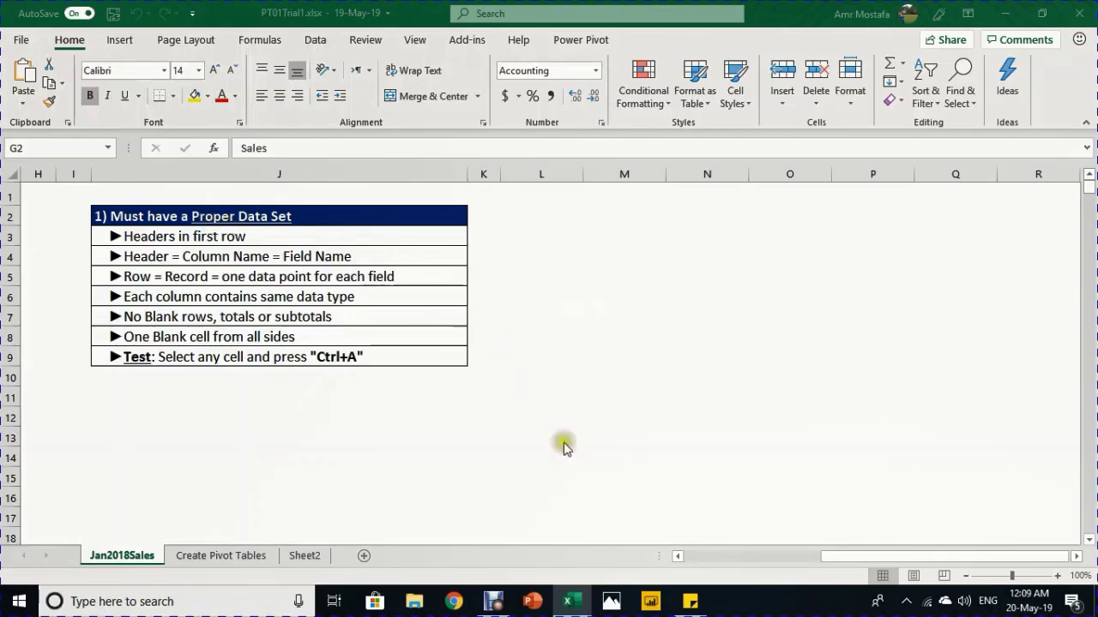
Scroll the sales table into view, then select its Date-to-Sales header row and first record.
left_click(677, 556)
left_click_drag(678, 556, 678, 557)
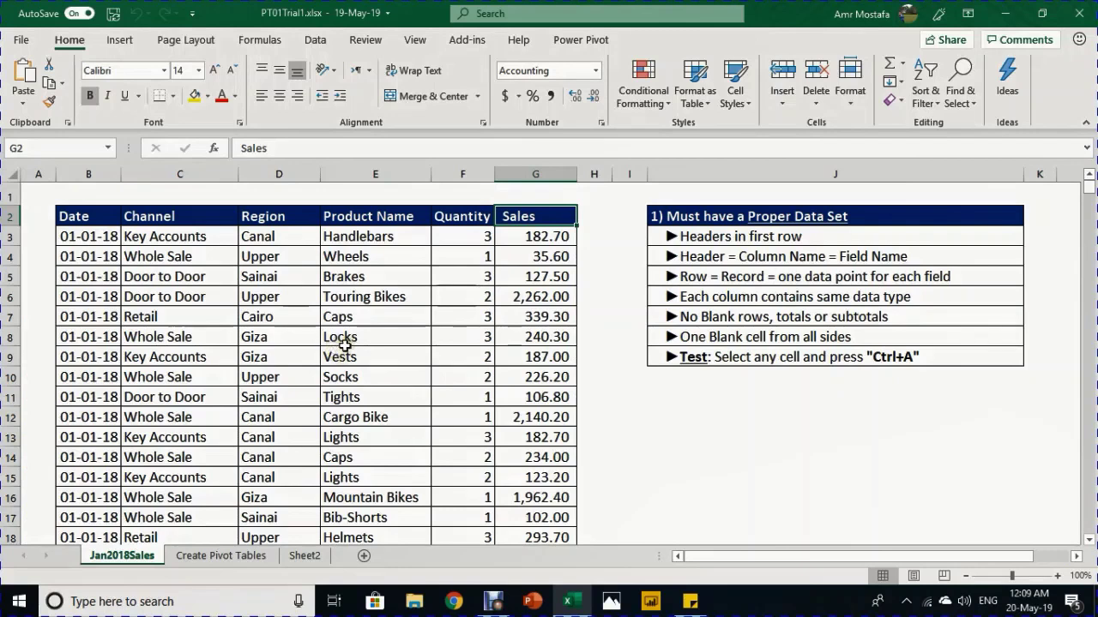
left_click(691, 242)
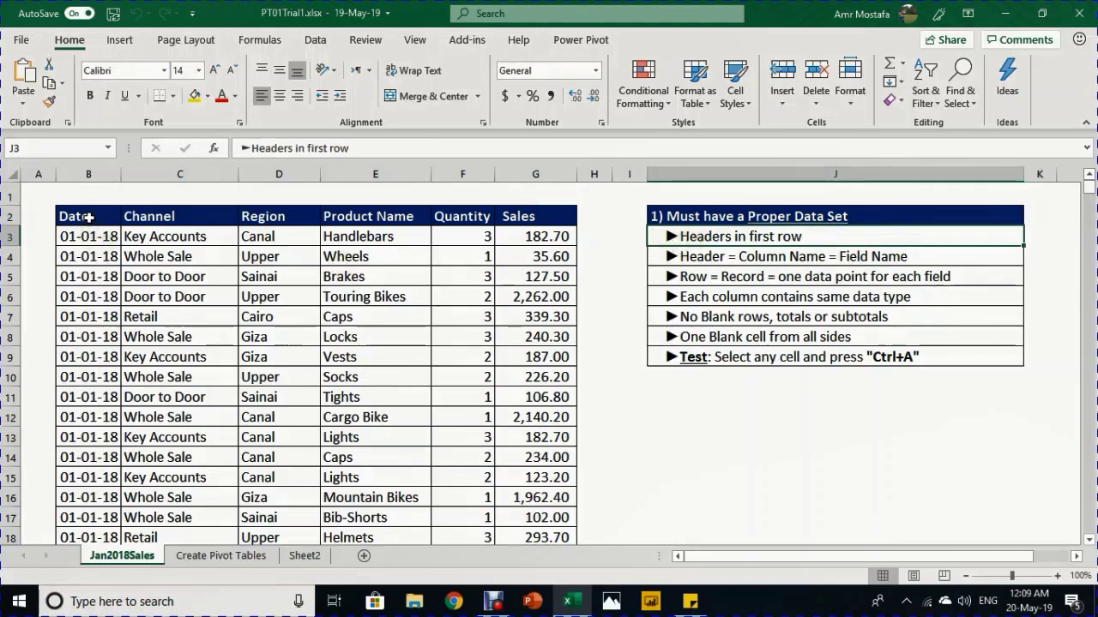
left_click_drag(89, 217, 528, 215)
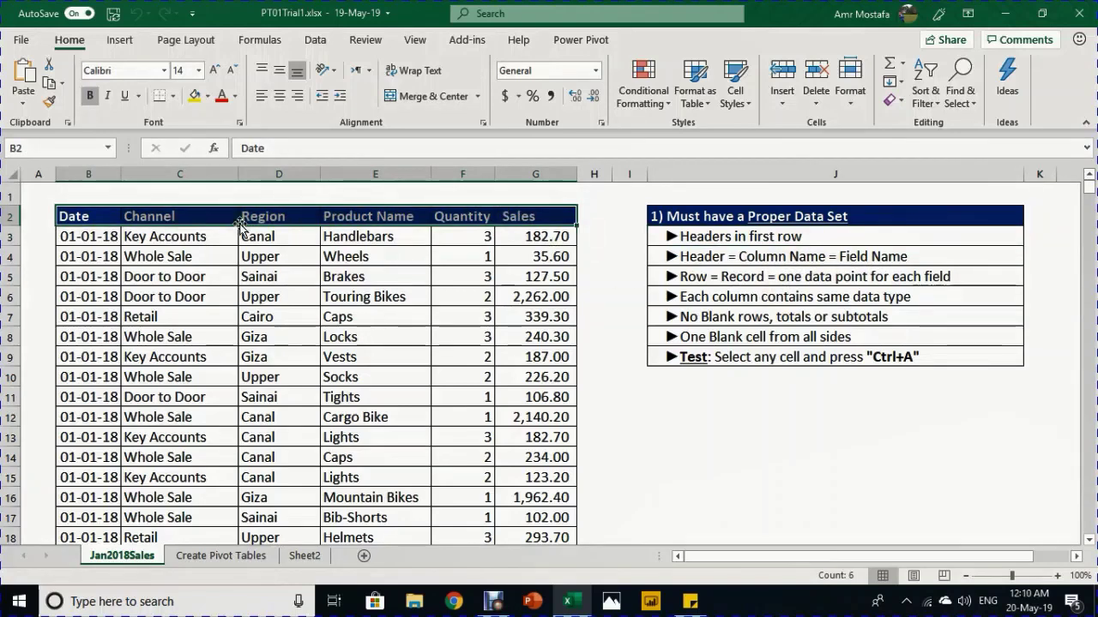
left_click_drag(92, 236, 514, 240)
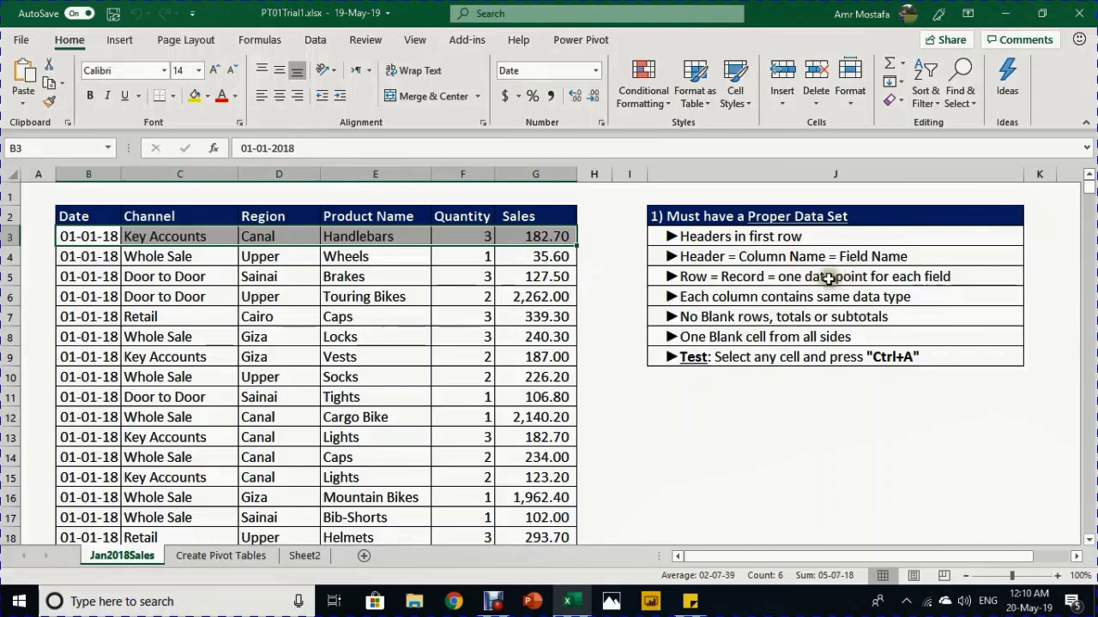
Match the Date, Channel, Region and Quantity headers to their first-record values, then select both rows.
left_click(82, 238)
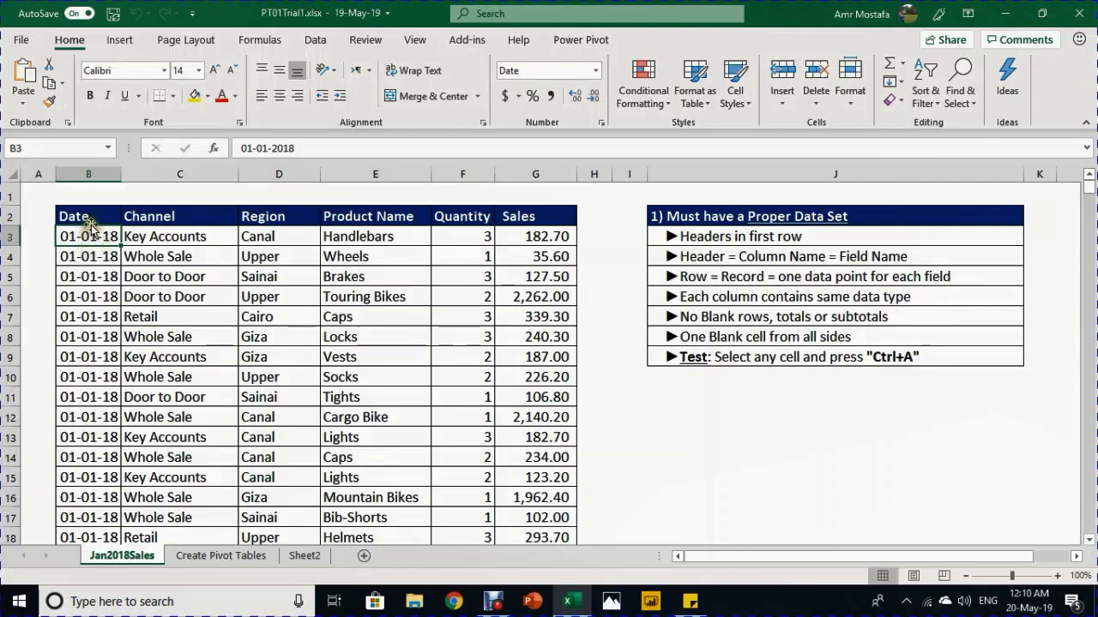
left_click(91, 216)
left_click(157, 235)
left_click(152, 215)
left_click(277, 239)
left_click(277, 221)
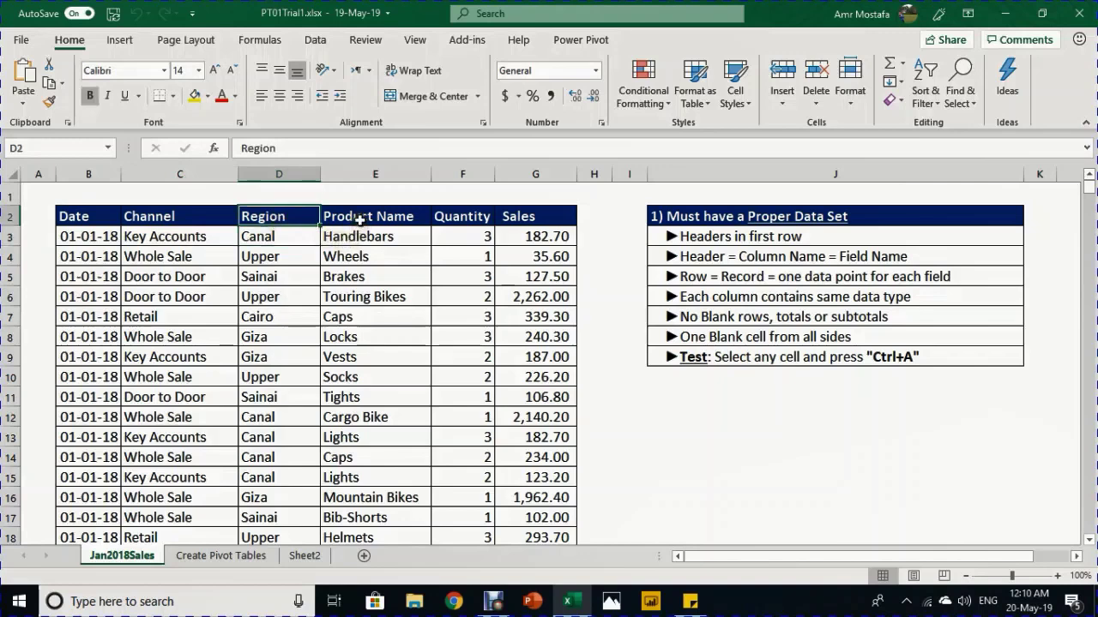
left_click(461, 237)
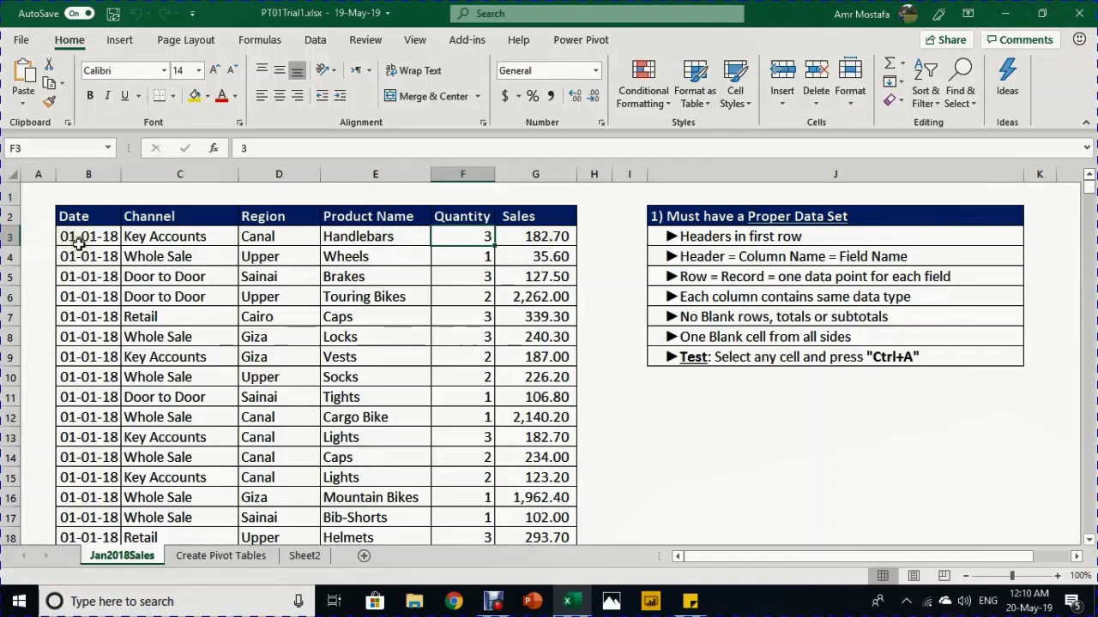
left_click_drag(78, 243, 533, 235)
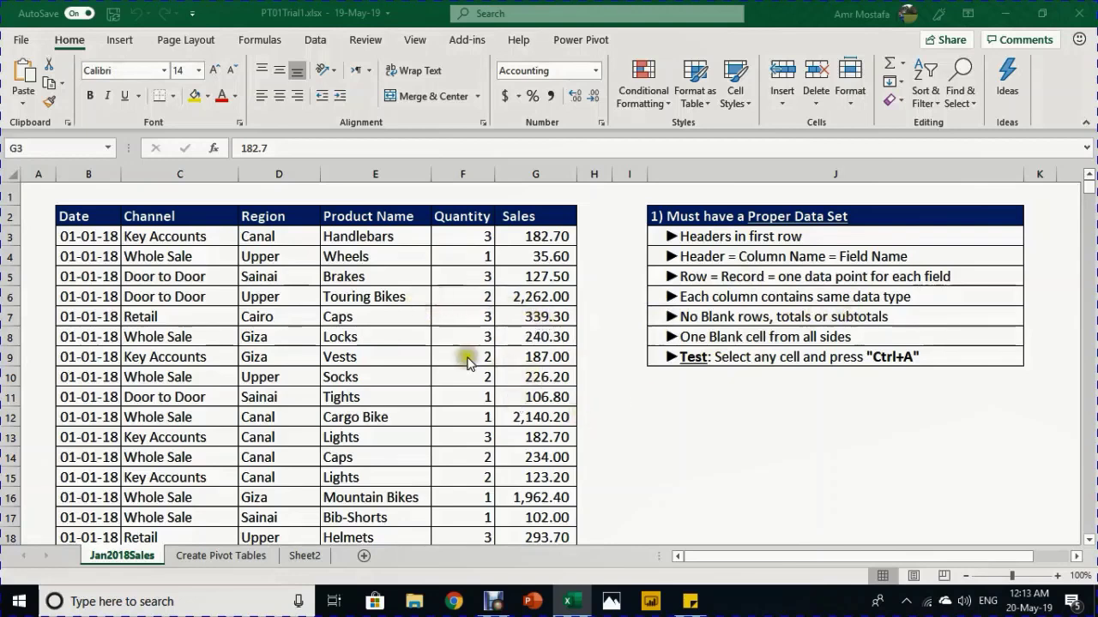
Put =SUM(G3:G8) in I12 so it shows 3,187.40, and autofit column I.
left_click(696, 416)
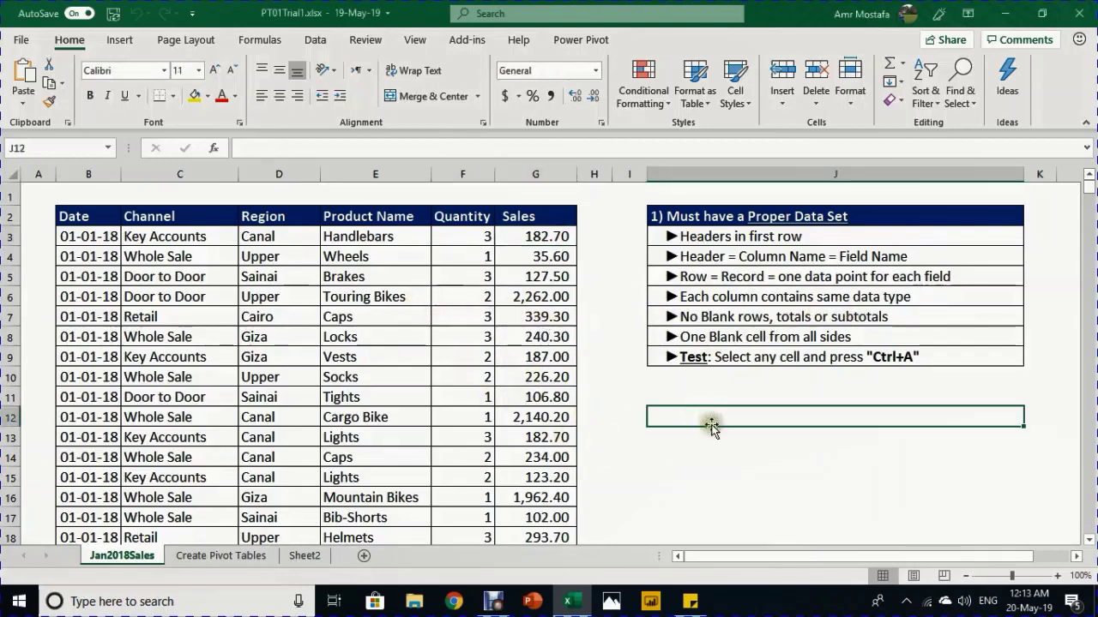
left_click(631, 420)
type("=SUM(G3:G8)")
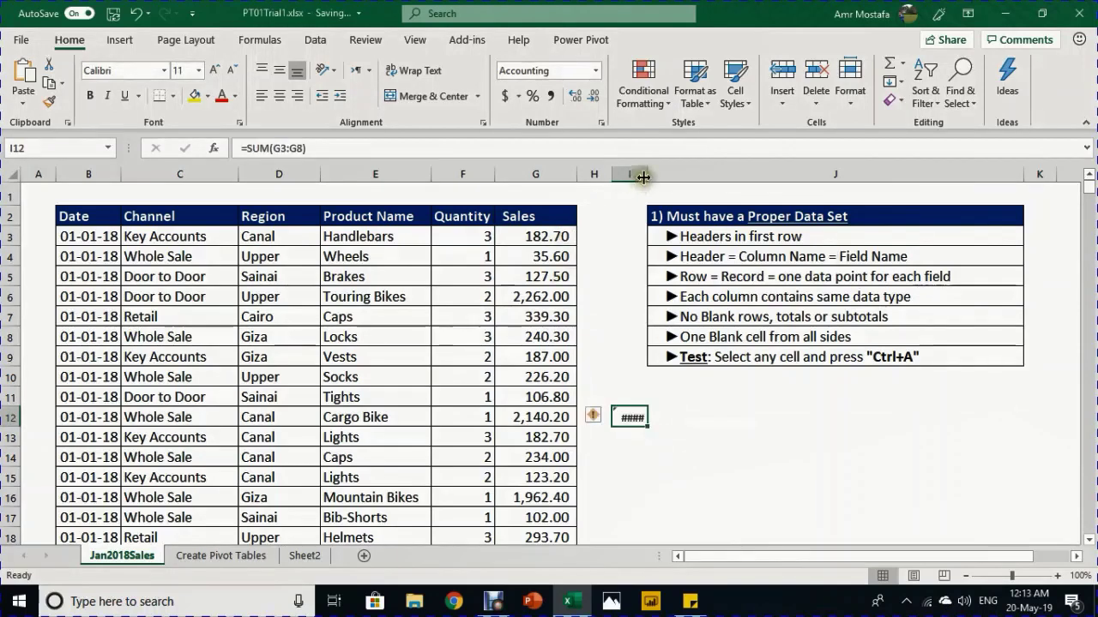
double_click(644, 176)
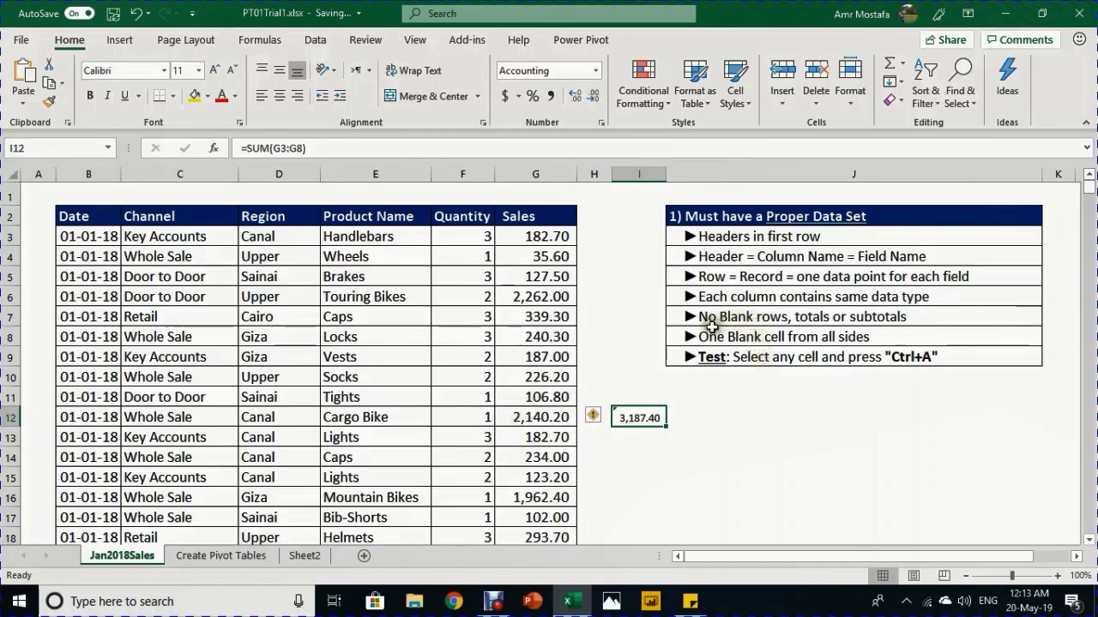
left_click(542, 351)
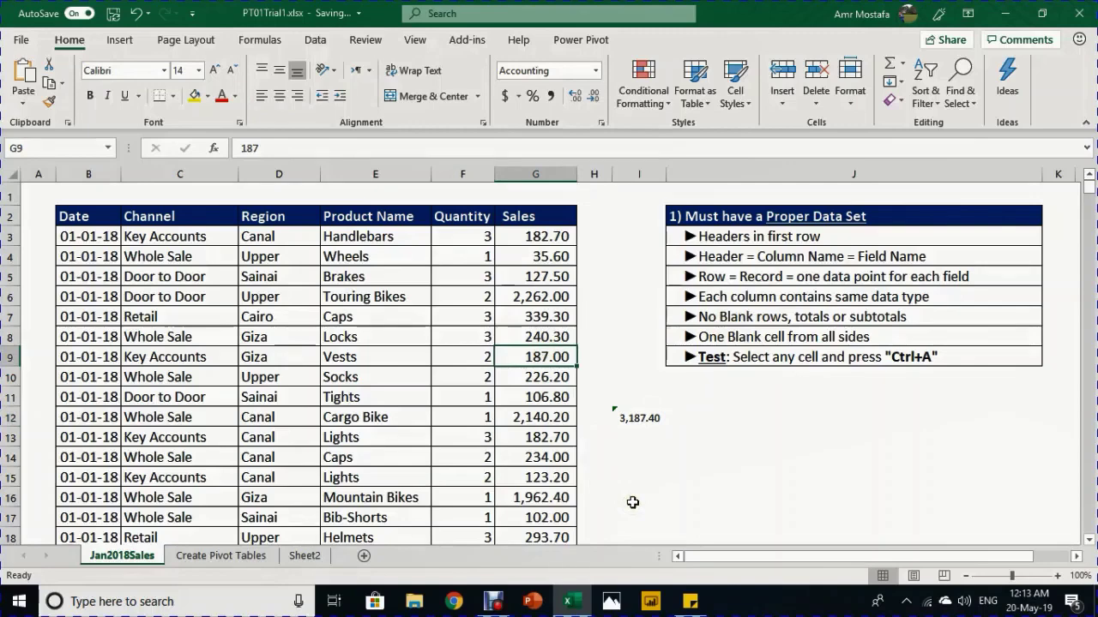
Check the bottom edge of the data, its totals and blank separating row, then extend selection to the headers.
key("ctrl+Down")
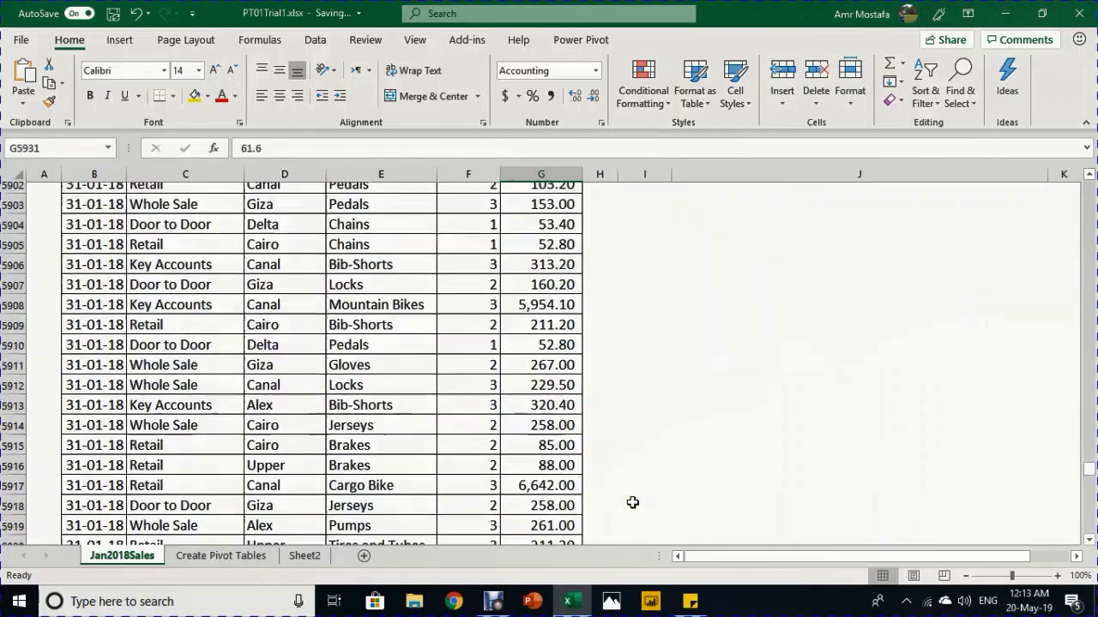
key("Down")
key("Up")
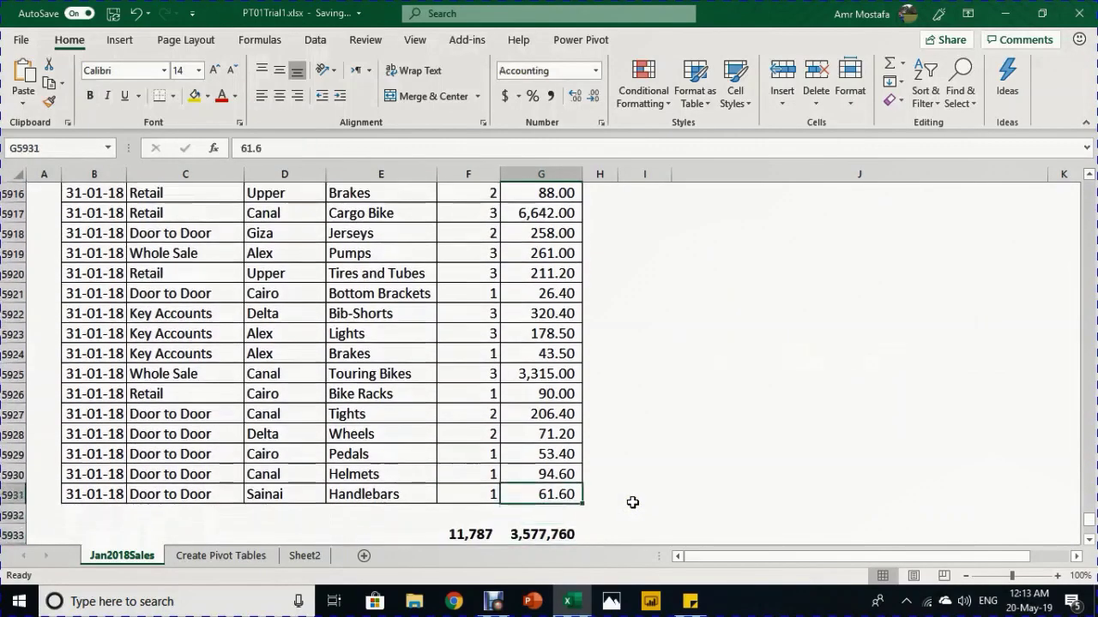
key("Left")
key("Left")
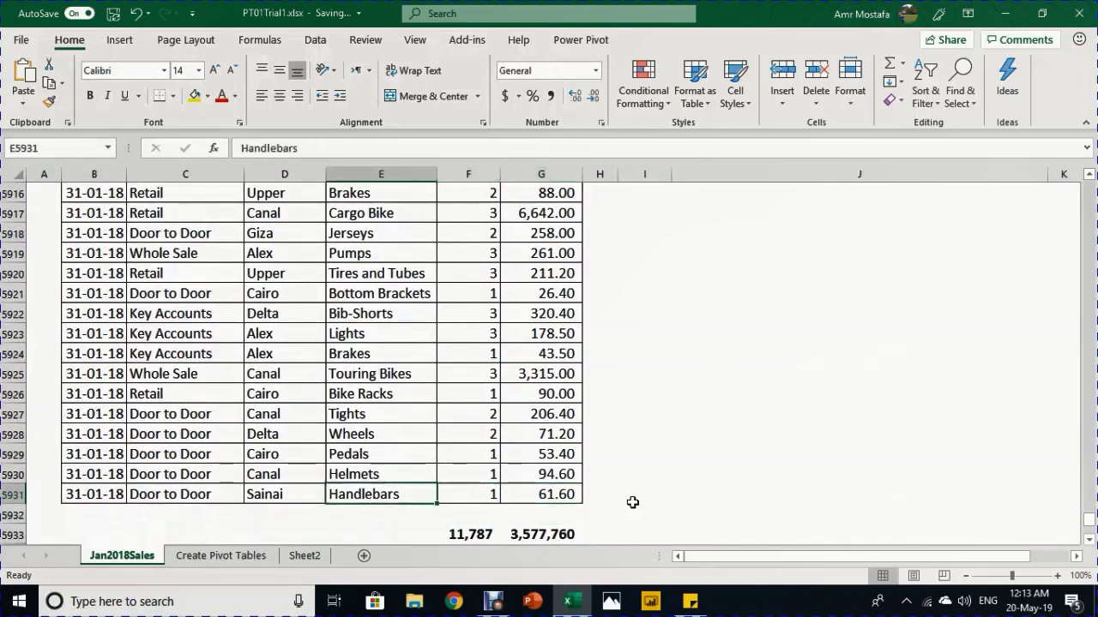
key("Right")
key("Right")
key("Down")
key("Down")
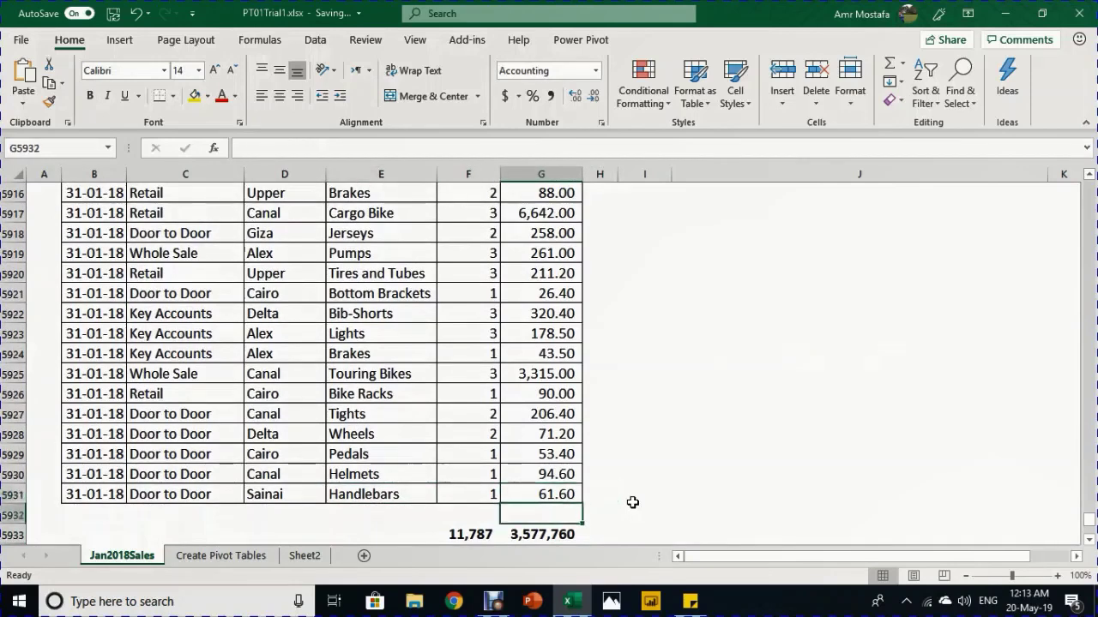
key("Left")
key("Right")
key("Up")
key("Left")
key("Right")
key("Left")
key("Right")
key("Right")
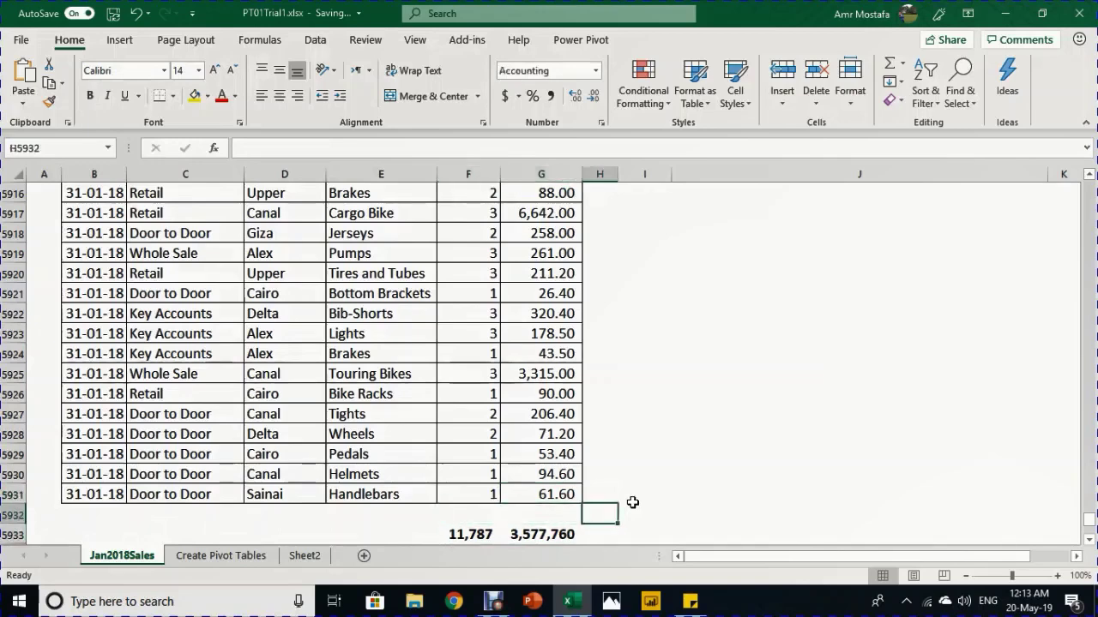
key("Up")
key("Left")
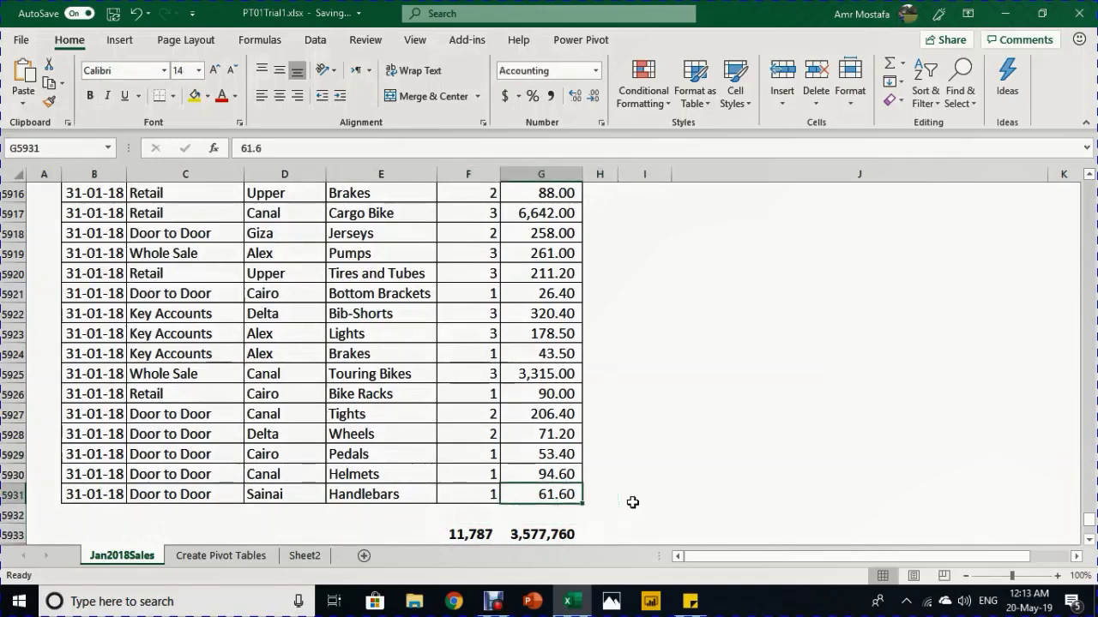
key("shift+Left")
key("shift+Left")
key("shift+Left")
key("shift+Left")
key("shift+Left")
key("ctrl+shift+Up")
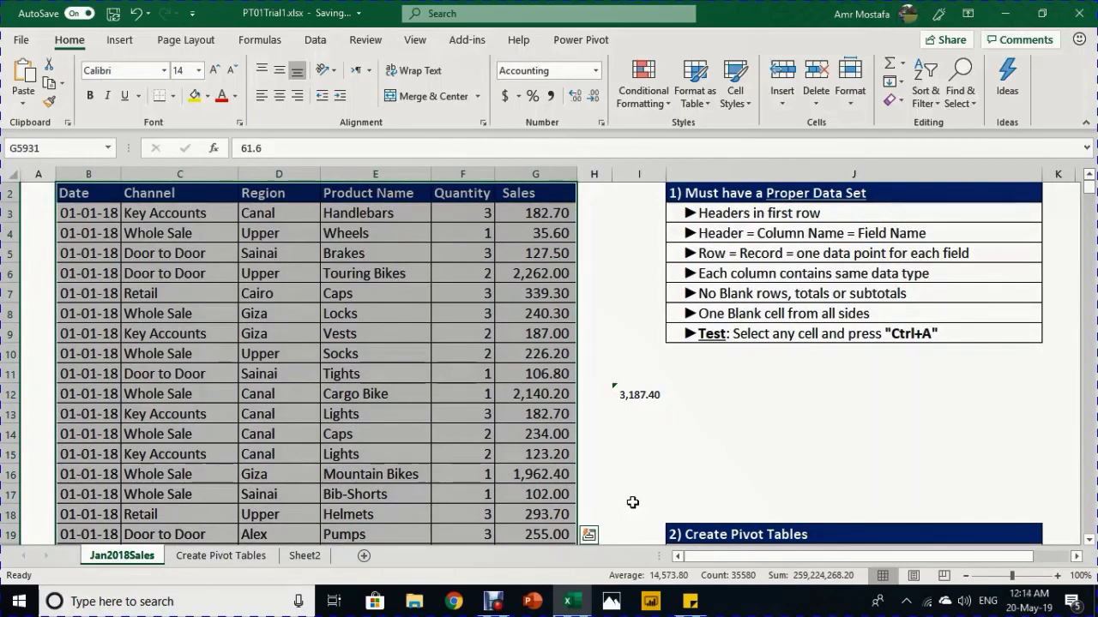
Point out the blank row 1, column A and column H bordering the table.
left_click(711, 314)
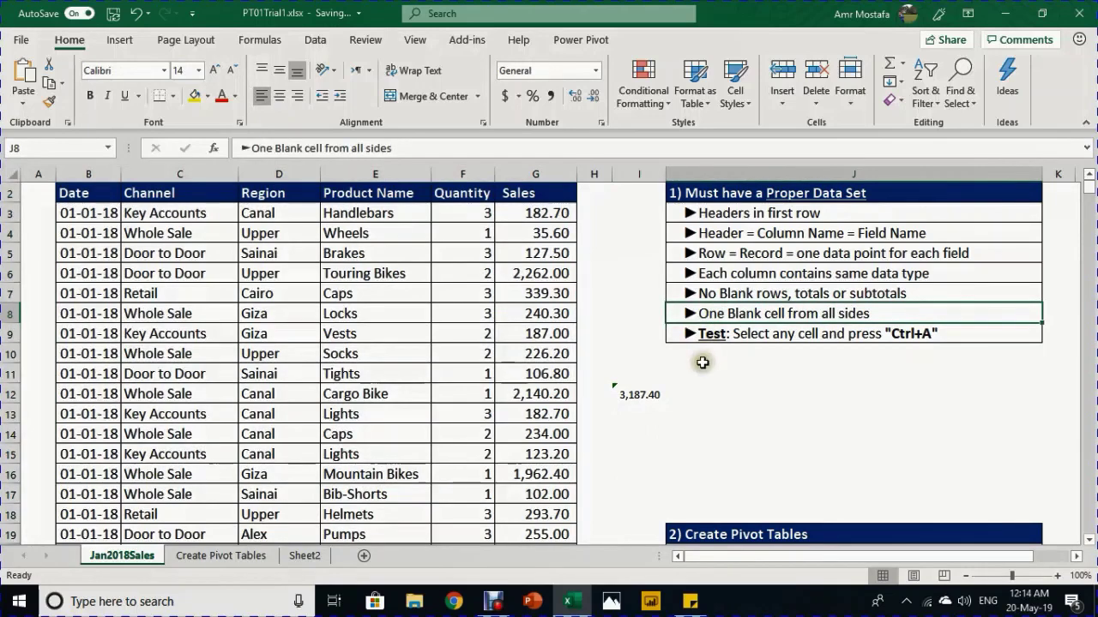
scroll(635, 305, "up", 1)
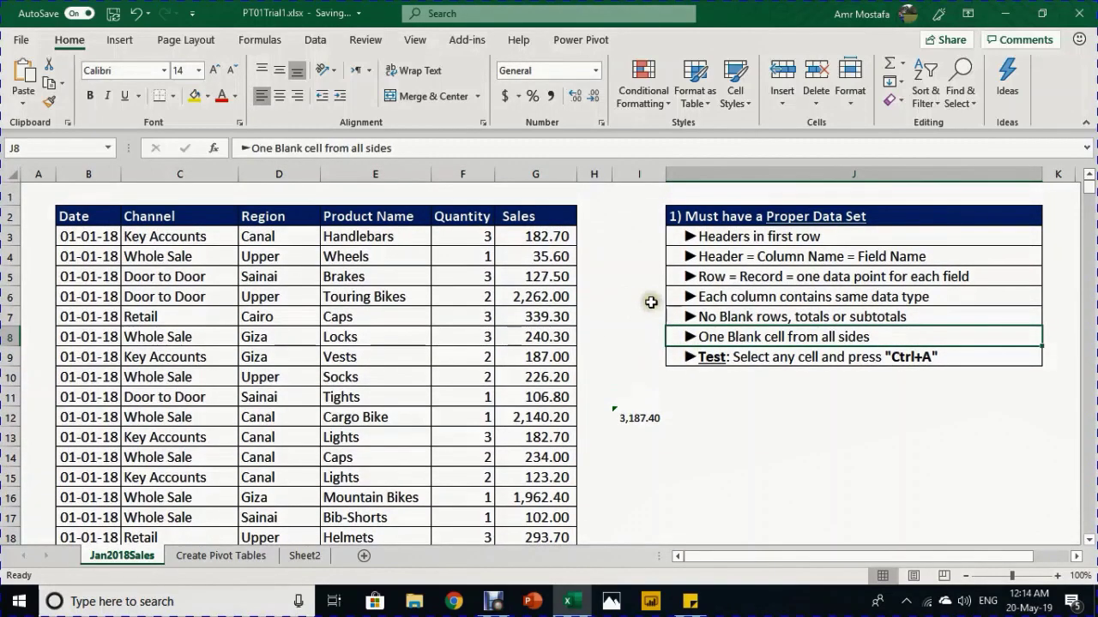
left_click(12, 194)
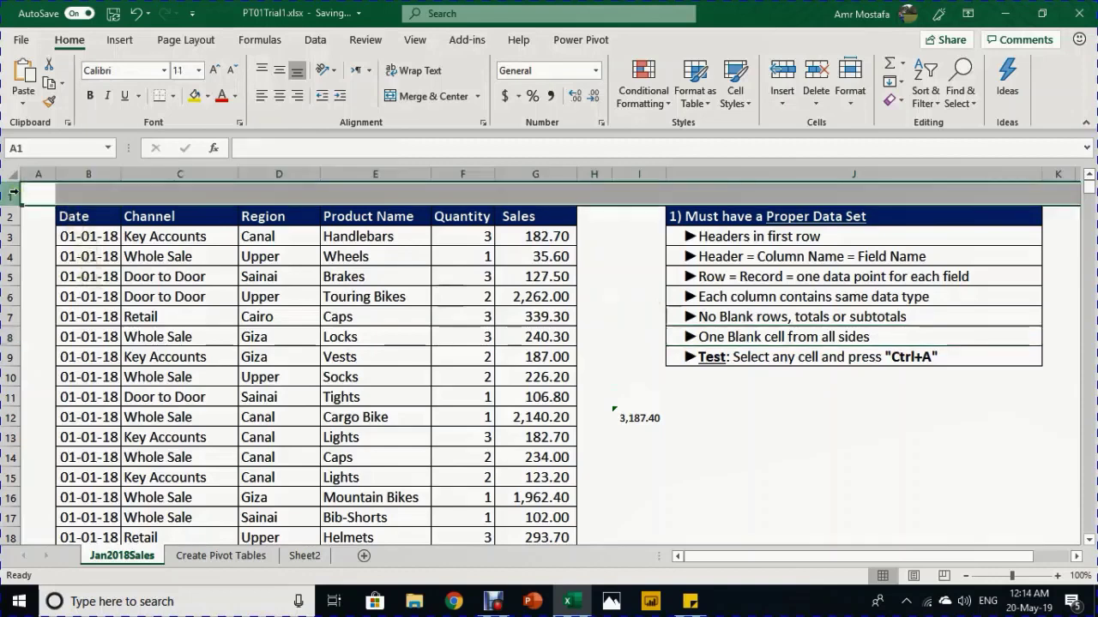
left_click(32, 175)
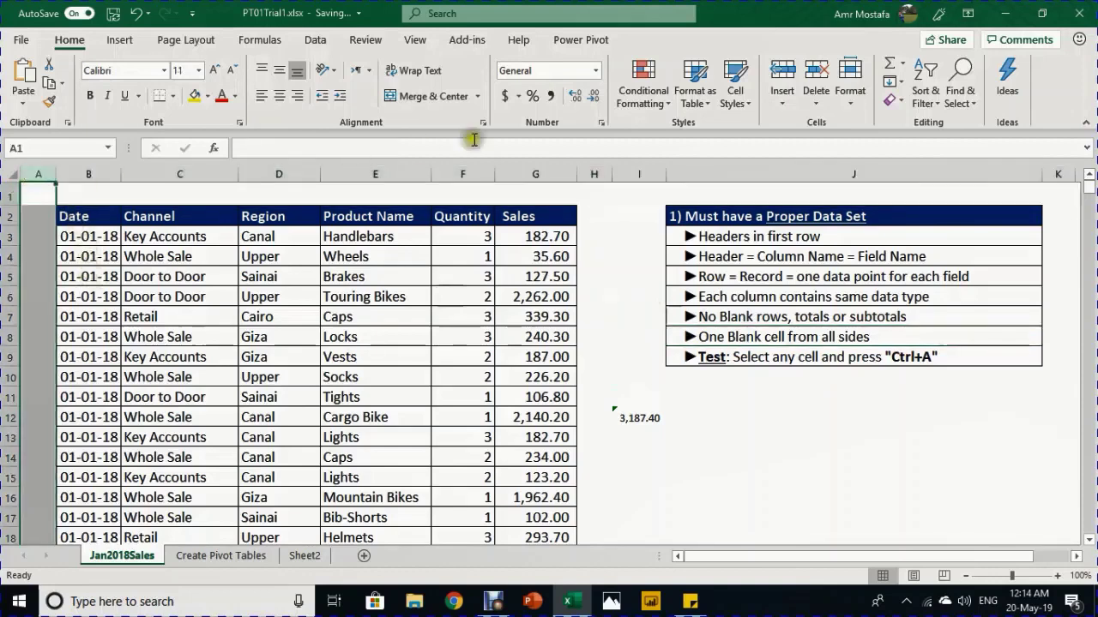
left_click(595, 174)
Recheck the data edges from a Sales cell, then select the whole table B2:G5931 with Ctrl+A.
left_click(535, 292)
key("ctrl+Down")
key("ctrl+Down")
key("Up")
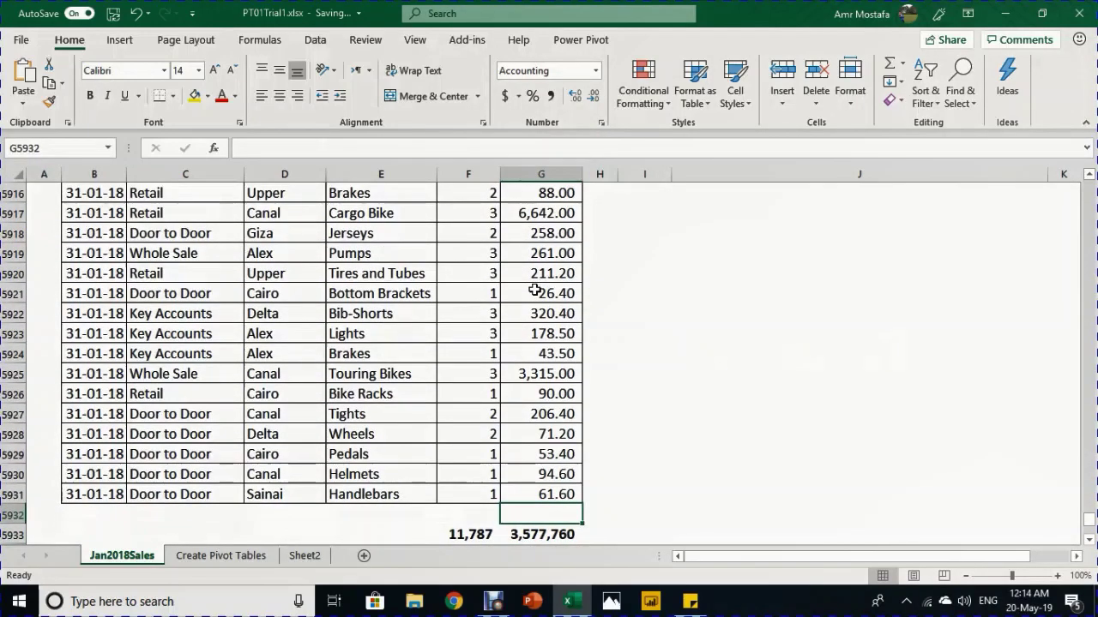
key("Left")
key("Left")
key("Left")
key("Left")
key("Left")
key("Right")
key("Right")
key("Right")
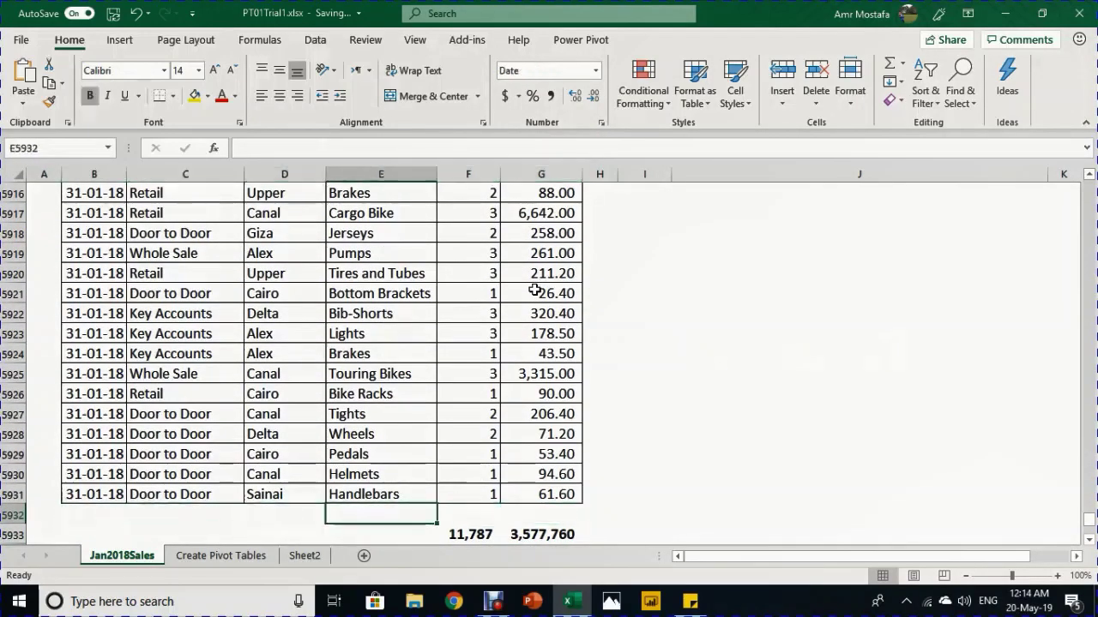
key("Up")
key("ctrl+Up")
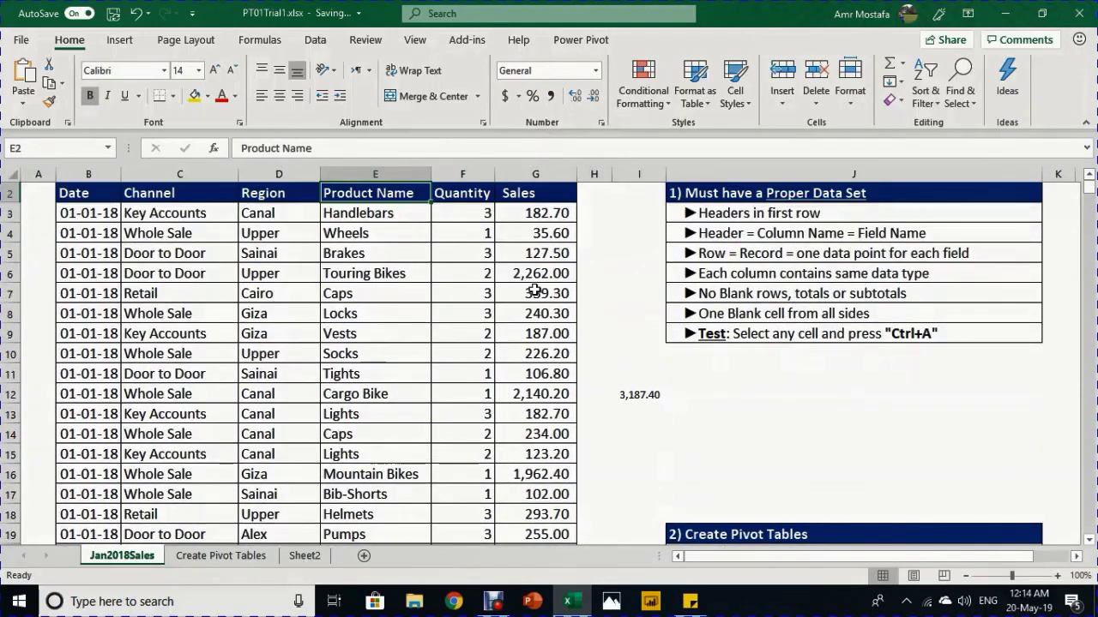
key("Up")
key("Down")
key("Down")
key("Down")
key("Down")
key("Left")
key("Down")
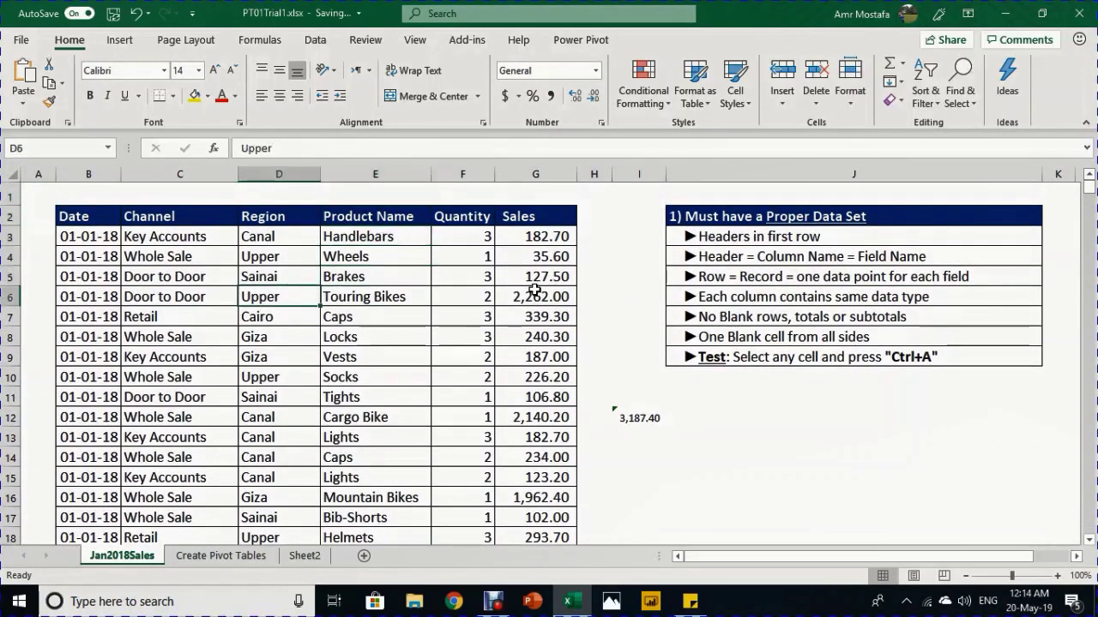
key("ctrl+a")
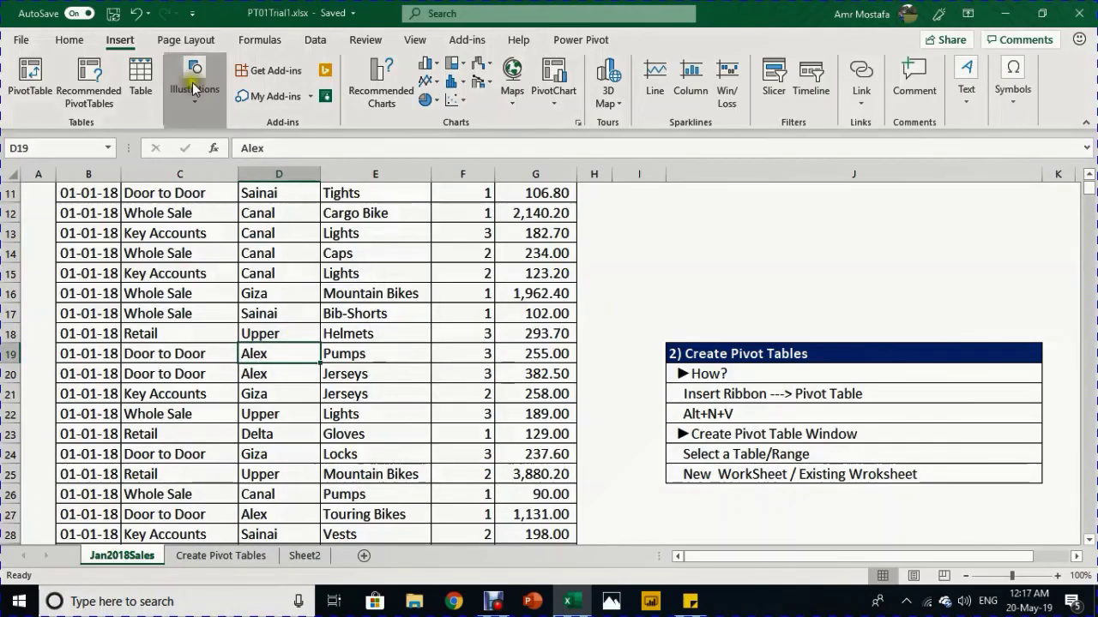
Open the PivotTable command, cancel it, and scroll down into the sales data.
left_click(32, 79)
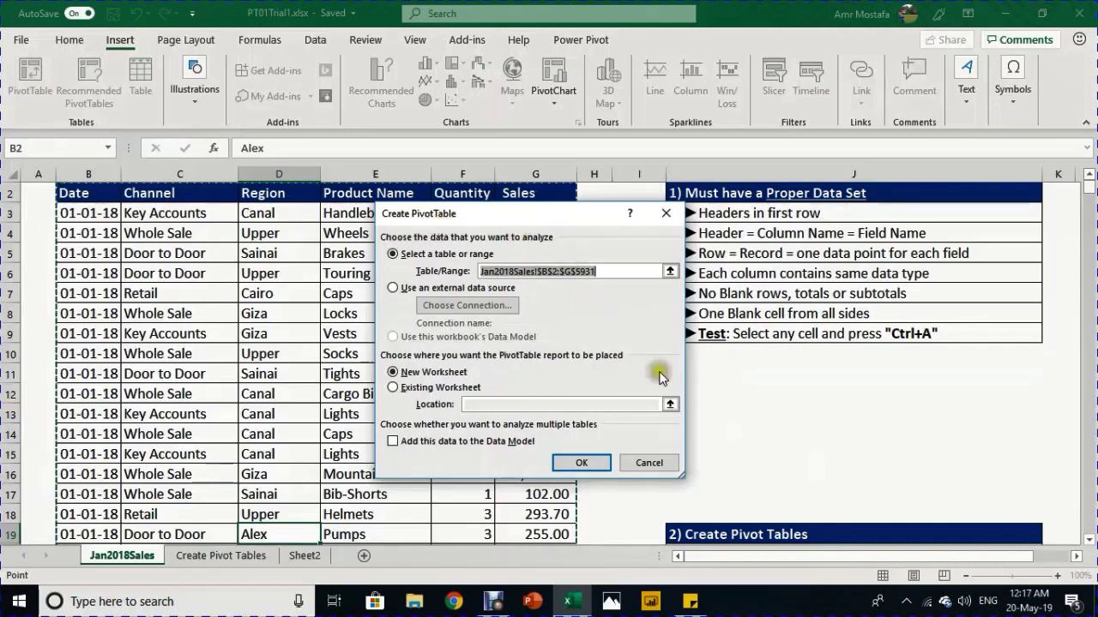
left_click(658, 465)
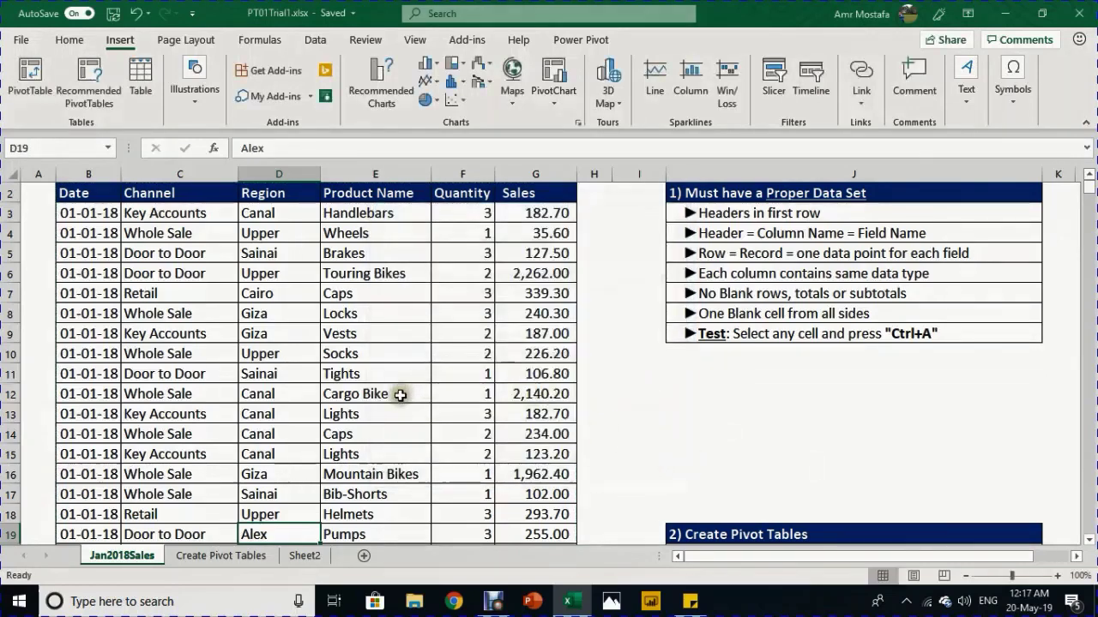
scroll(399, 395, "down", 1)
scroll(399, 395, "down", 1)
From a data cell, start a PivotTable on Jan2018Sales!$B$2:$G$5931 with Alt+N+V and choose Existing Worksheet.
left_click(353, 374)
left_click(287, 374)
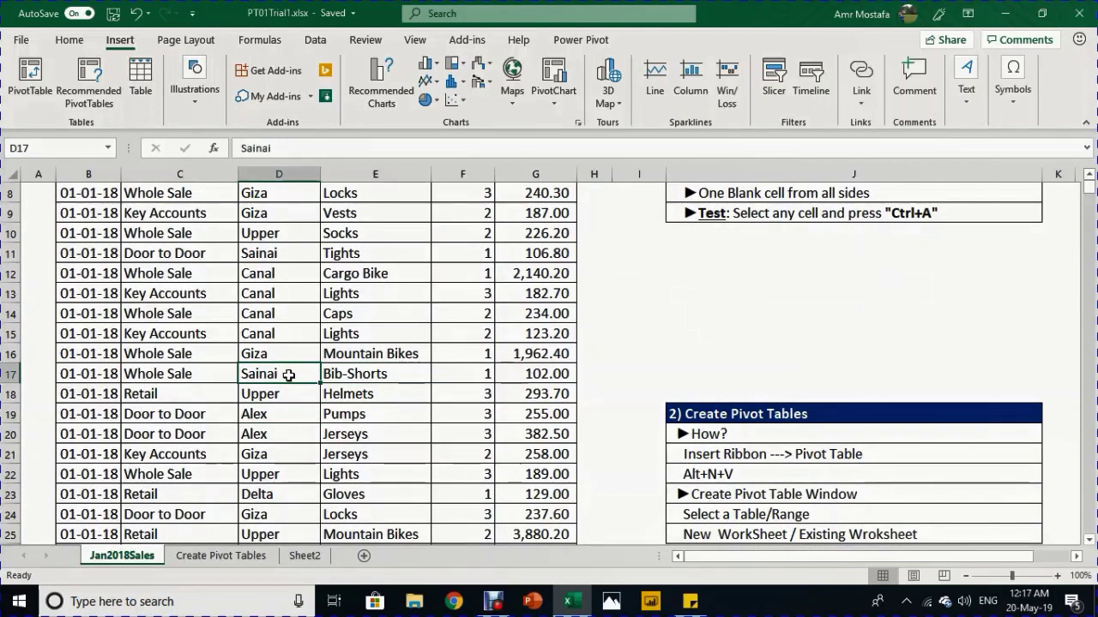
key("alt+n+v")
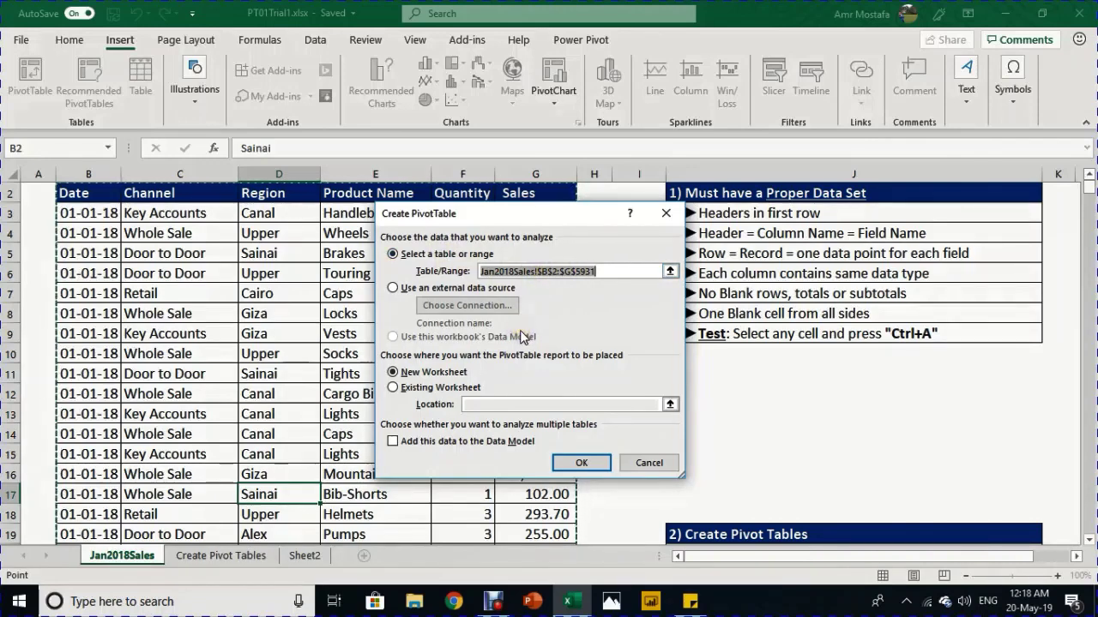
left_click(395, 388)
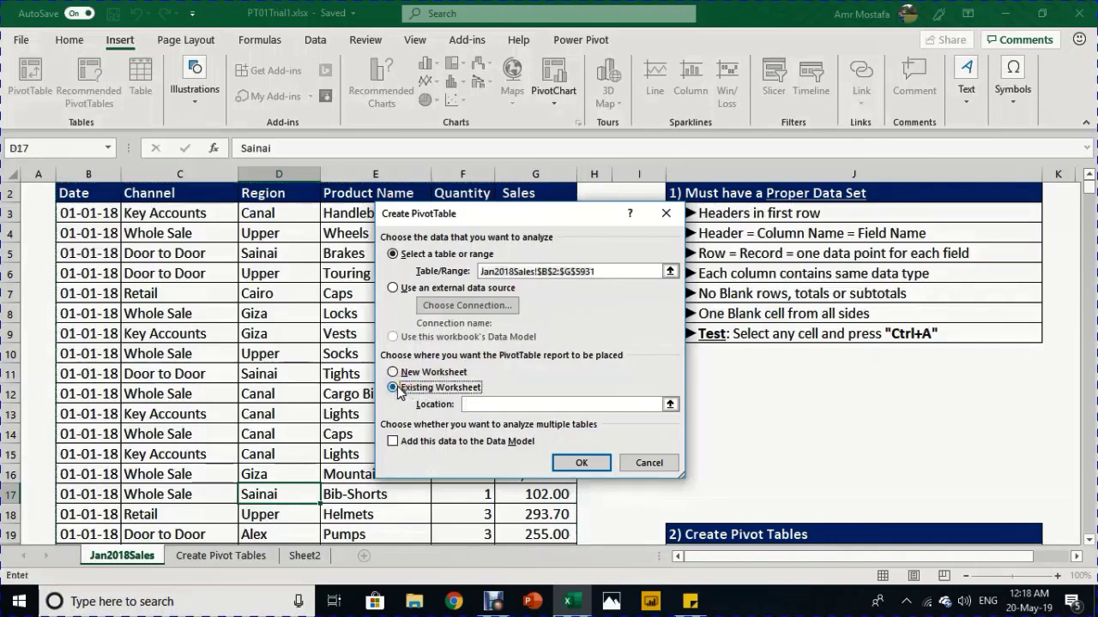
Set the PivotTable location to cell L35 on the Jan2018Sales sheet and create it.
left_click(626, 405)
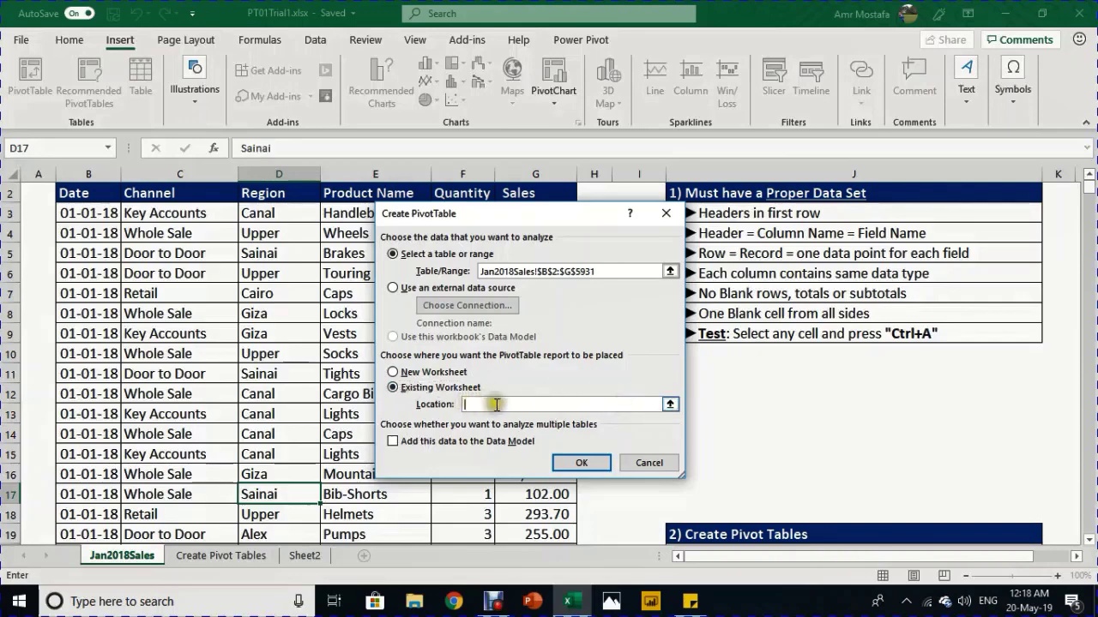
scroll(823, 386, "down", 3)
scroll(832, 390, "down", 5)
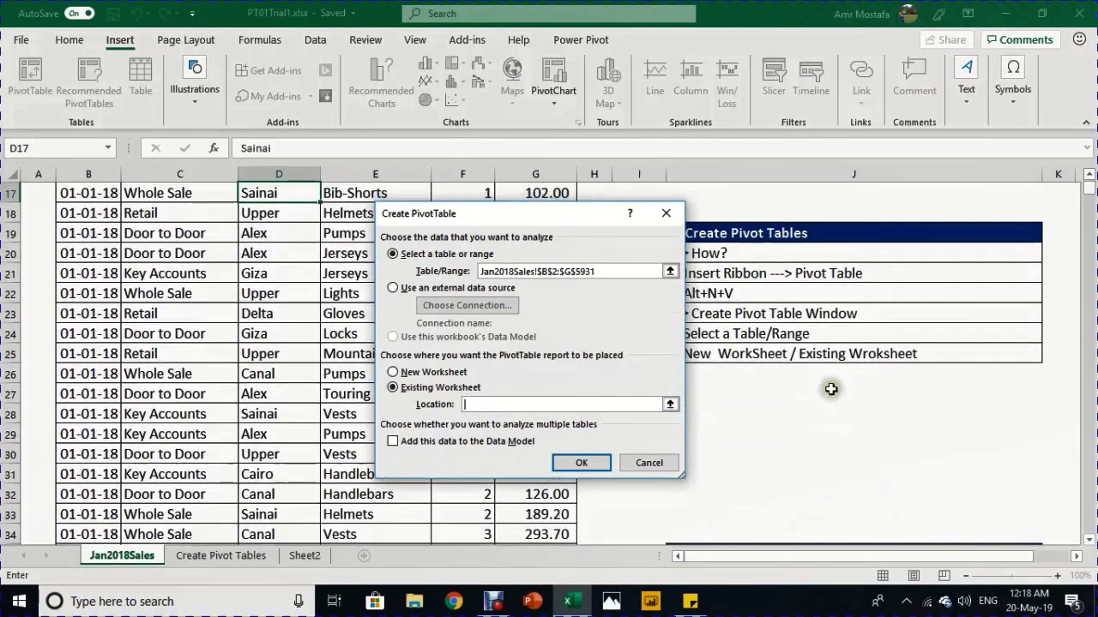
left_click_drag(885, 558, 1012, 525)
left_click(1048, 370)
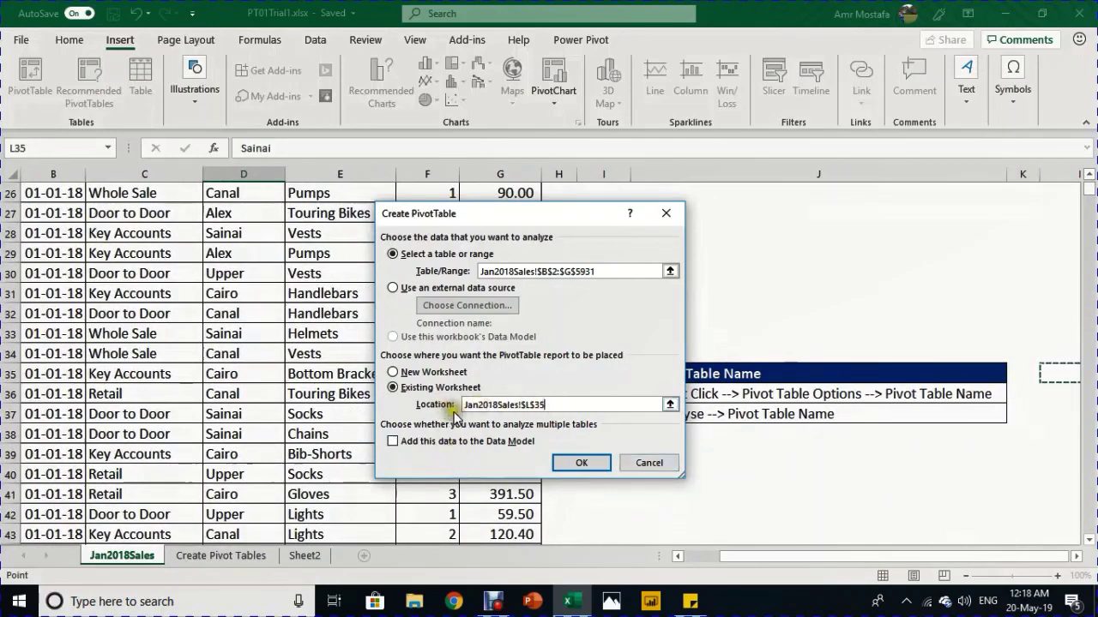
left_click(583, 463)
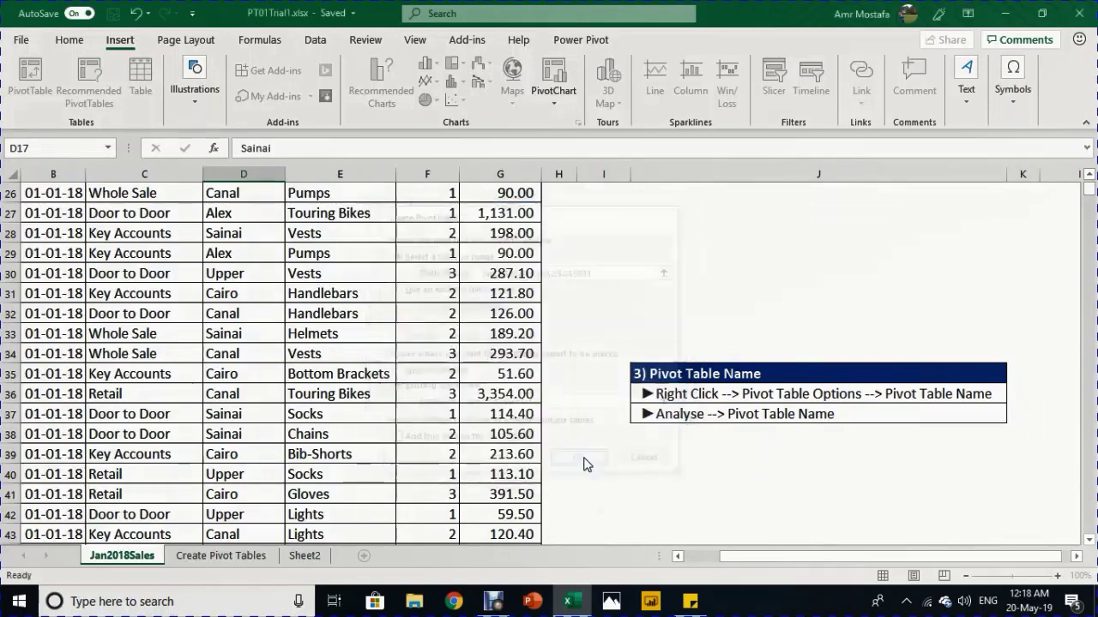
left_click_drag(631, 557, 772, 542)
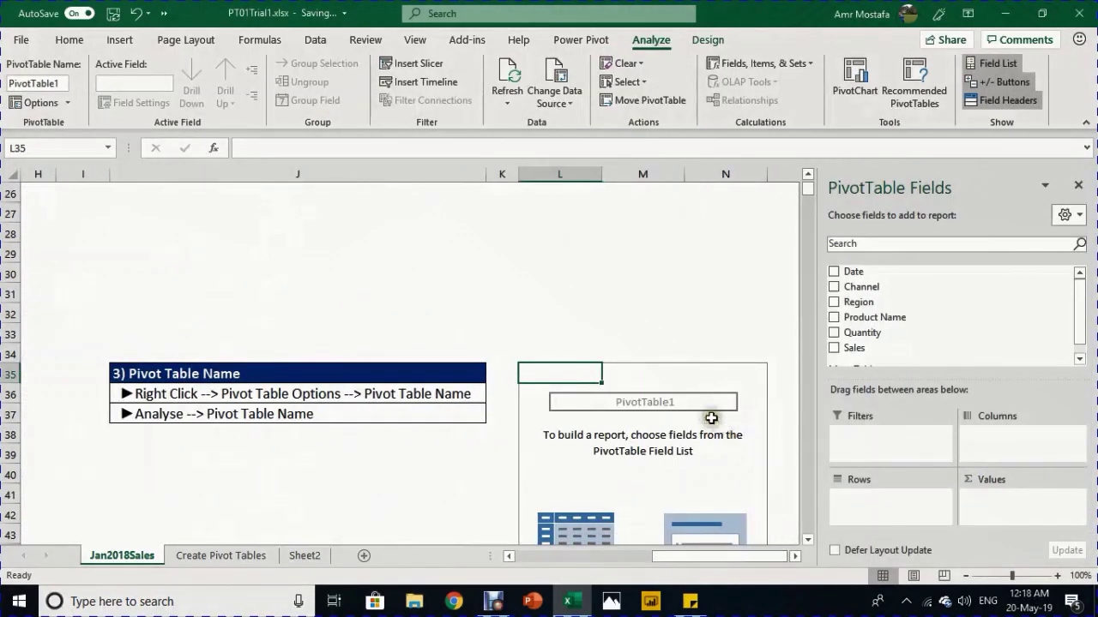
Scroll to the empty PivotTable1 at L35 and right-click it for its options.
scroll(711, 417, "down", 2)
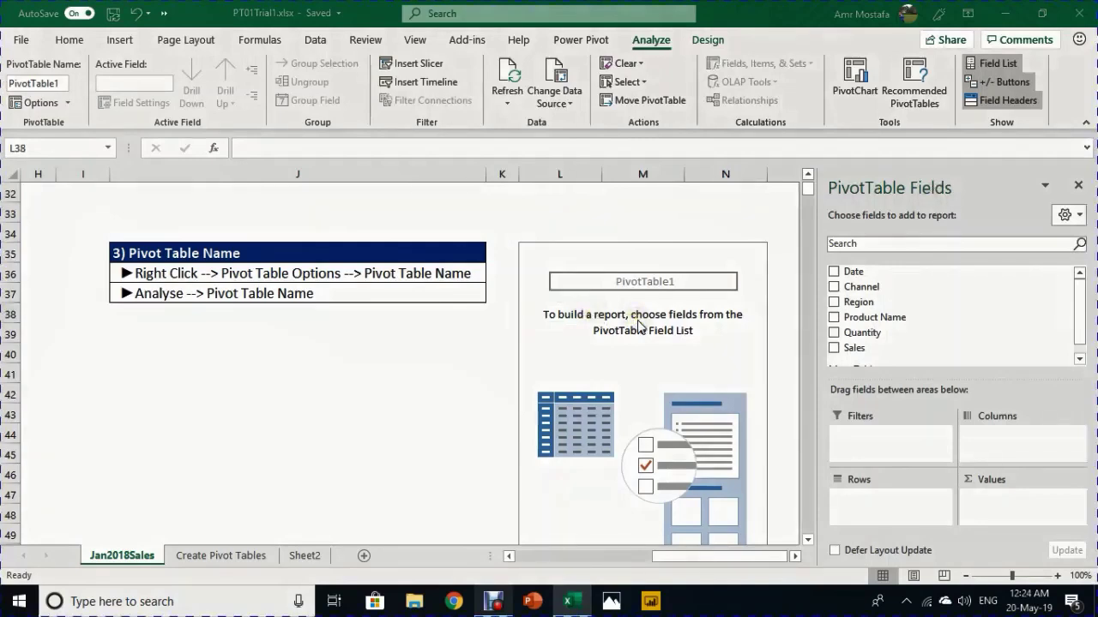
left_click(637, 324)
left_click(624, 290)
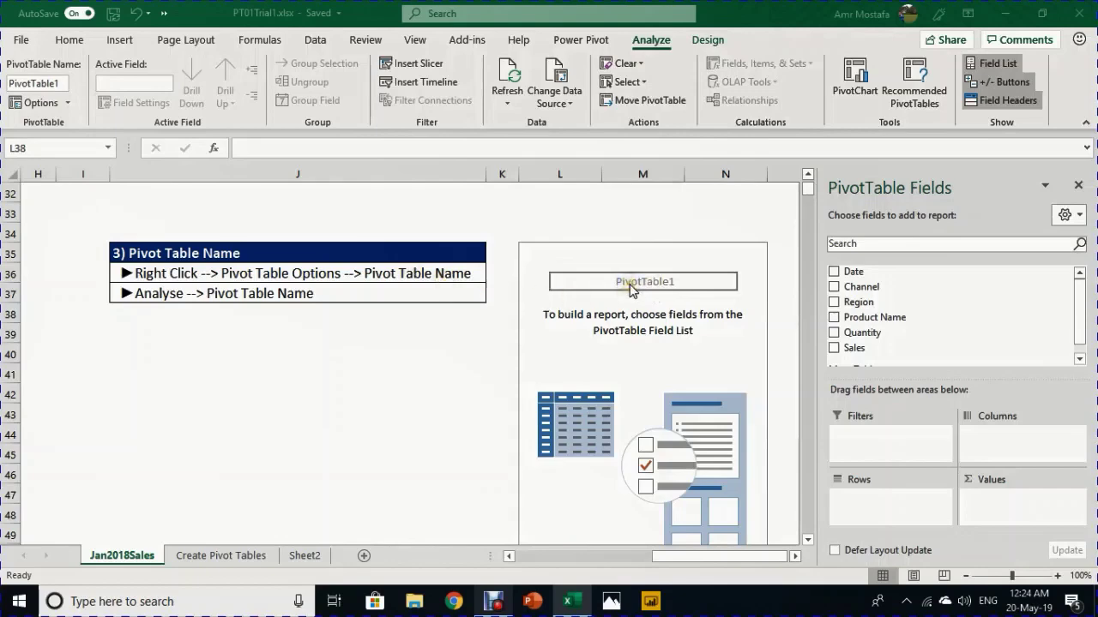
right_click(630, 290)
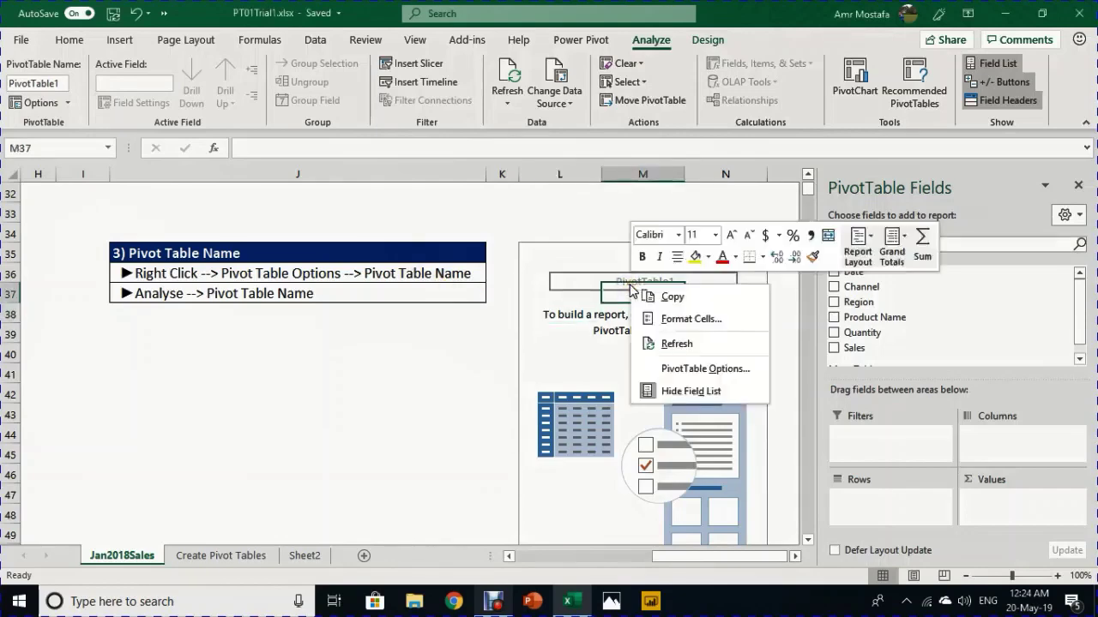
left_click(686, 369)
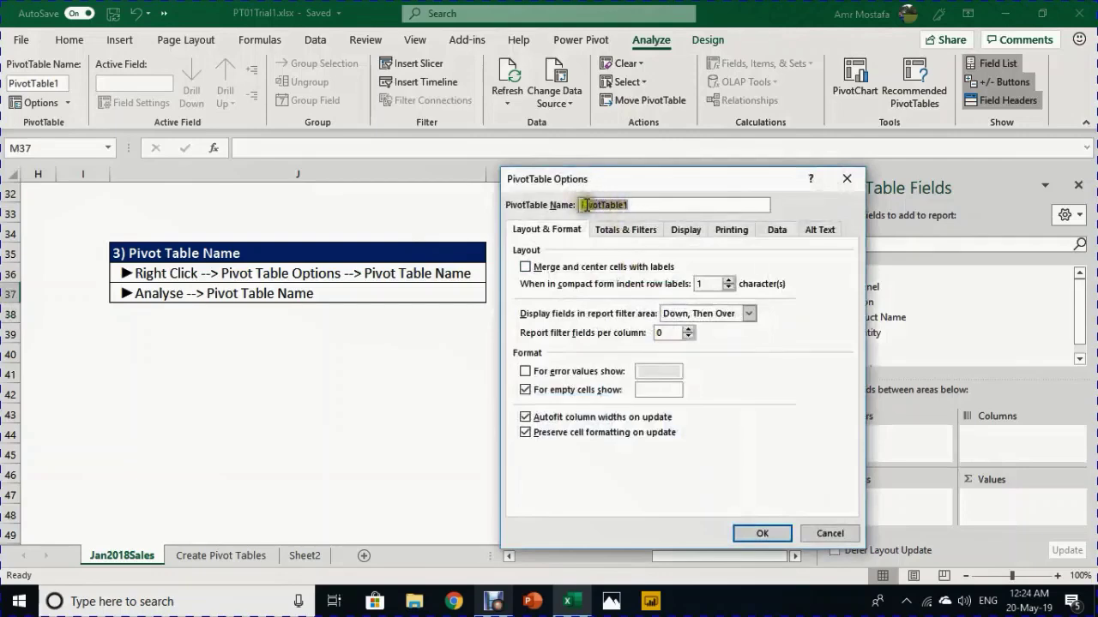
left_click(828, 533)
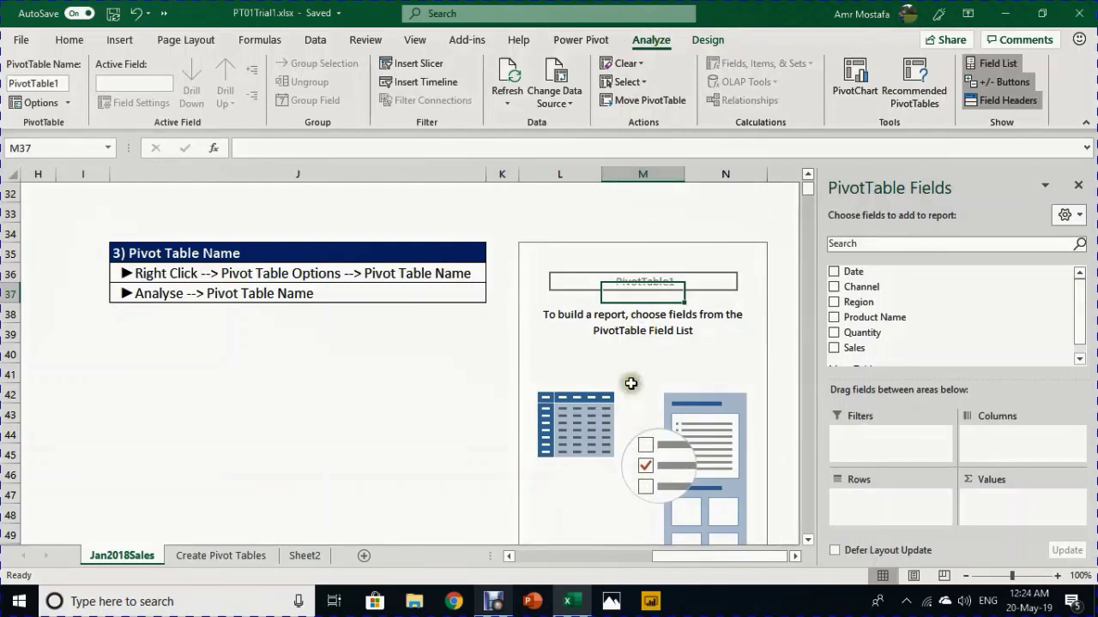
Replace PivotTable1 with 'Sales' in the PivotTable Name box.
key("Down")
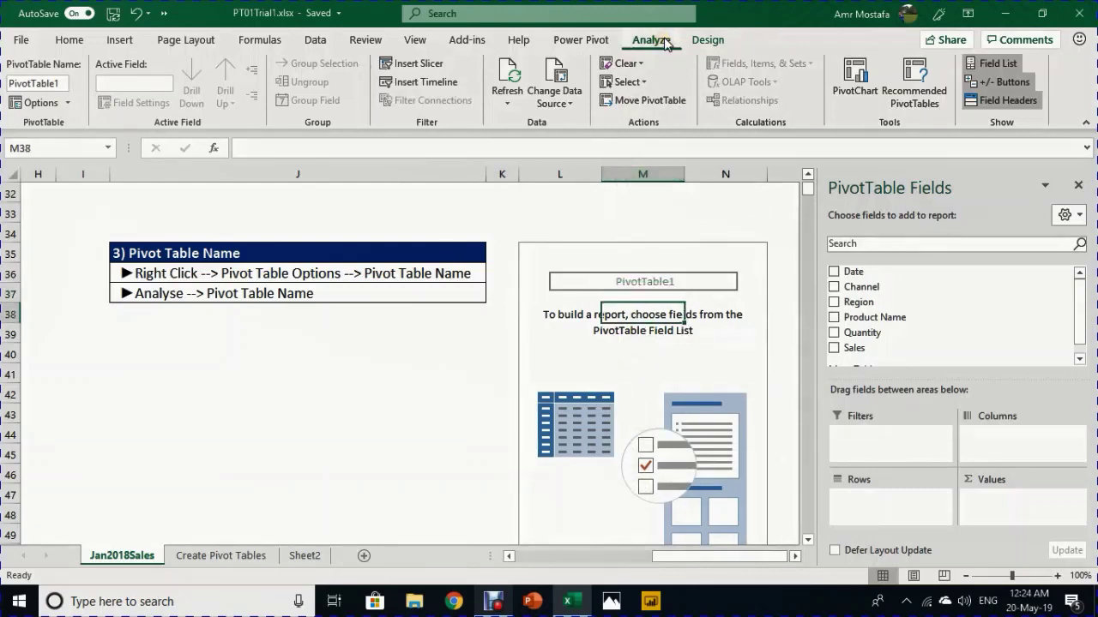
left_click(62, 83)
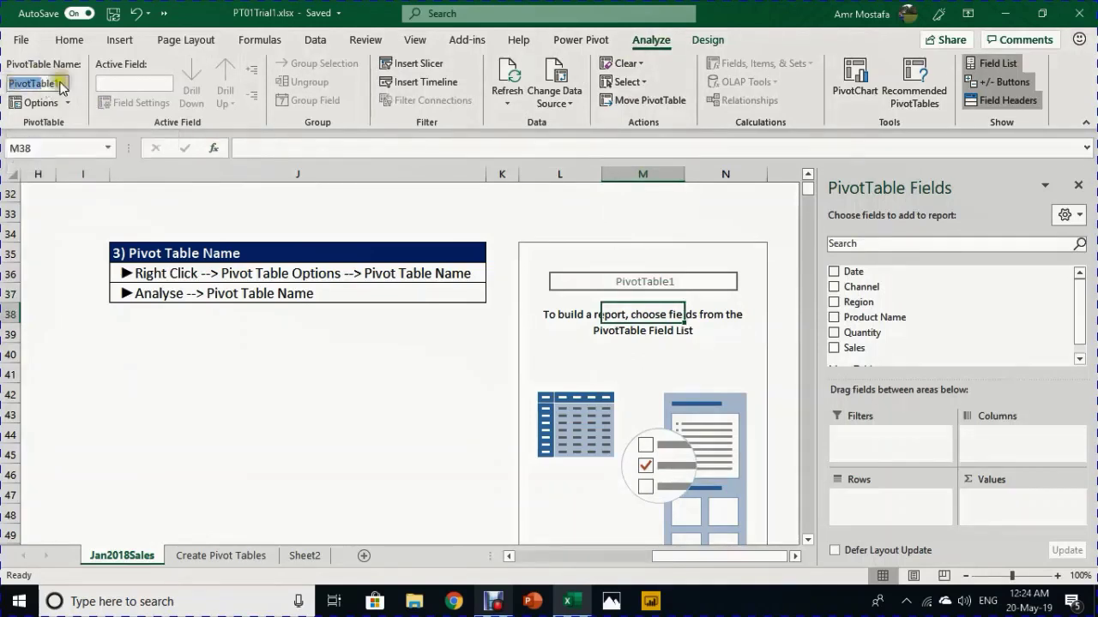
type("Sales")
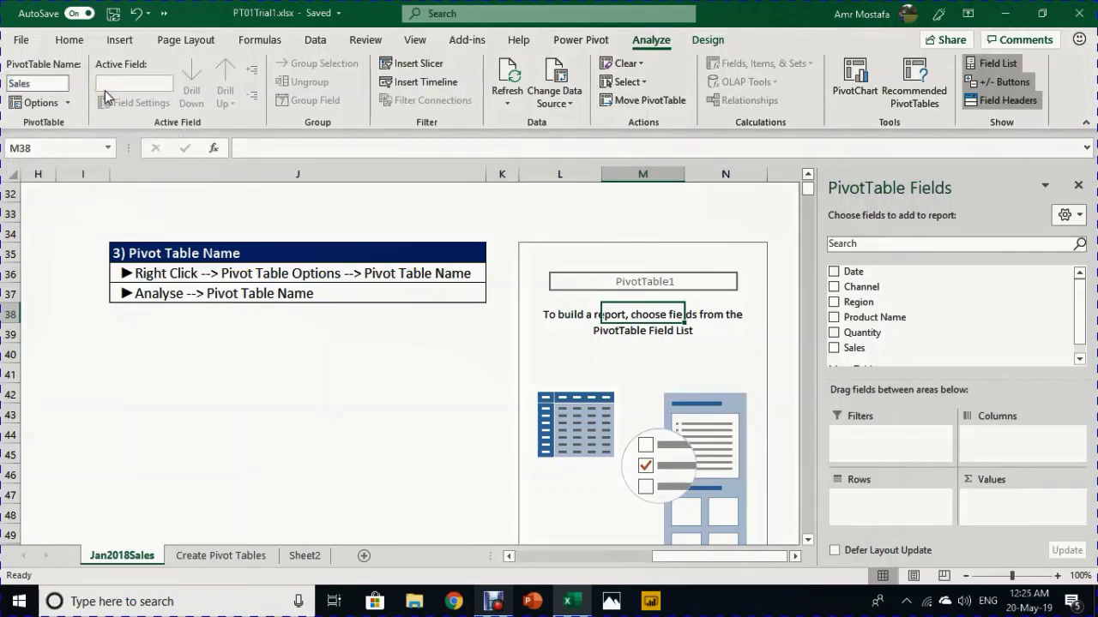
key("Return")
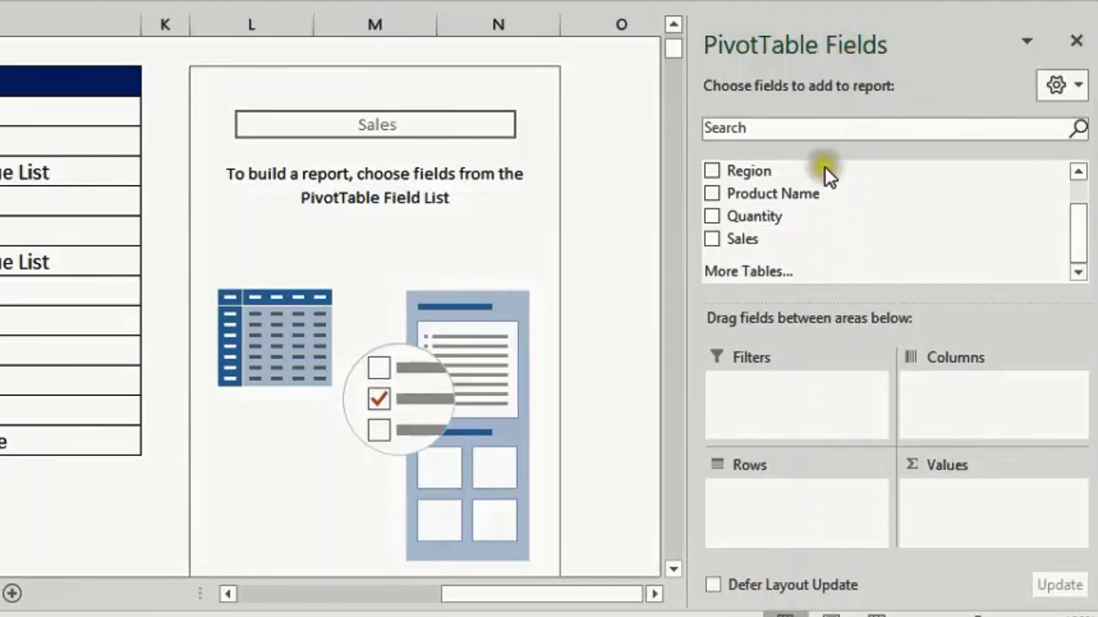
Add Channel to the PivotTable rows, listing the four channels.
scroll(841, 206, "up", 2)
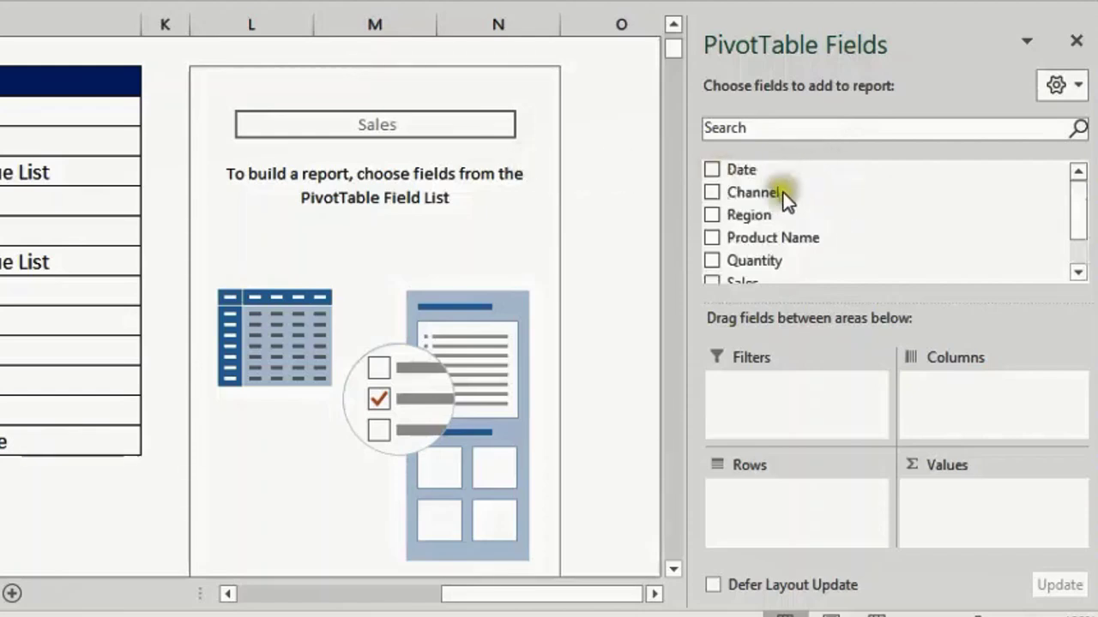
scroll(785, 214, "down", 2)
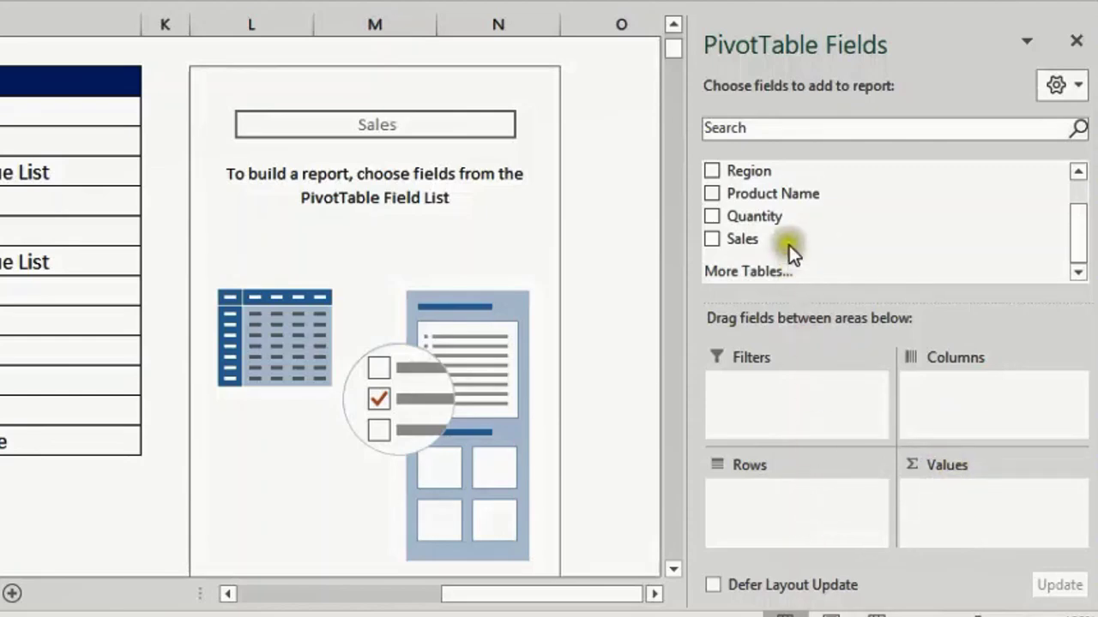
scroll(789, 249, "up", 1)
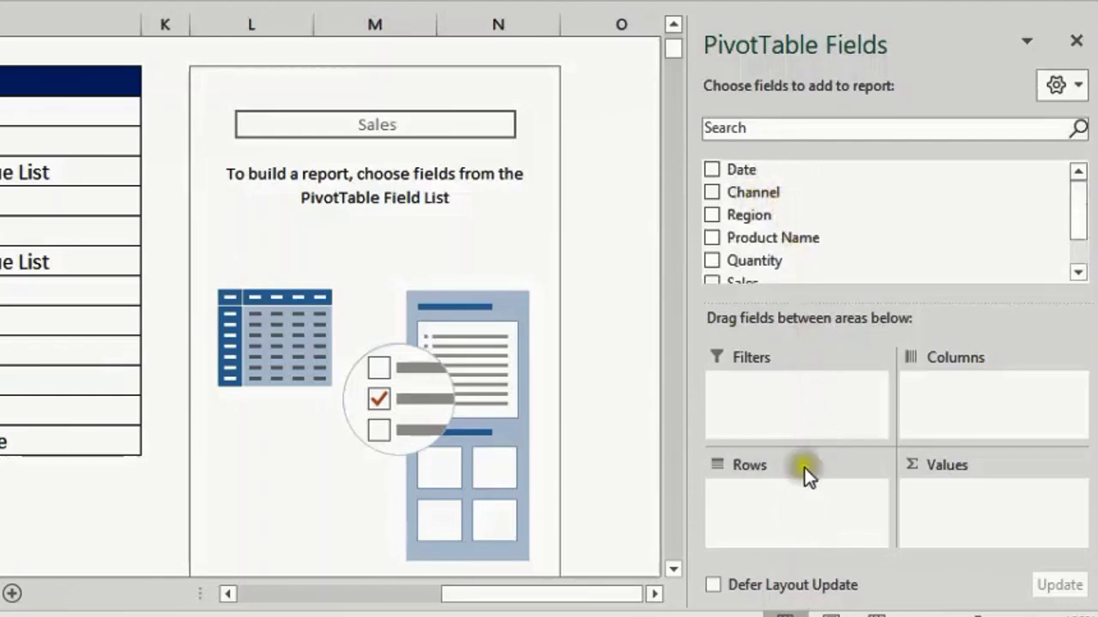
left_click_drag(762, 196, 836, 496)
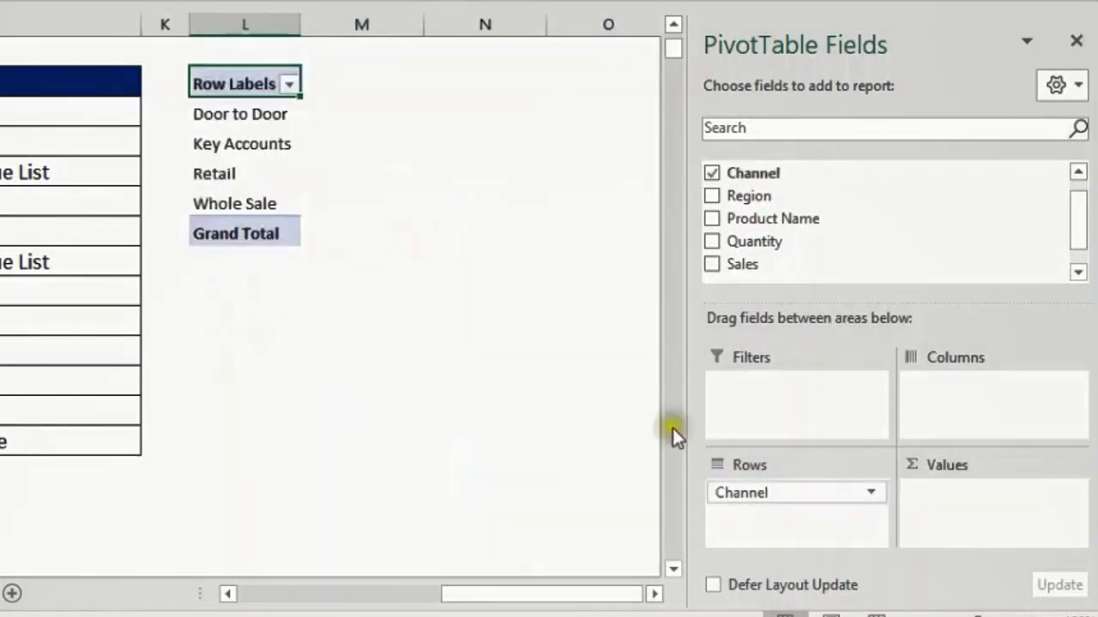
left_click_drag(227, 116, 255, 200)
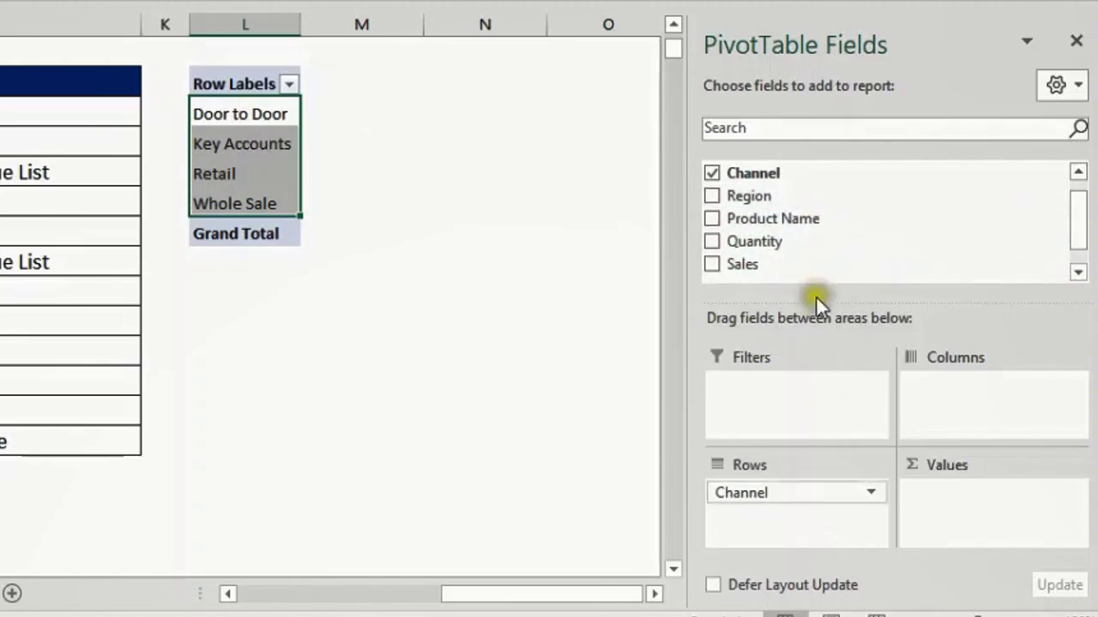
Nest Region under Channel in the rows and inspect region labels such as Alex and Delta.
left_click_drag(777, 200, 853, 290)
left_click_drag(840, 254, 836, 519)
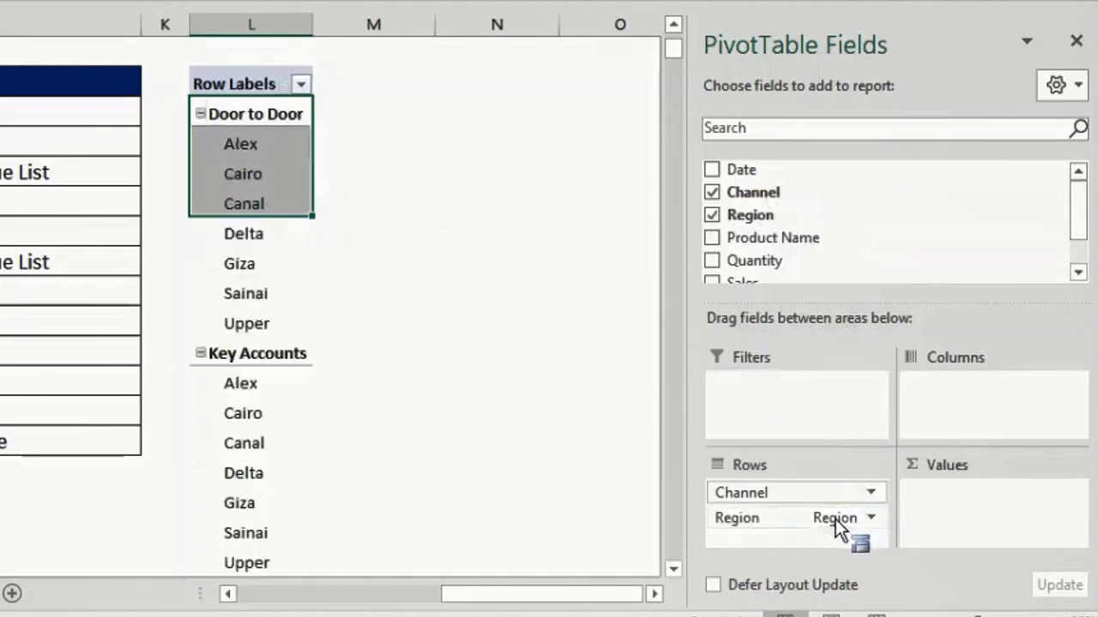
left_click_drag(236, 141, 280, 322)
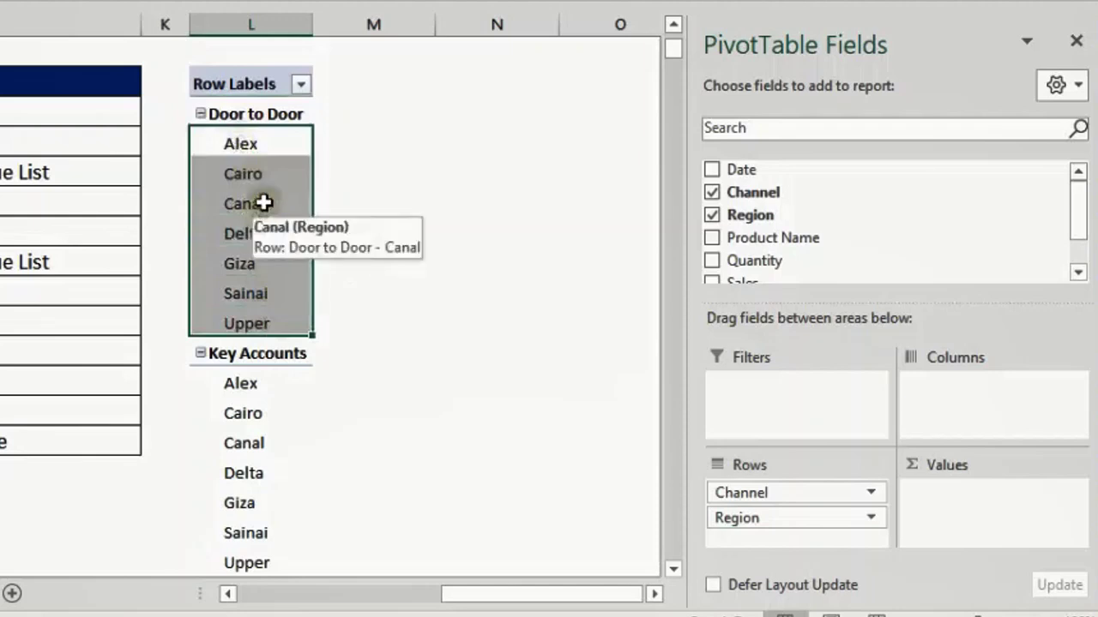
left_click(266, 114)
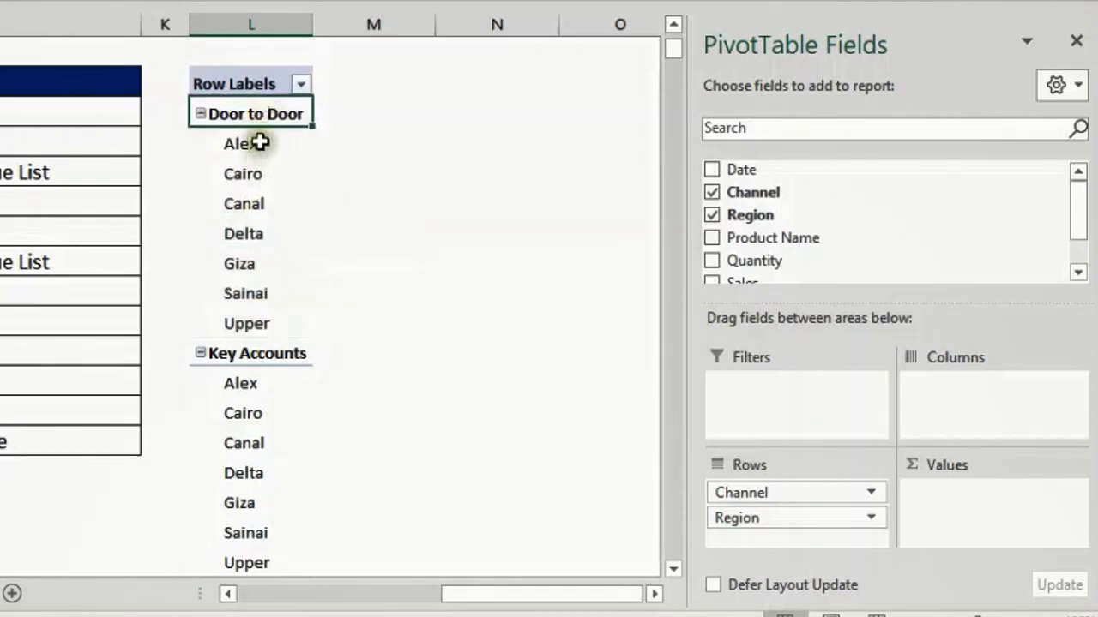
left_click(258, 142)
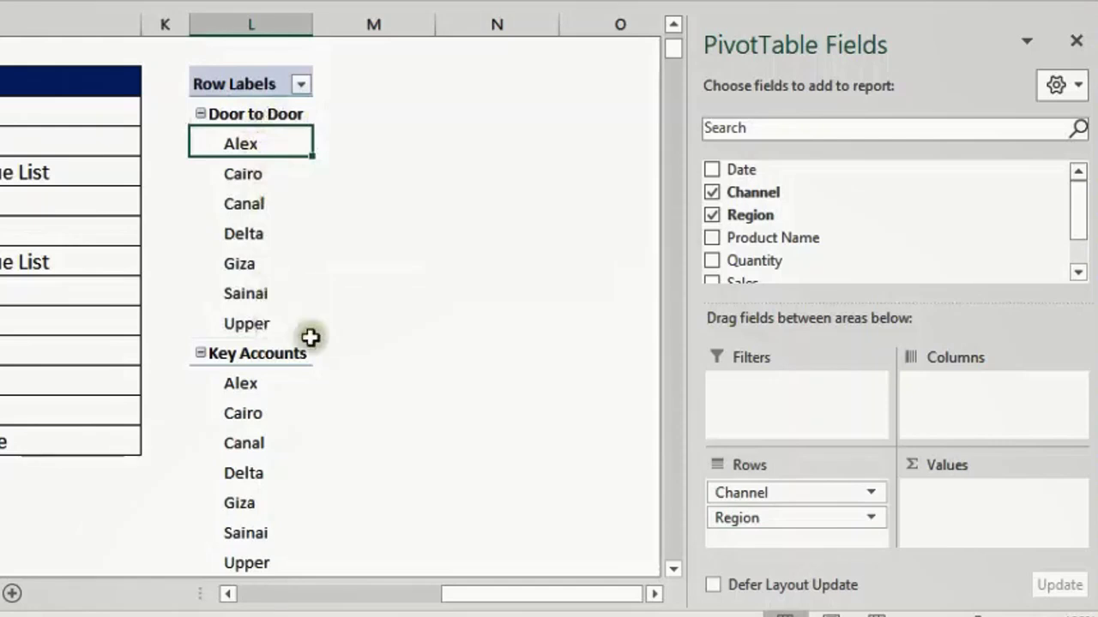
left_click(284, 383)
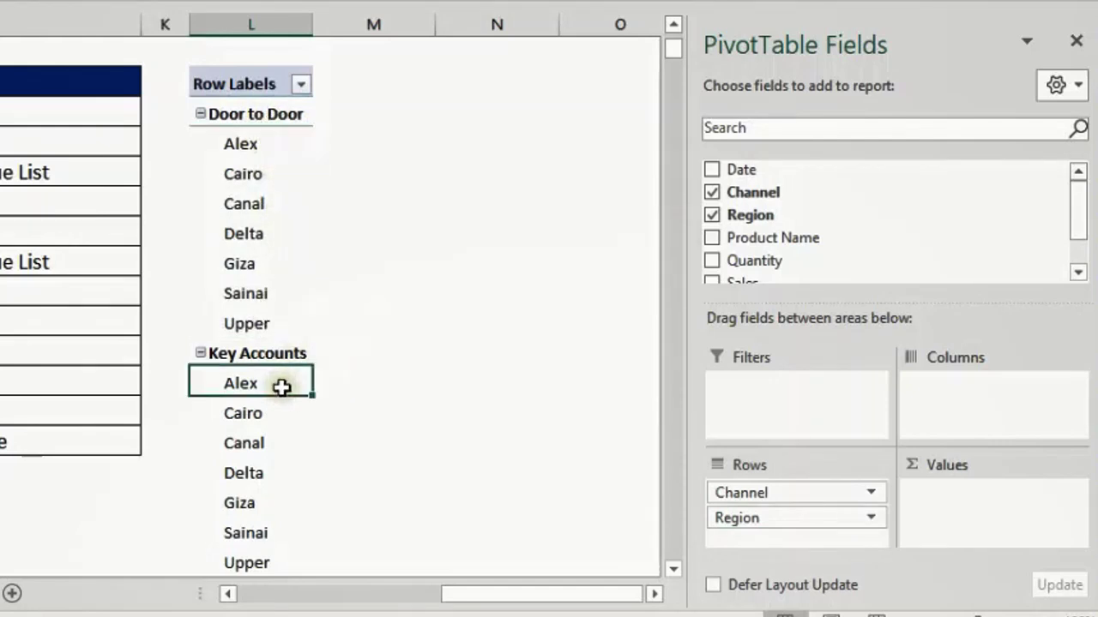
left_click(255, 148)
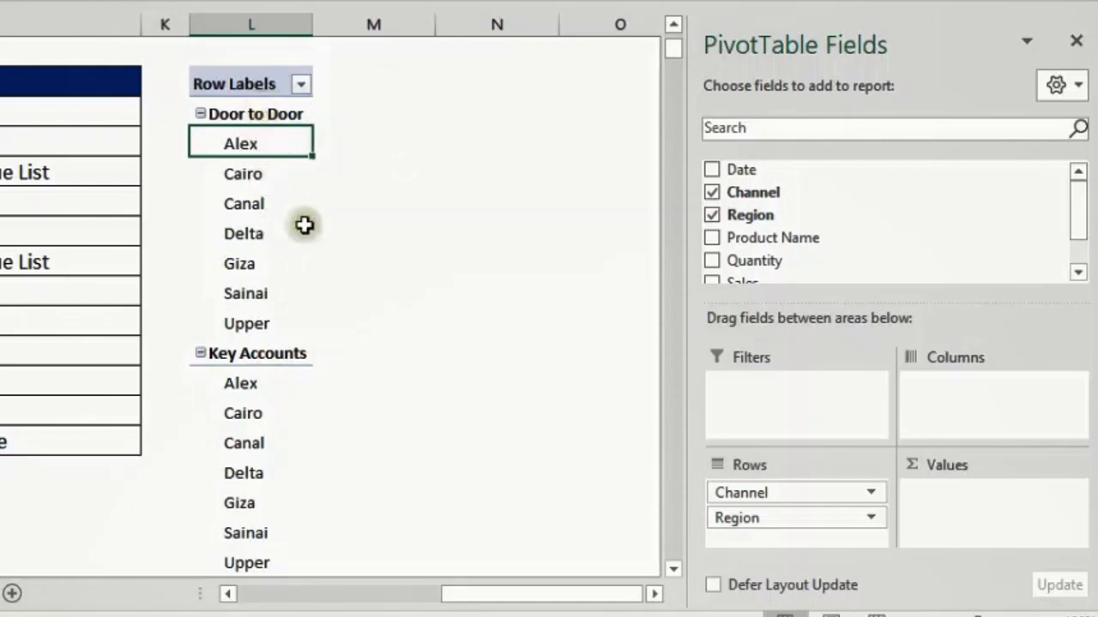
left_click(253, 383)
left_click(271, 352)
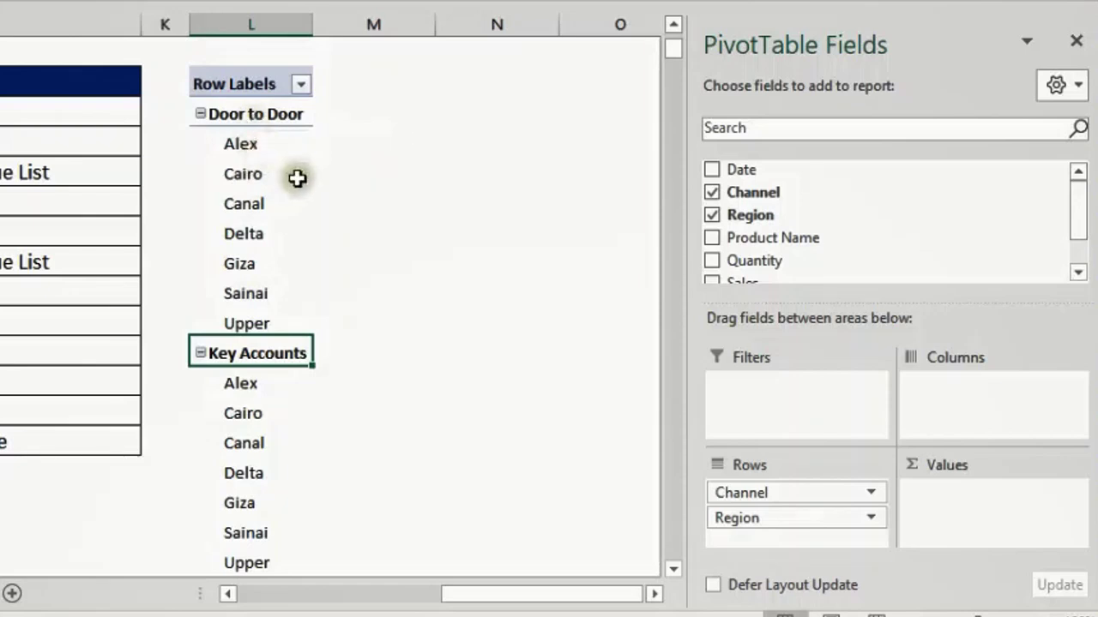
left_click(296, 230)
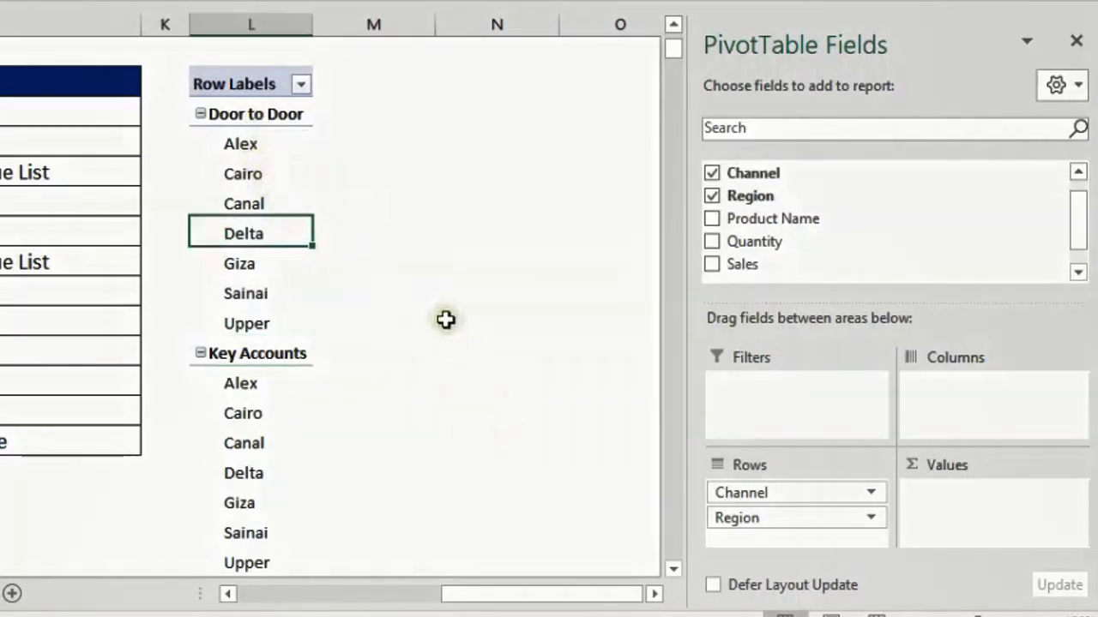
Drag Region out of the rows, leaving four channels and a Grand Total.
left_click(743, 516)
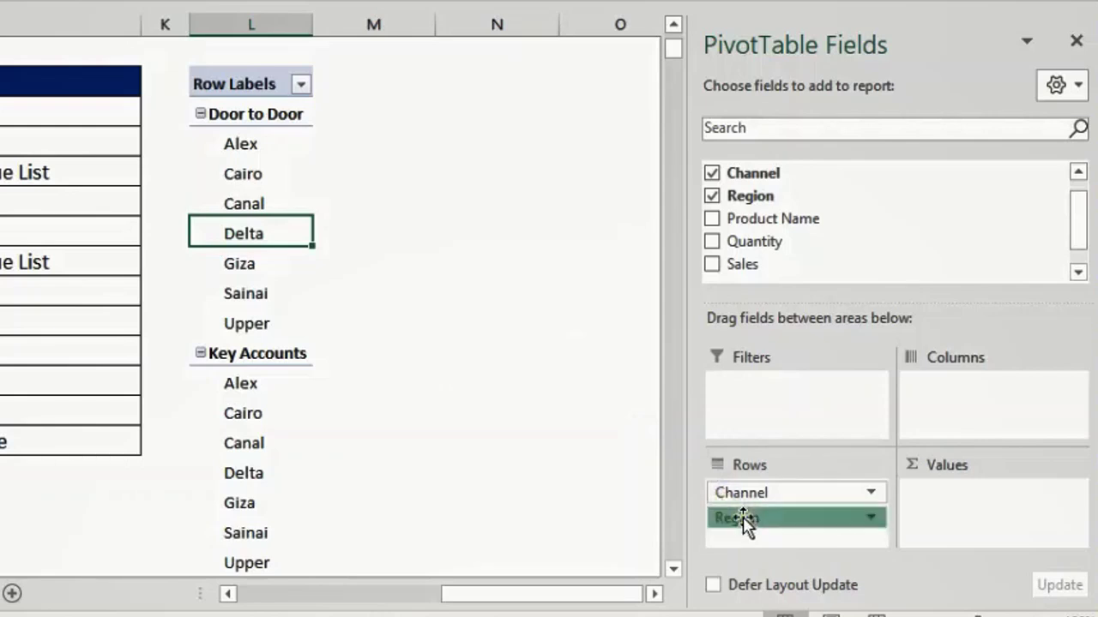
left_click_drag(742, 518, 550, 347)
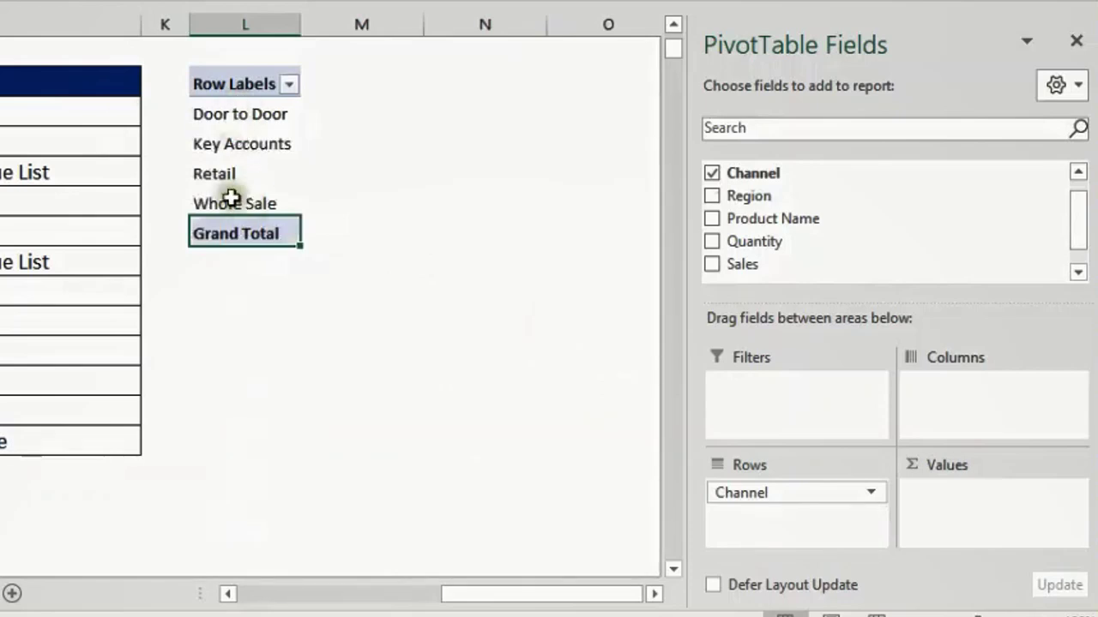
left_click_drag(238, 115, 240, 204)
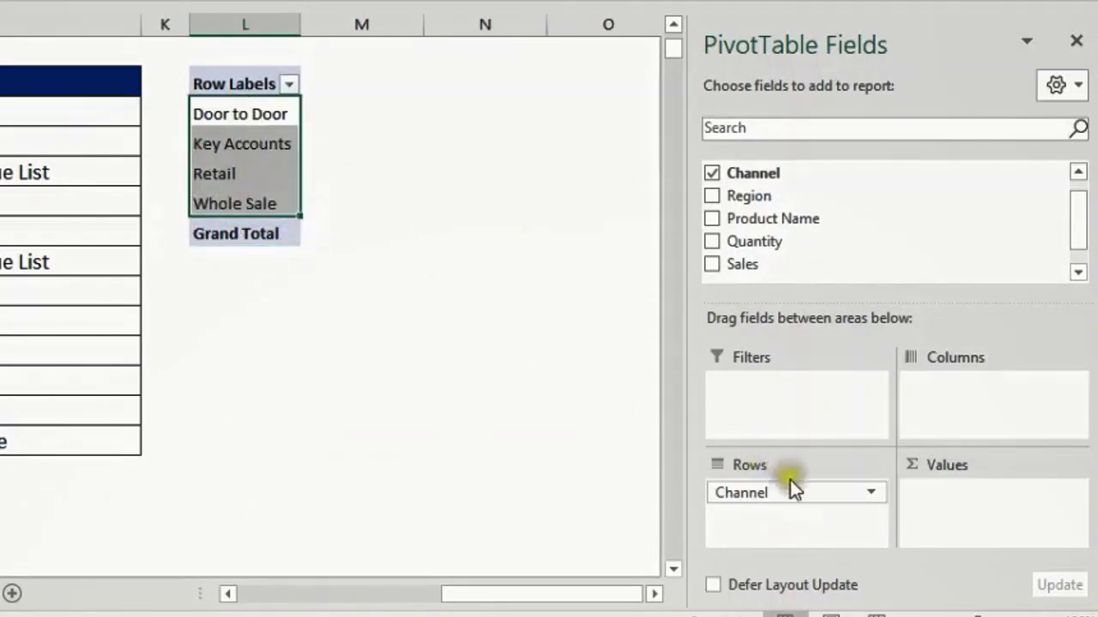
Move Channel from Rows to Columns to spread the channels across, then pull it back out.
left_click_drag(791, 493, 978, 420)
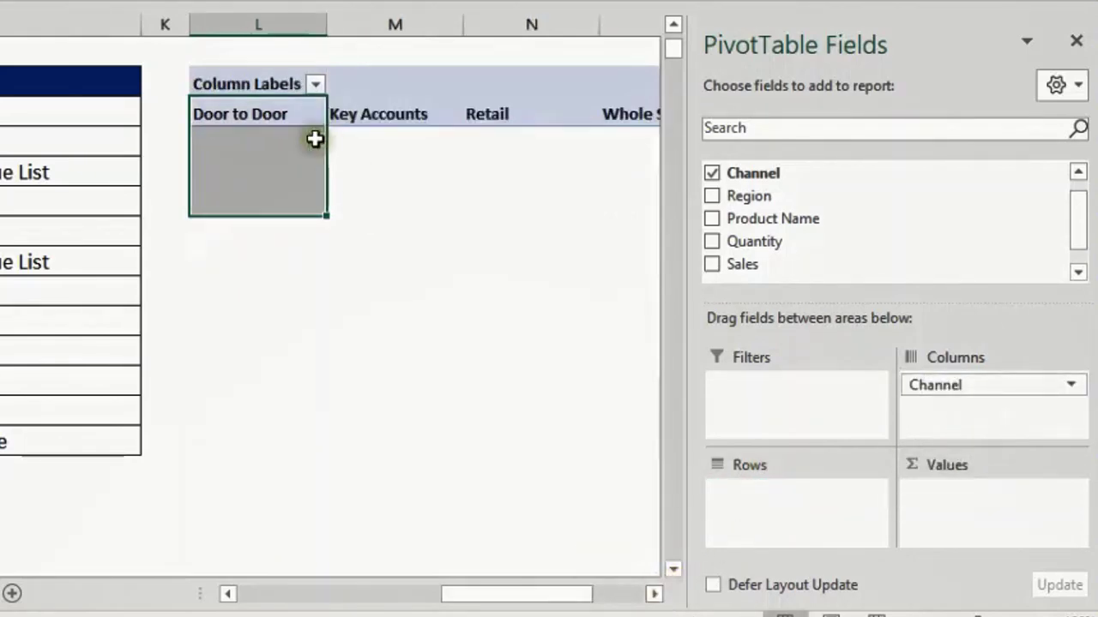
left_click(262, 107)
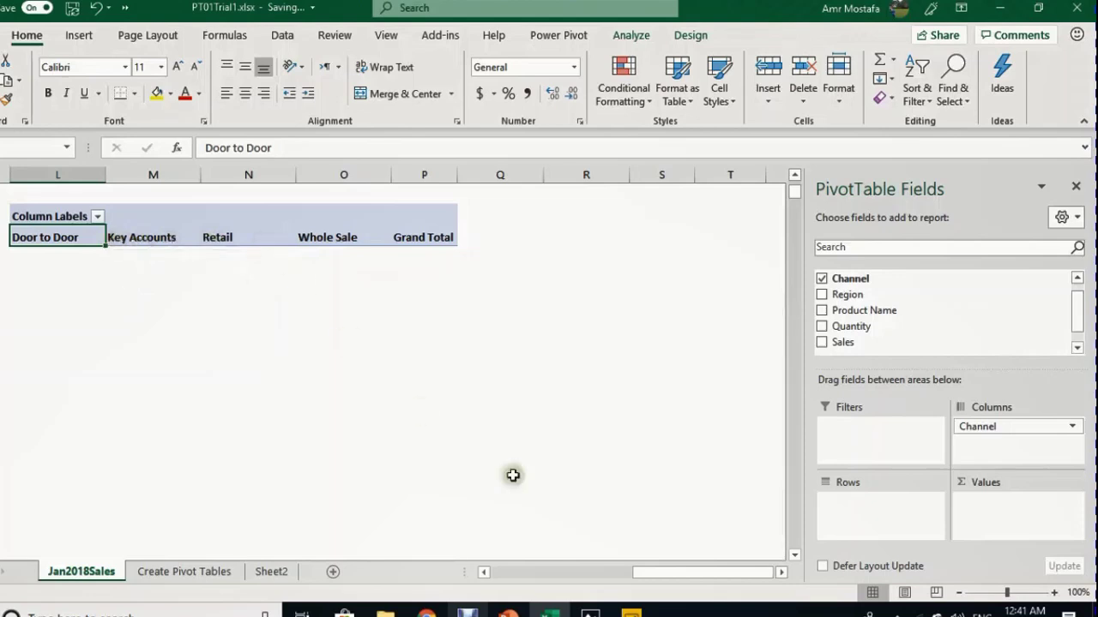
left_click(482, 572)
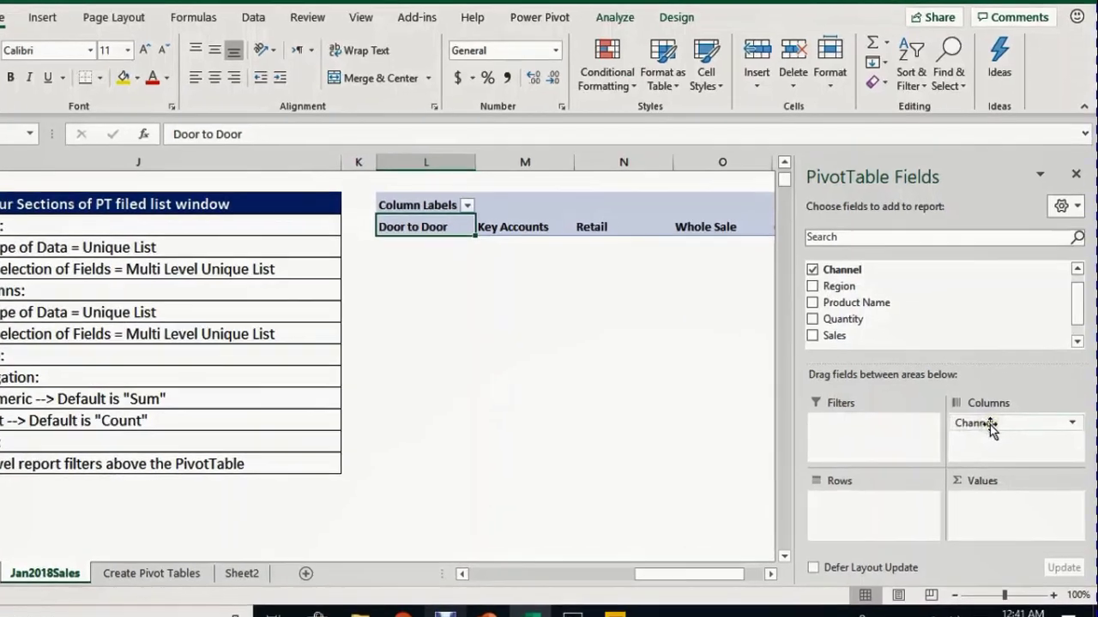
left_click_drag(994, 433, 694, 357)
Remove Channel so the PivotTable is empty again.
left_click_drag(531, 285, 518, 281)
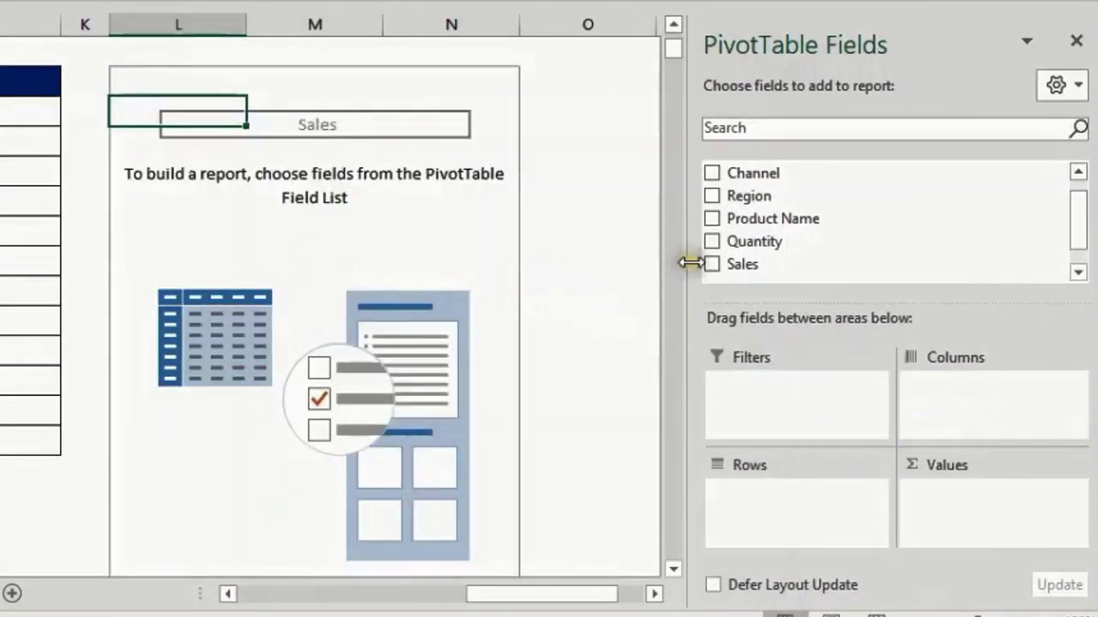
left_click_drag(690, 262, 688, 257)
left_click(956, 532)
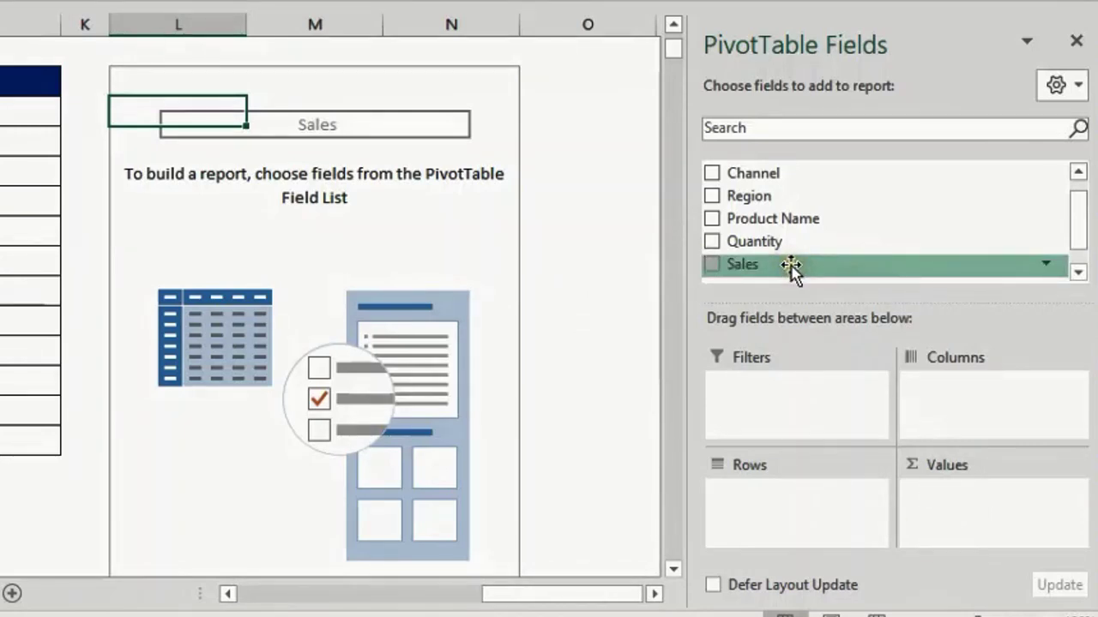
Add Sales to the Values area, showing a single Sum of Sales of 3577760.2.
left_click_drag(789, 267, 907, 457)
left_click_drag(954, 520, 934, 496)
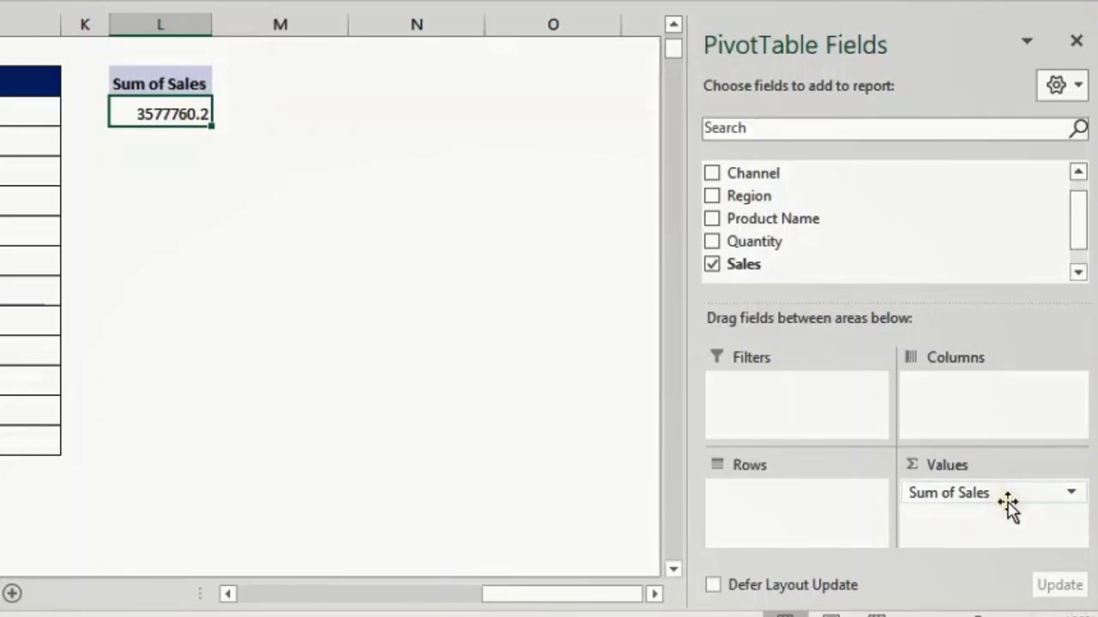
left_click_drag(1008, 506, 186, 116)
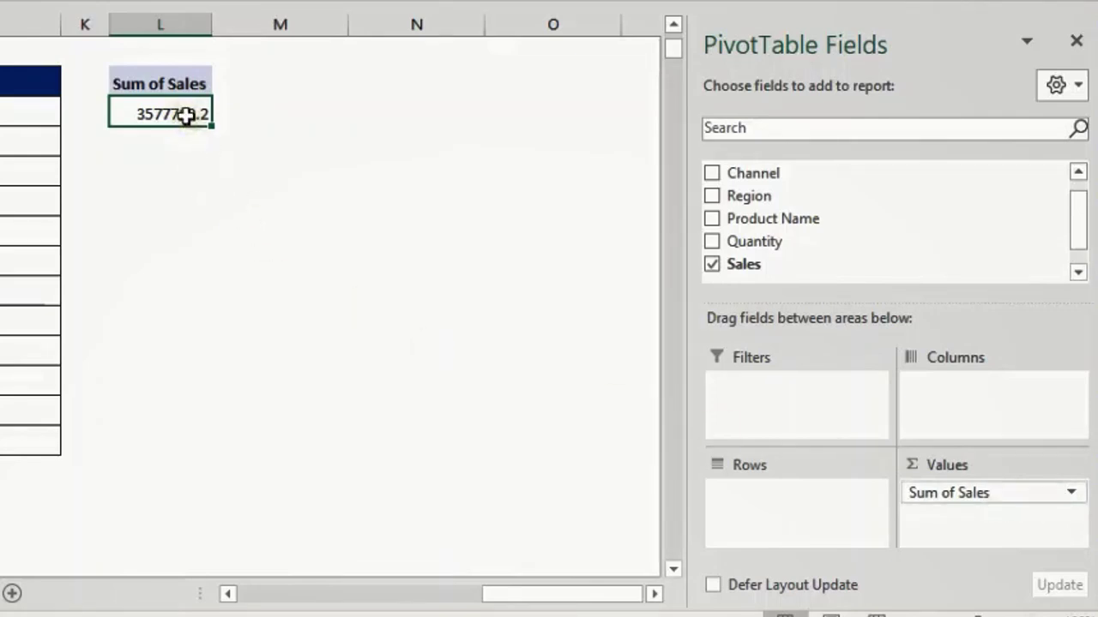
Change the Sum of Sales value field to summarize by Count, giving Count of Sales 5929.
mouse_move(186, 116)
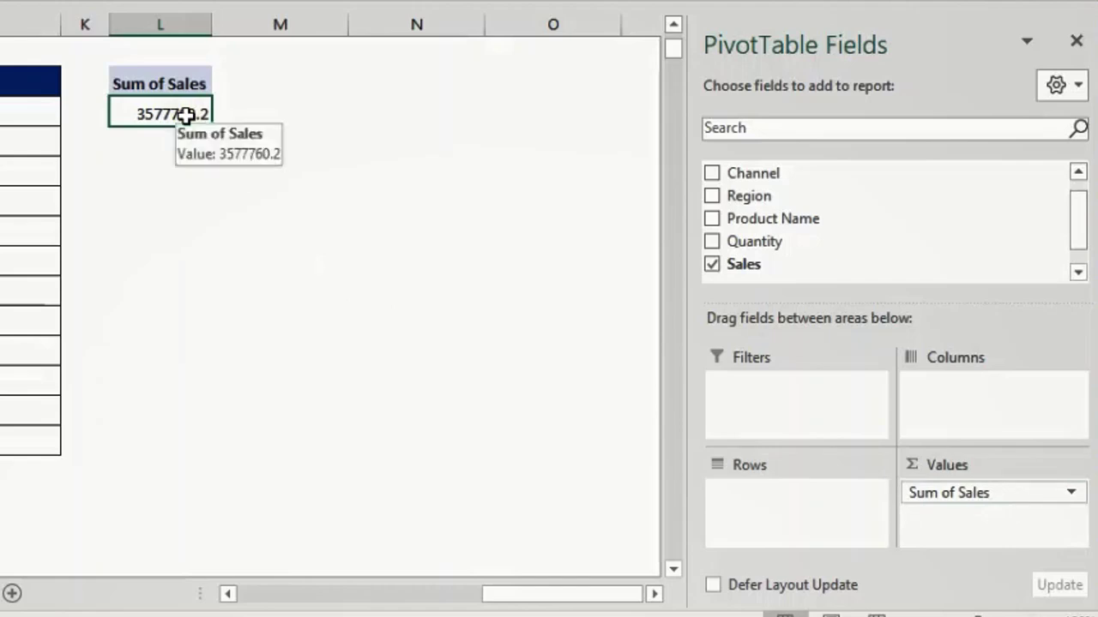
right_click(185, 115)
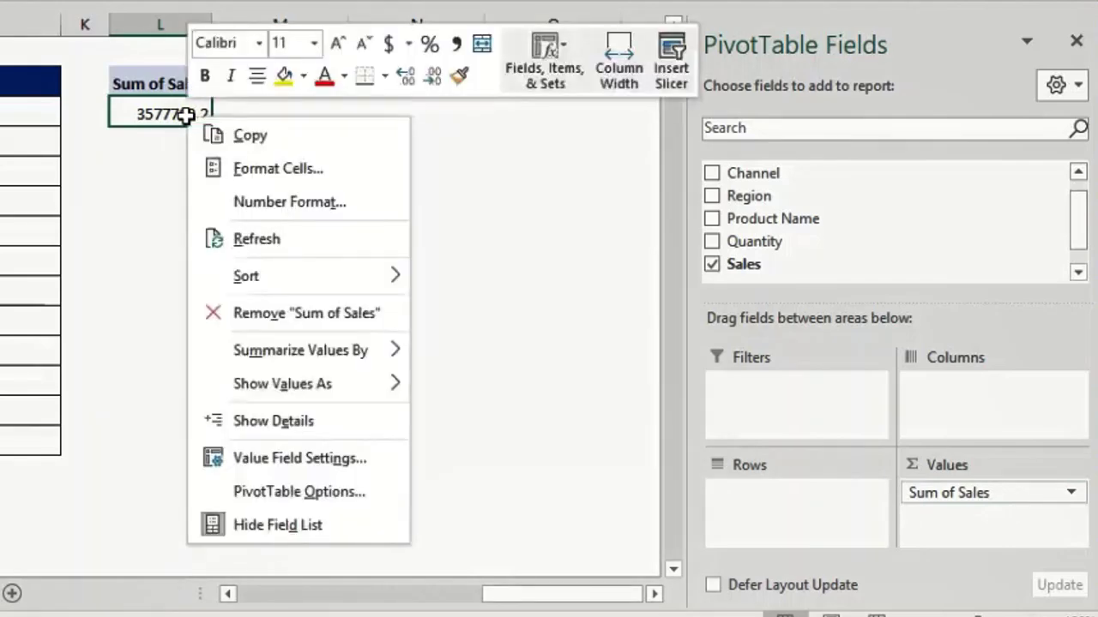
left_click(322, 468)
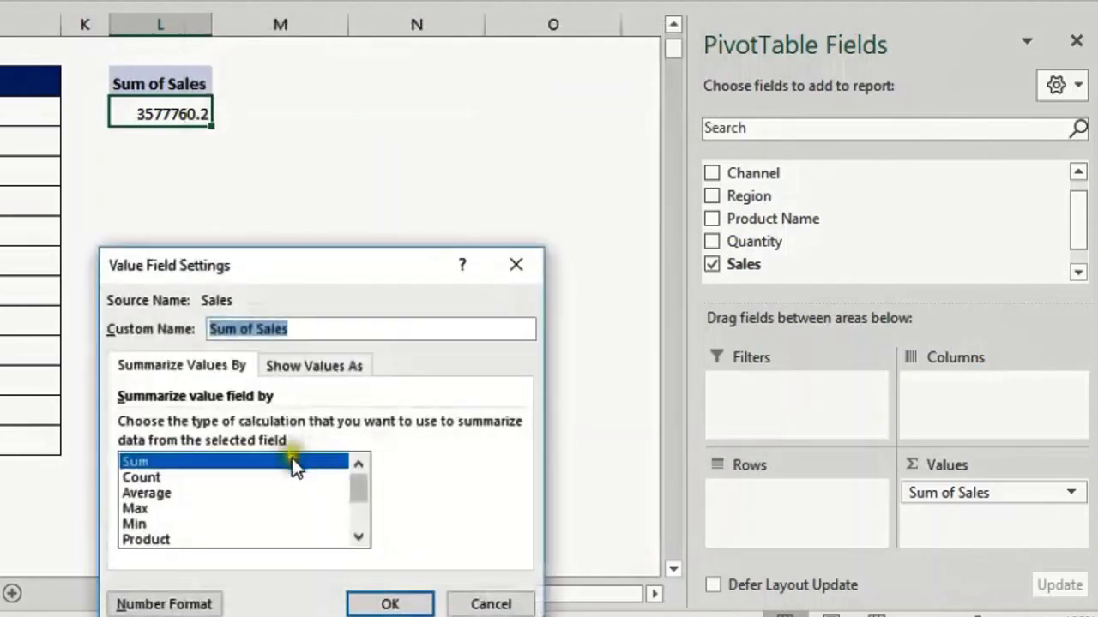
left_click(163, 479)
left_click(167, 495)
left_click(166, 509)
left_click(167, 524)
left_click(165, 482)
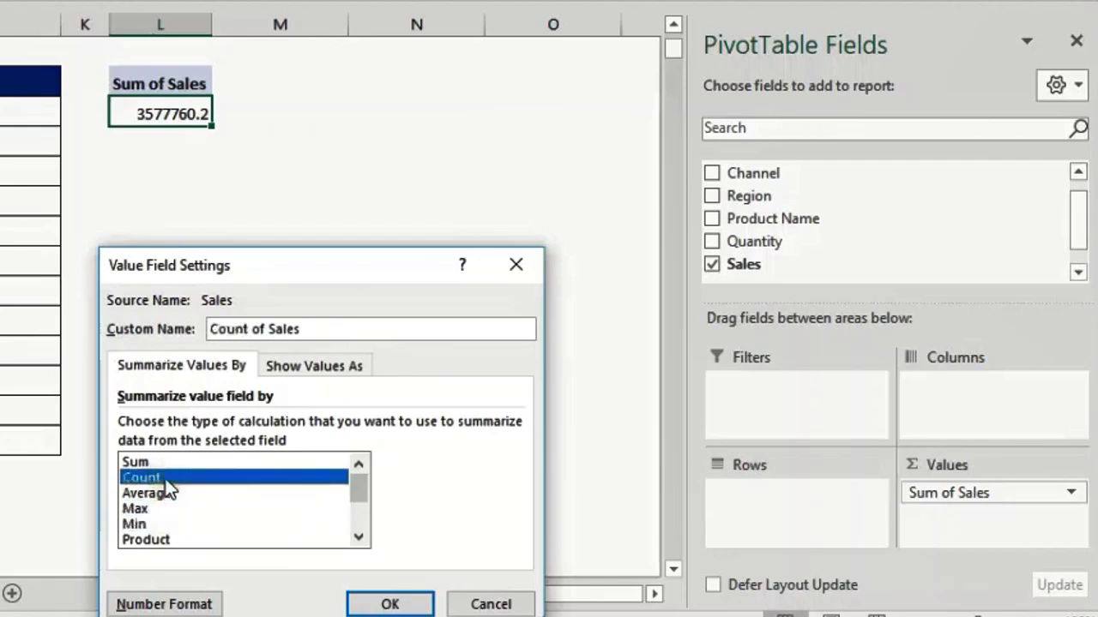
left_click(412, 605)
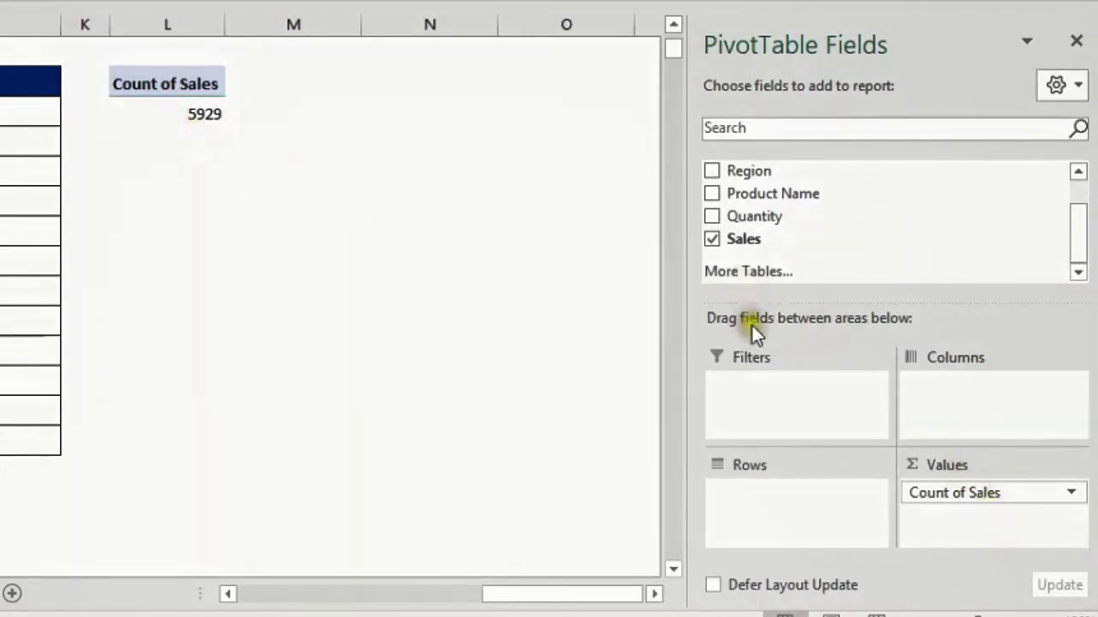
scroll(806, 258, "up", 1)
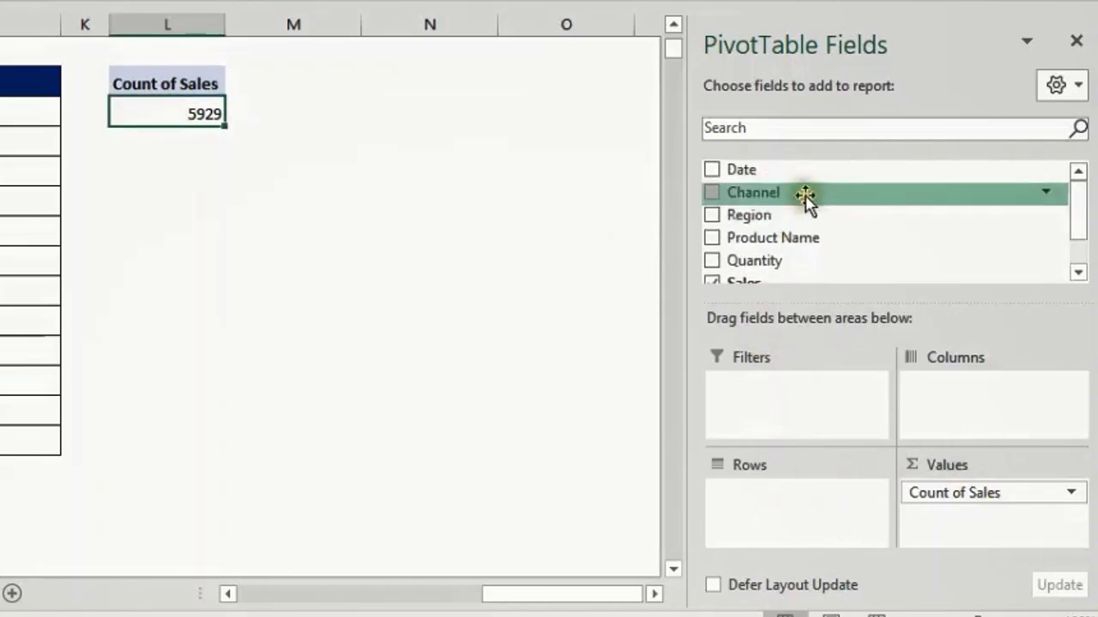
left_click_drag(796, 193, 826, 348)
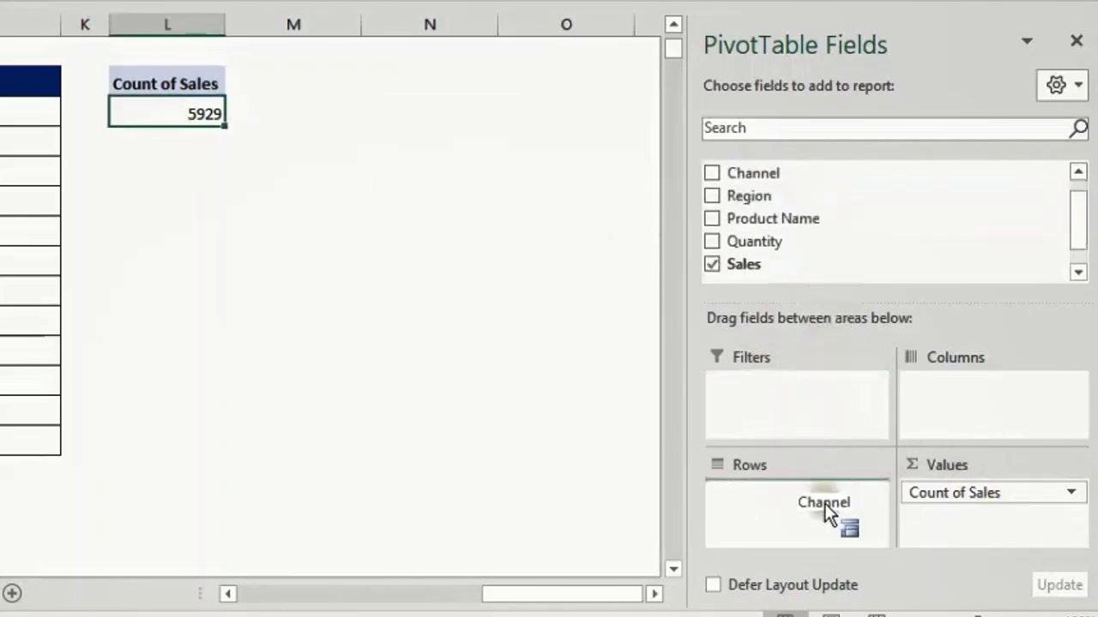
left_click_drag(824, 503, 825, 504)
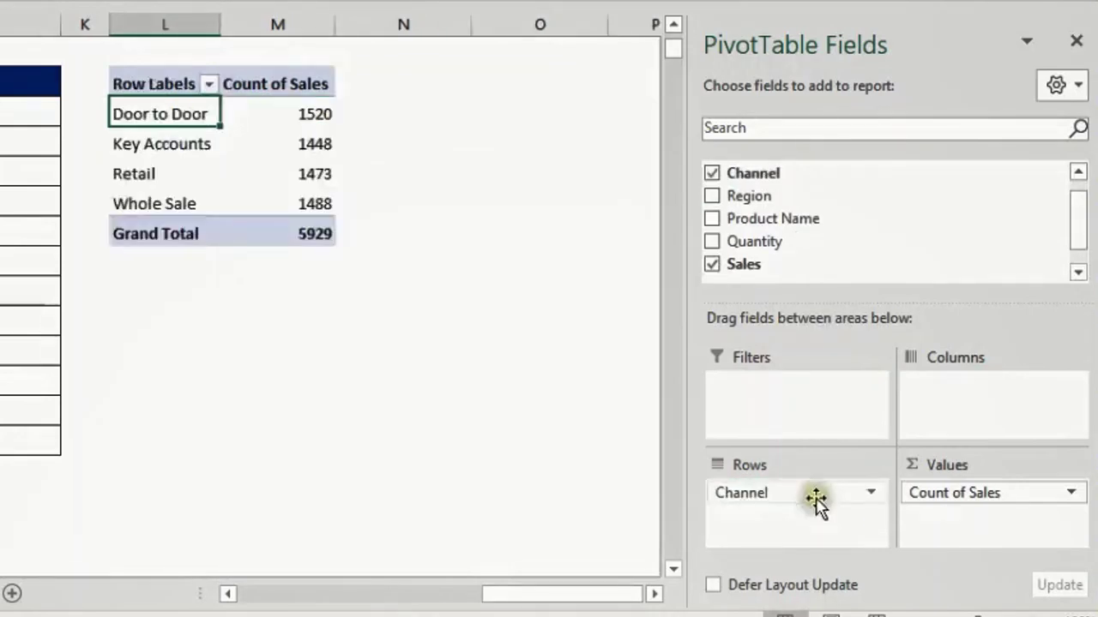
left_click(311, 238)
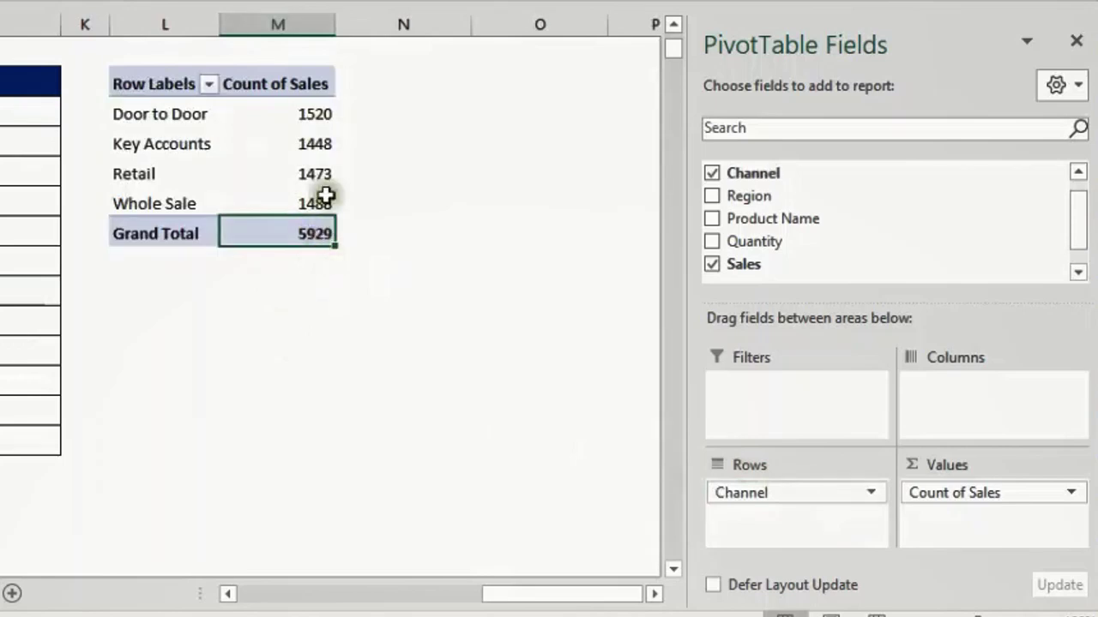
left_click(176, 118)
left_click(172, 142)
left_click(162, 174)
left_click(167, 206)
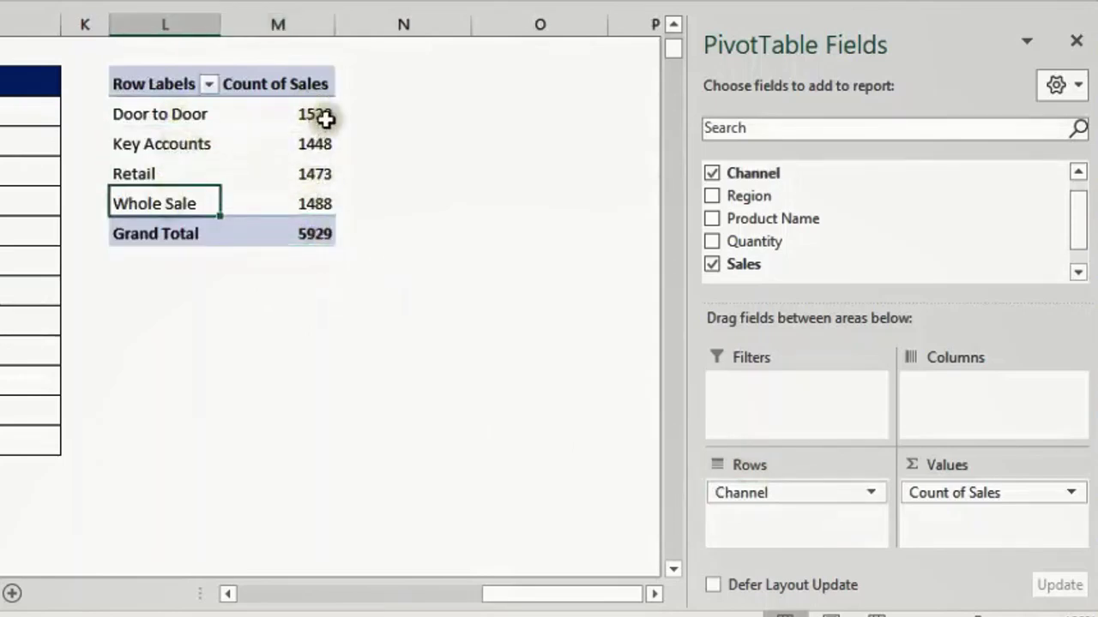
left_click(314, 114)
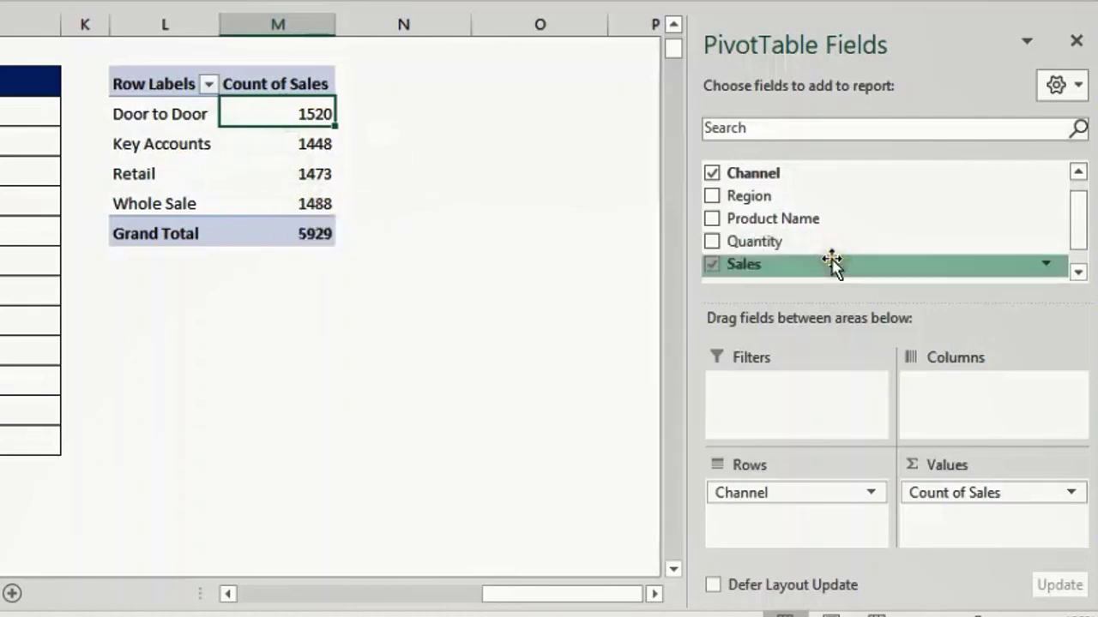
left_click_drag(831, 264, 983, 530)
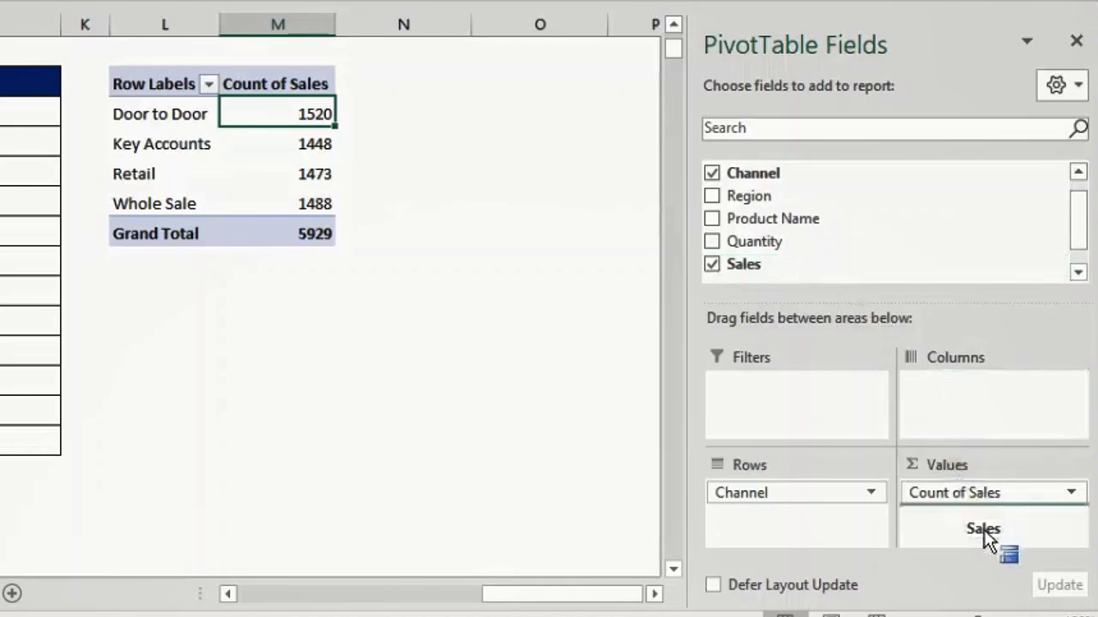
left_click_drag(985, 533, 986, 534)
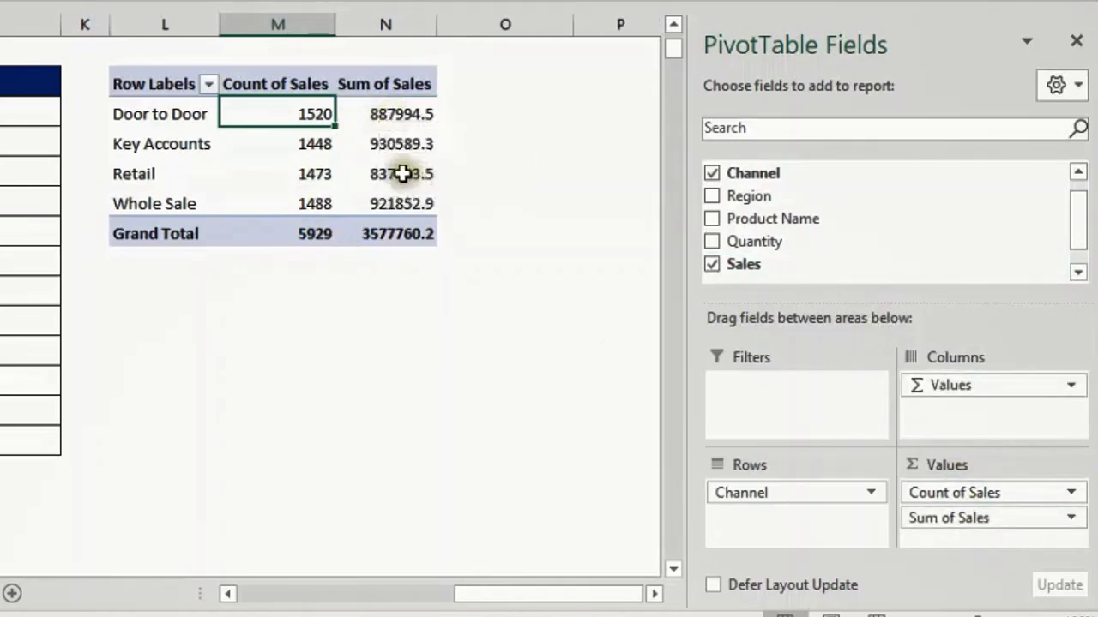
left_click(375, 113)
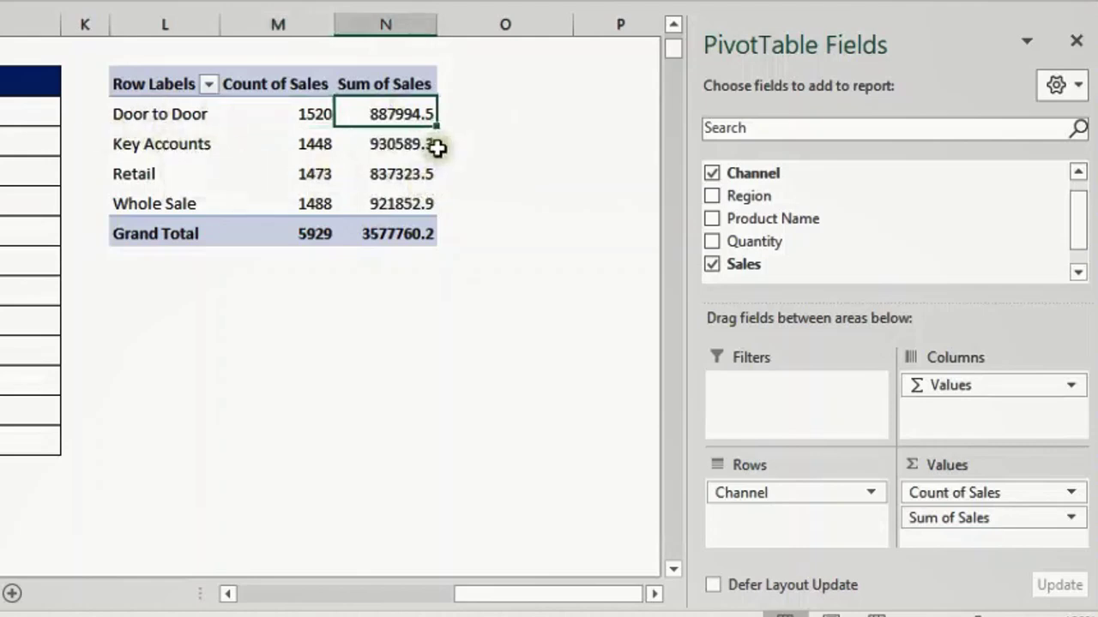
mouse_move(390, 144)
left_click_drag(772, 197, 831, 515)
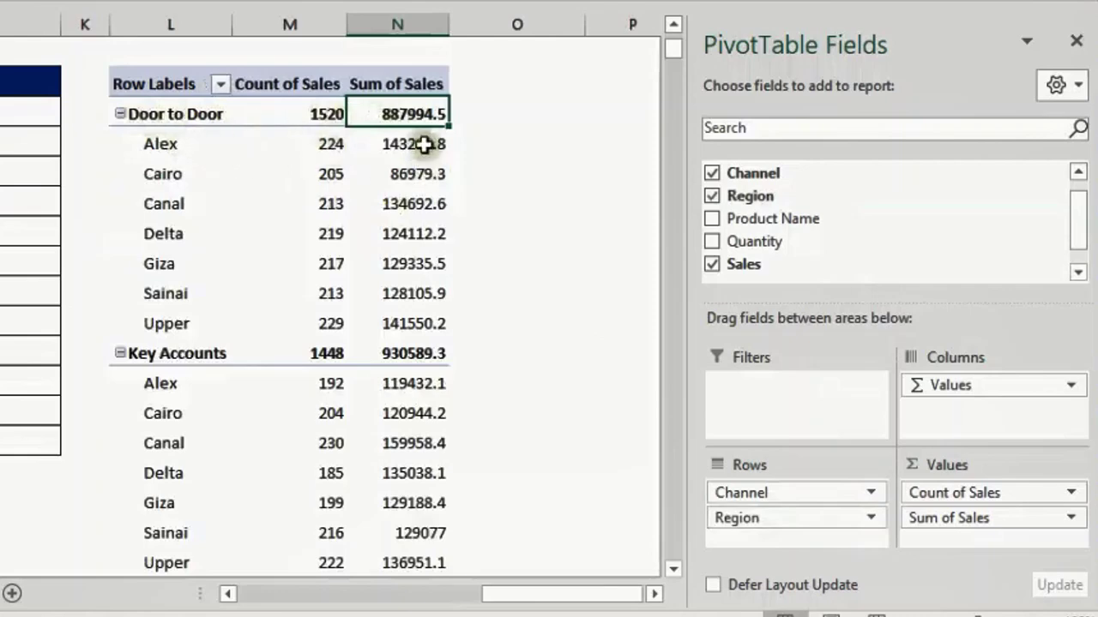
left_click_drag(420, 144, 428, 178)
left_click_drag(431, 216, 438, 321)
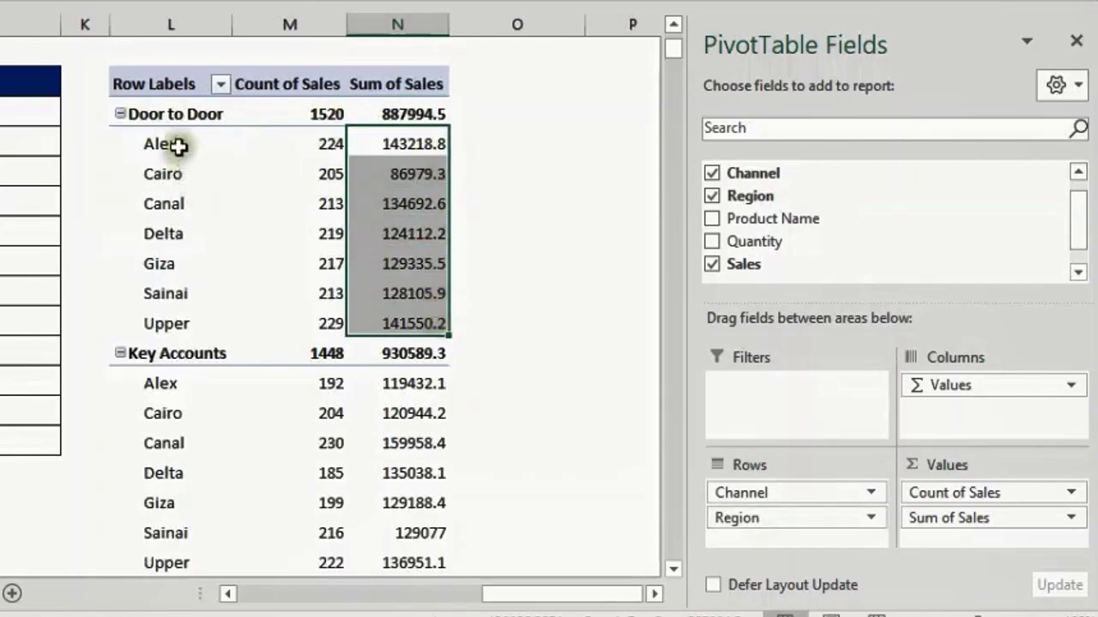
scroll(368, 225, "down", 6)
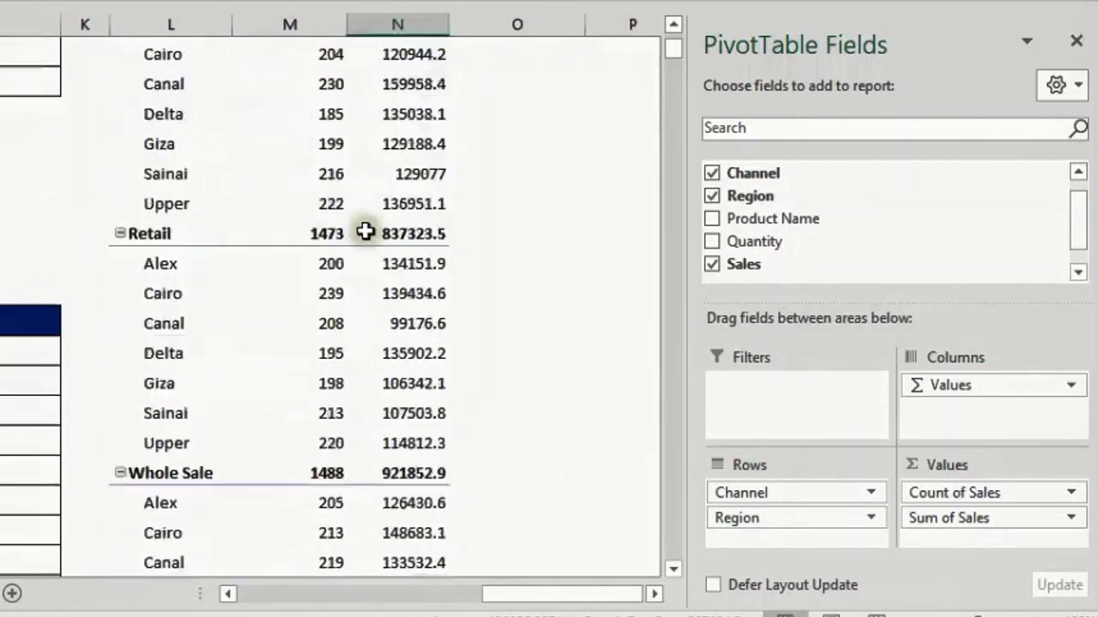
scroll(350, 206, "down", 1)
left_click(403, 443)
left_click(309, 443)
left_click(392, 444)
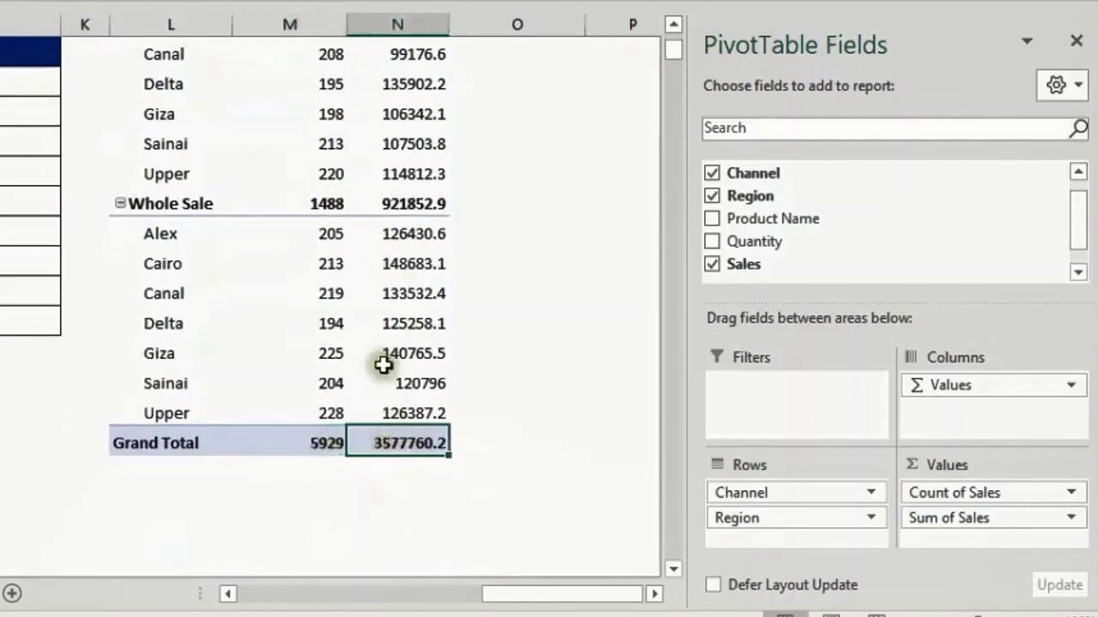
scroll(383, 365, "up", 4)
scroll(383, 365, "up", 3)
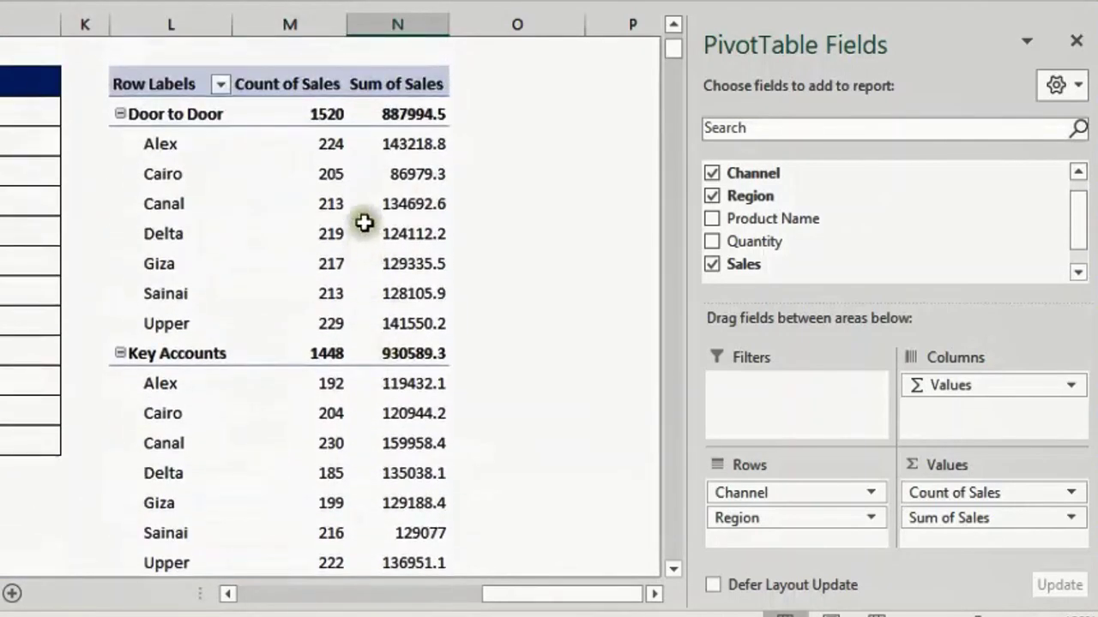
mouse_move(290, 154)
left_click(238, 173)
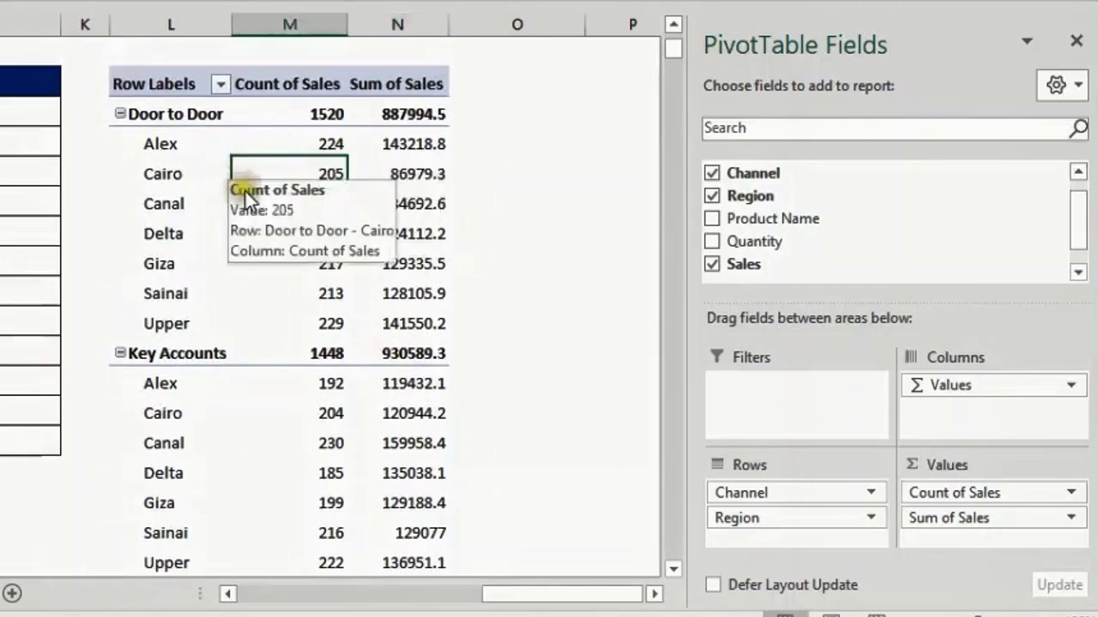
scroll(365, 223, "up", 1)
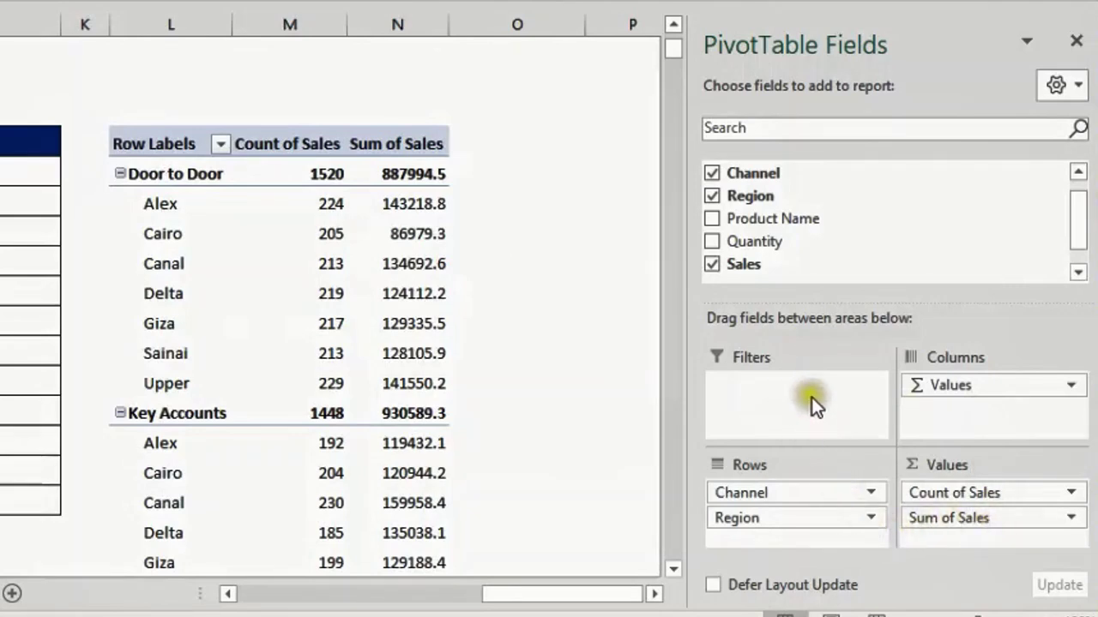
mouse_move(772, 521)
left_mouse_down()
mouse_move(887, 489)
mouse_move(847, 404)
left_mouse_up()
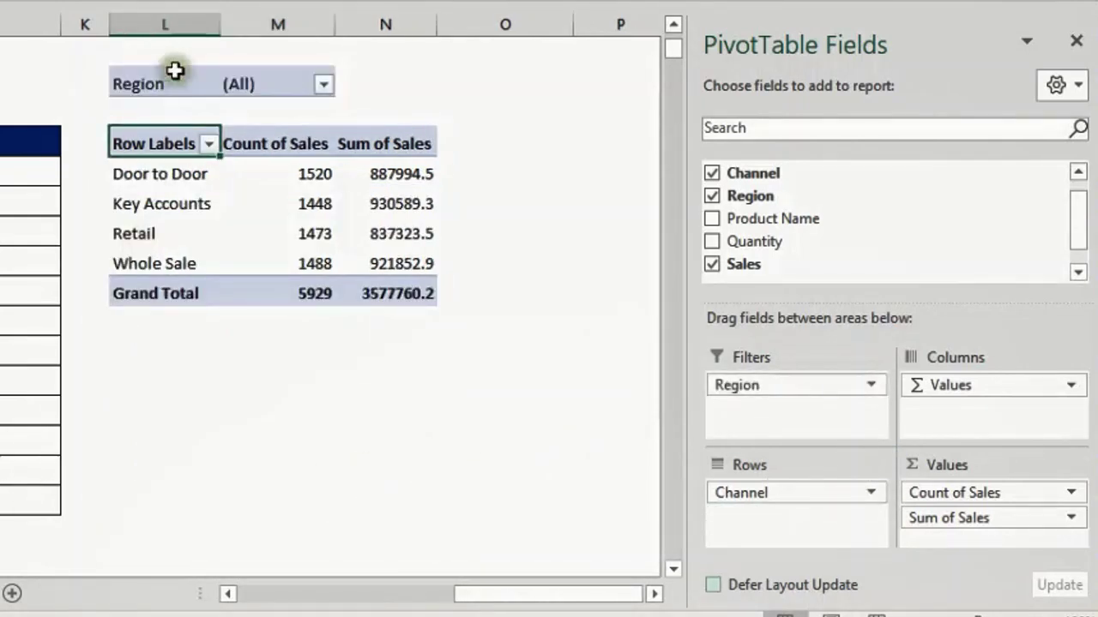
Filter the PivotTable by Region to Alex, then to both Alex and Canal.
left_click(323, 85)
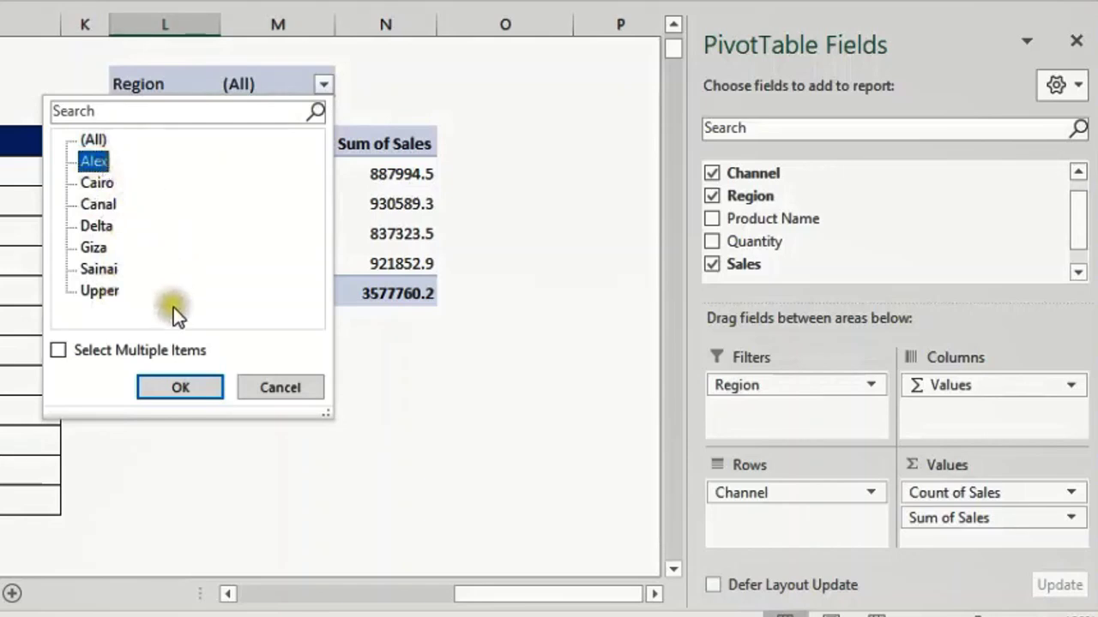
left_click(186, 389)
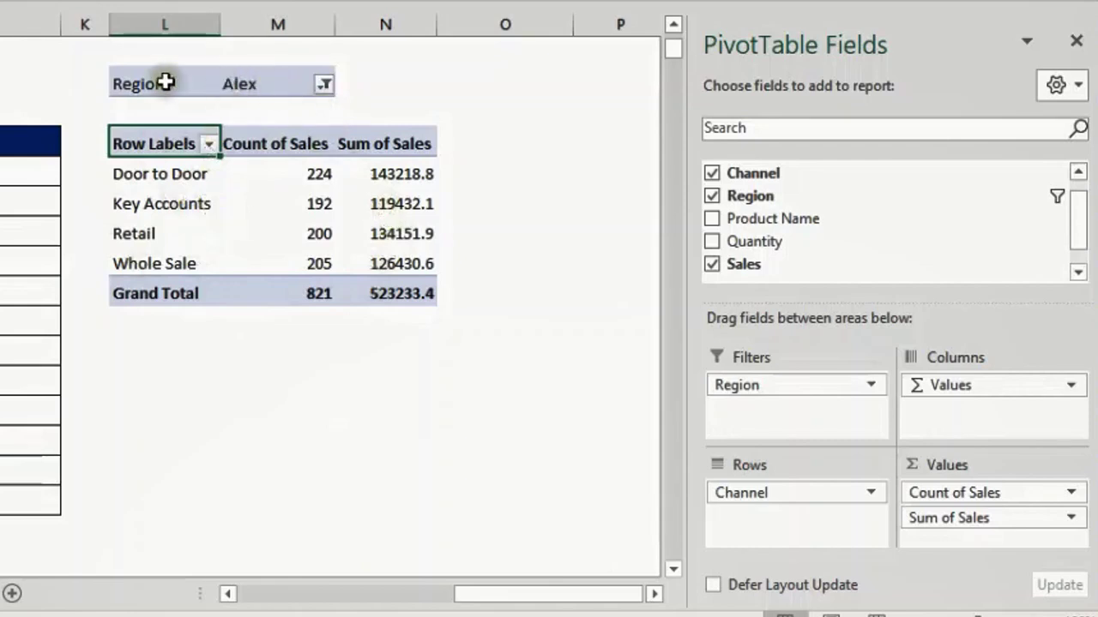
left_click(324, 84)
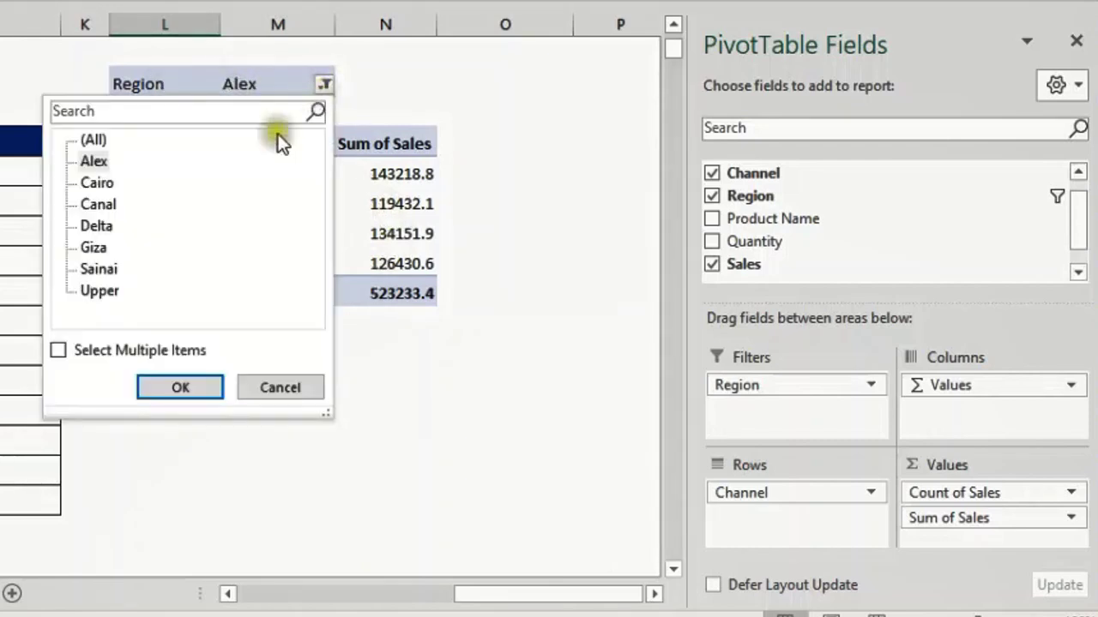
left_click(58, 350)
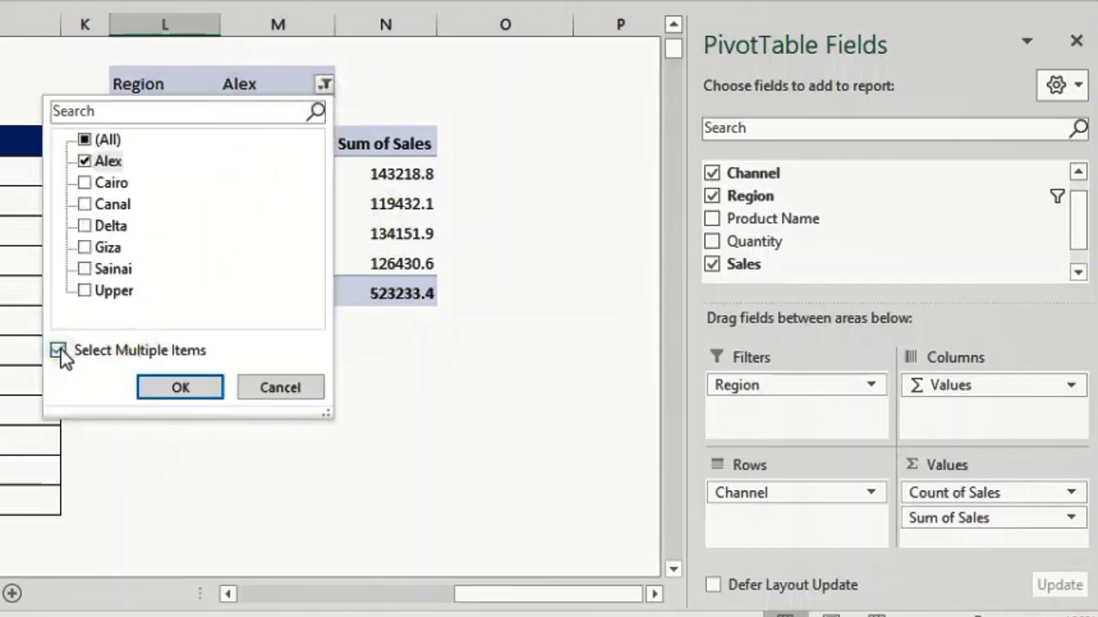
left_click(90, 204)
left_click(180, 387)
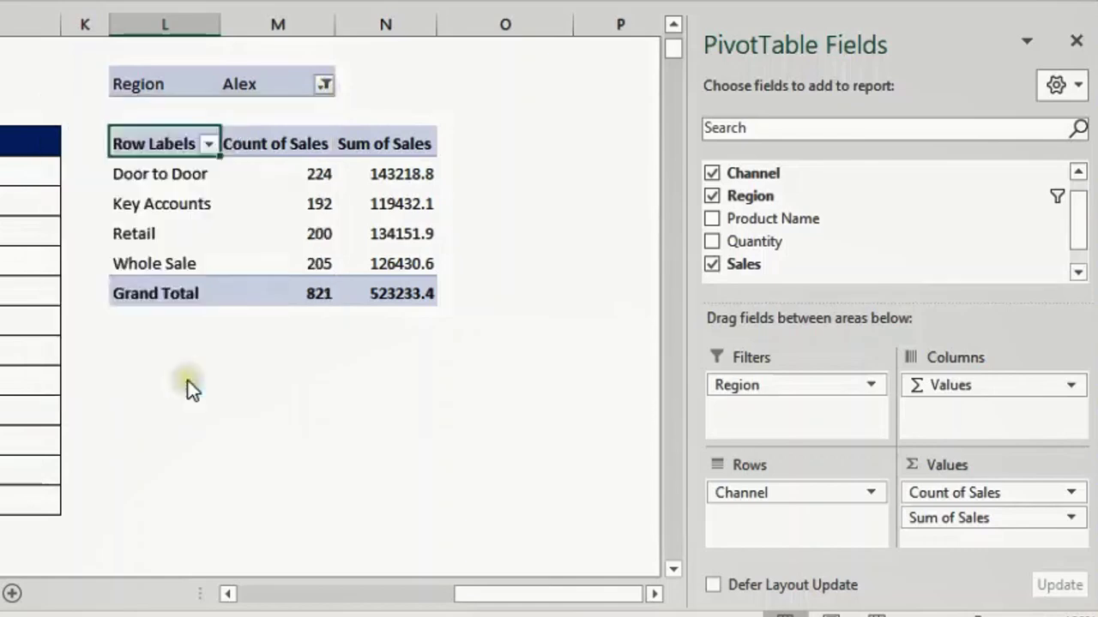
Reset the Region filter to (All) so every region shows again.
left_click(274, 86)
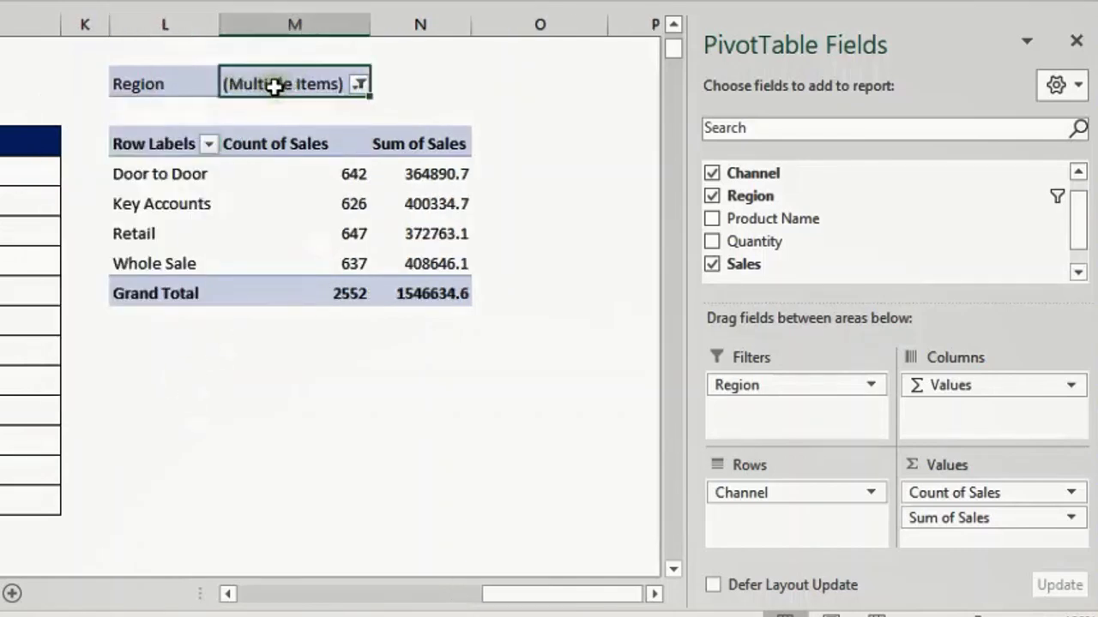
left_click(359, 84)
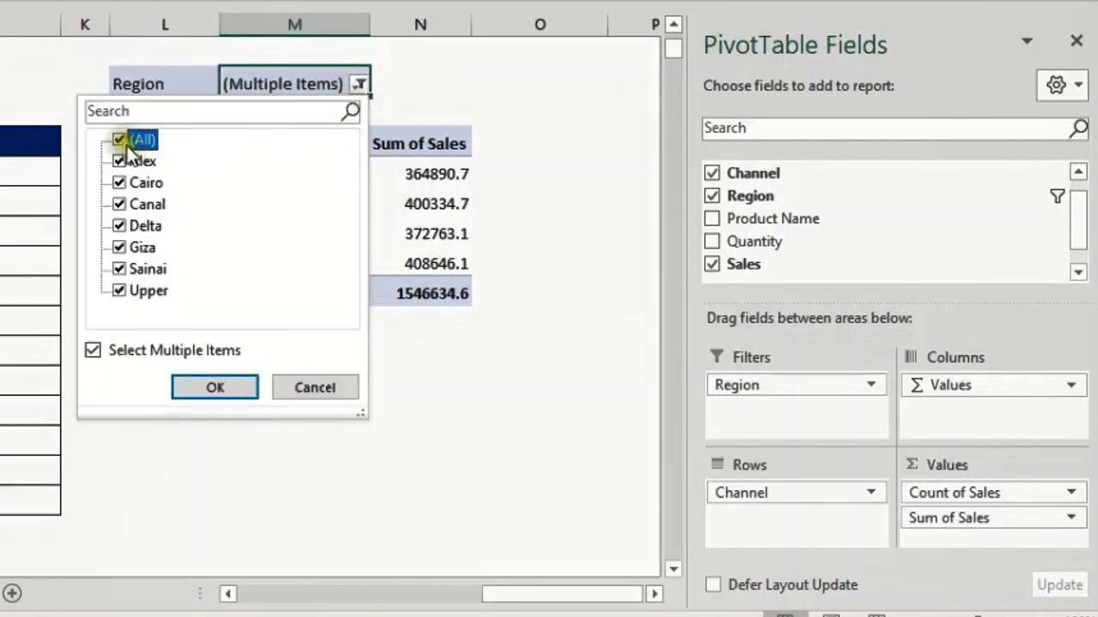
left_click(218, 390)
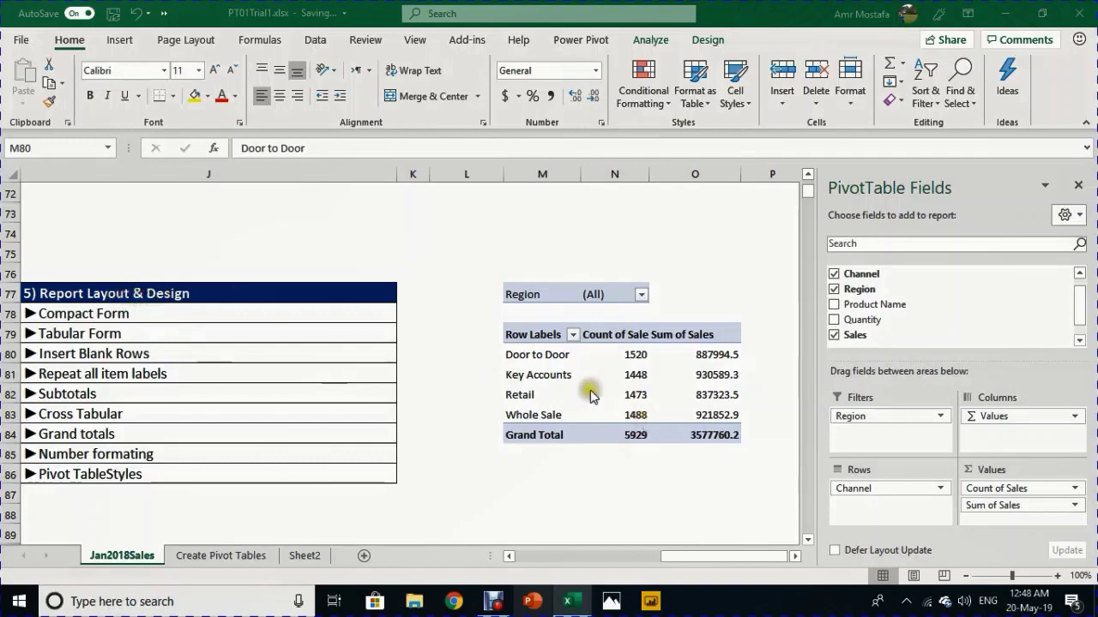
left_click(521, 359)
Move Region back into Rows below Channel and review Door to Door's regions and counts.
left_click_drag(864, 416, 921, 513)
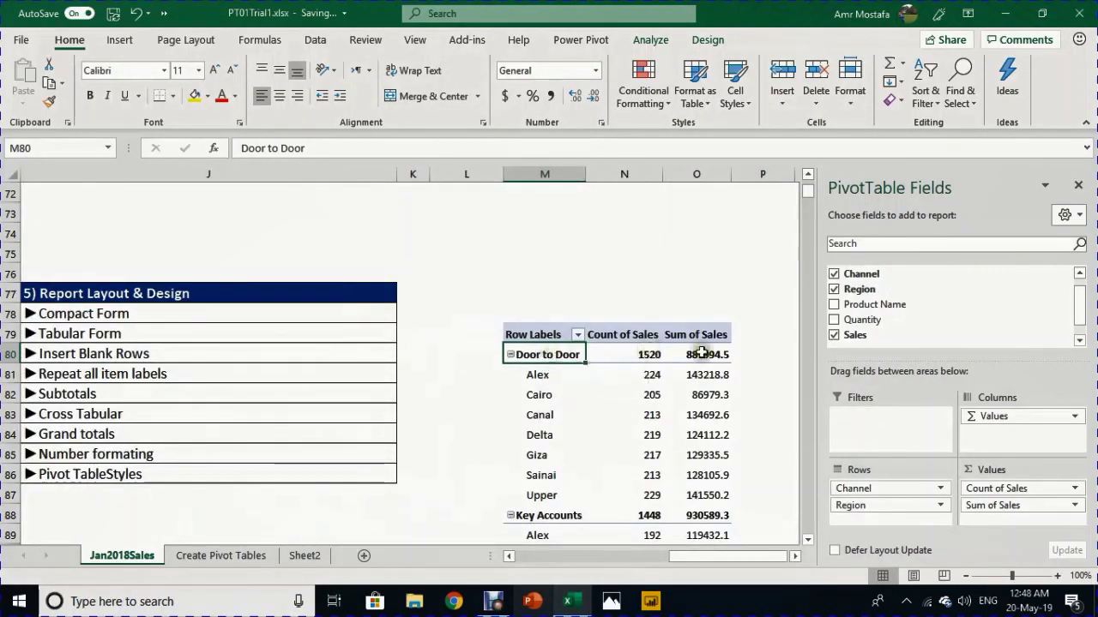
left_click_drag(566, 369, 598, 488)
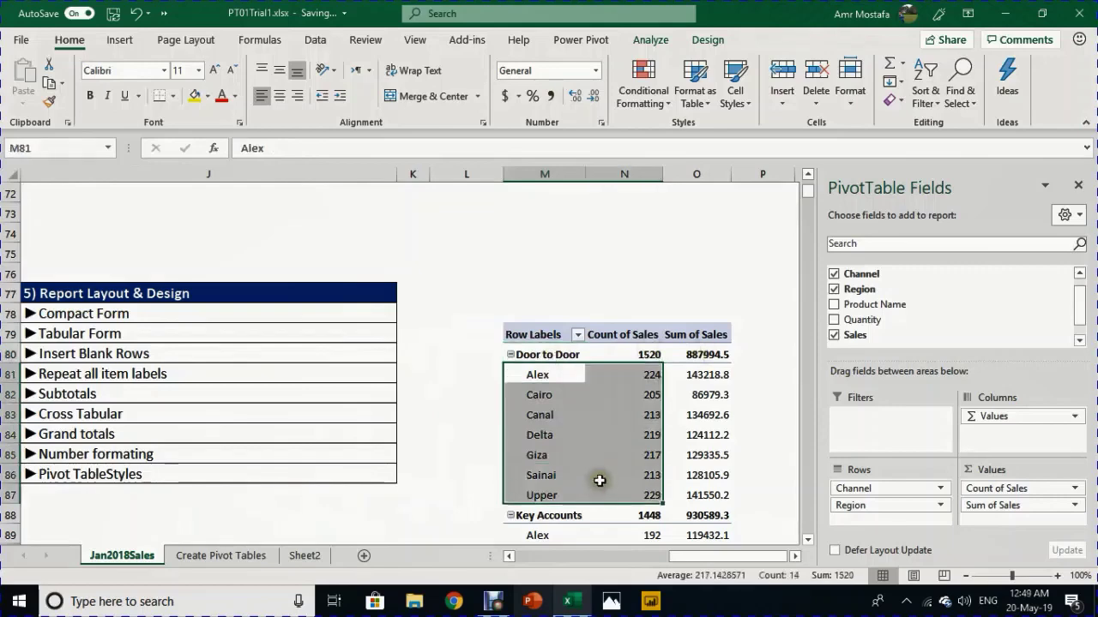
scroll(598, 485, "down", 9)
scroll(599, 476, "up", 2)
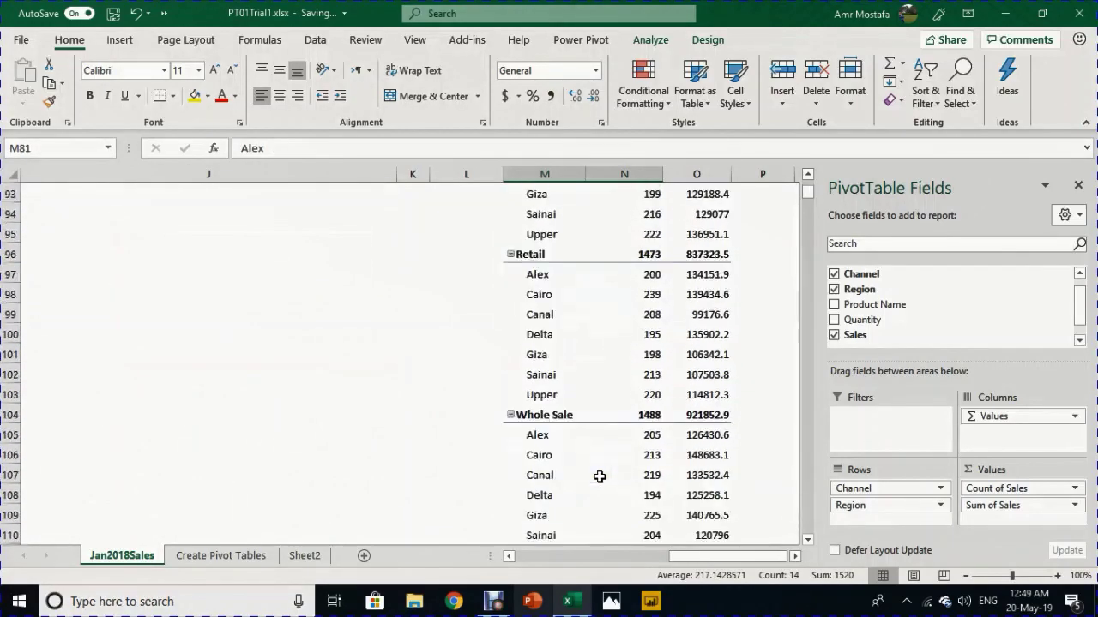
scroll(600, 477, "up", 6)
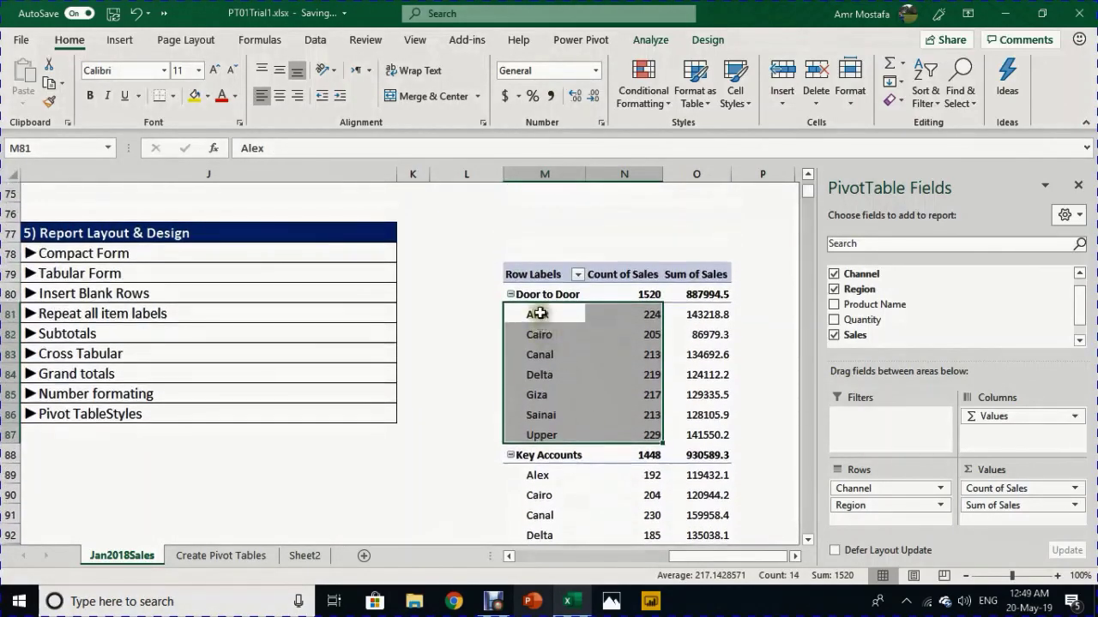
left_click(539, 313)
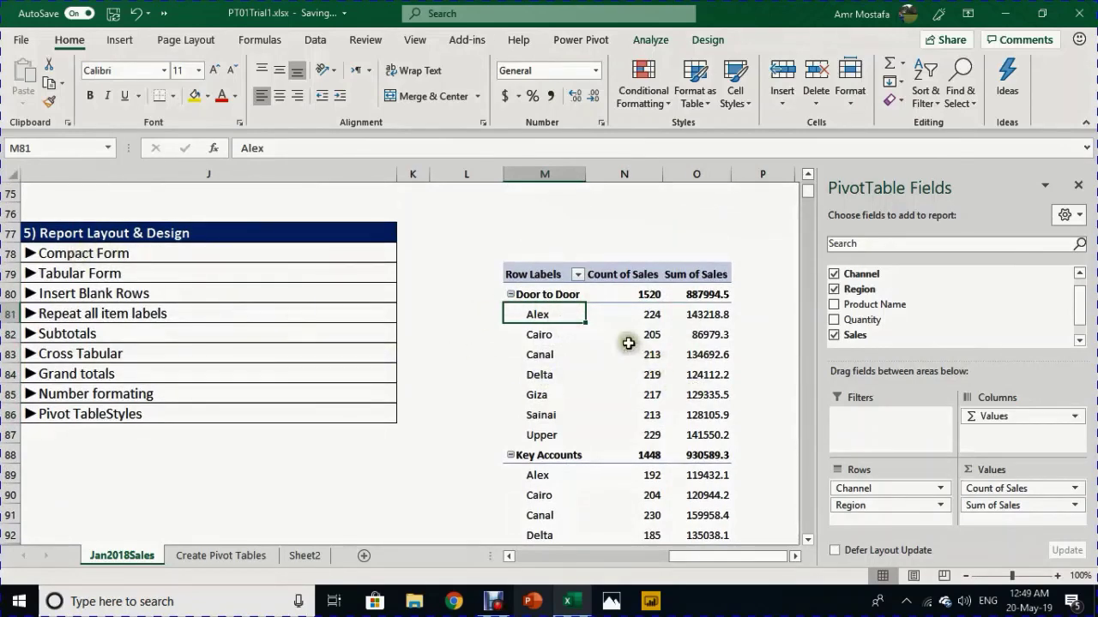
mouse_move(661, 349)
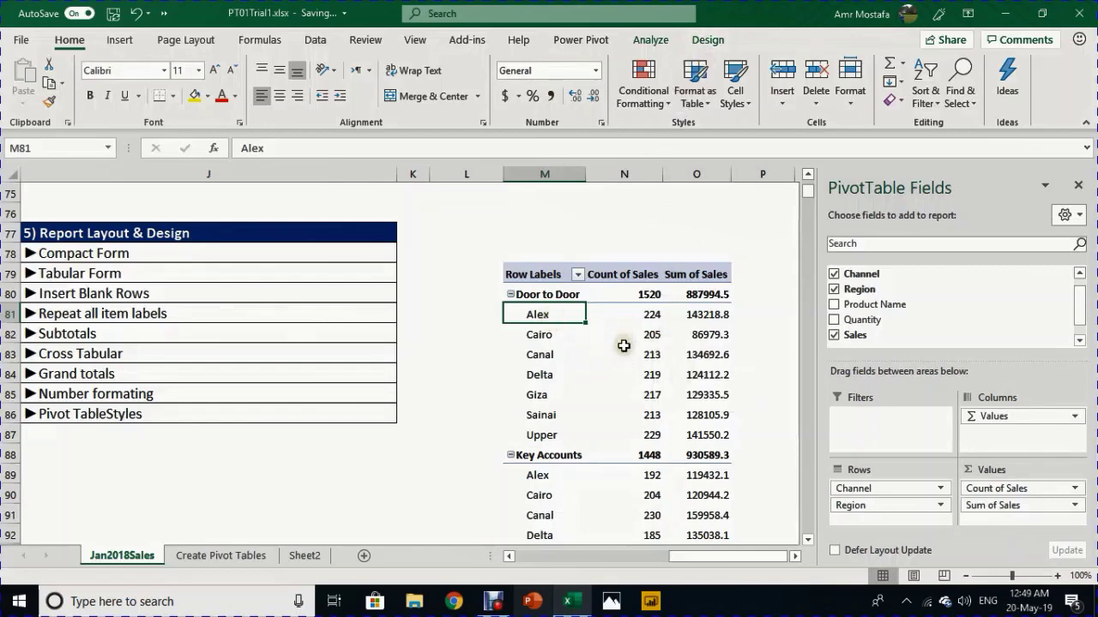
Switch the report layout to Show in Outline Form, then check Door to Door's region rows.
left_click(708, 41)
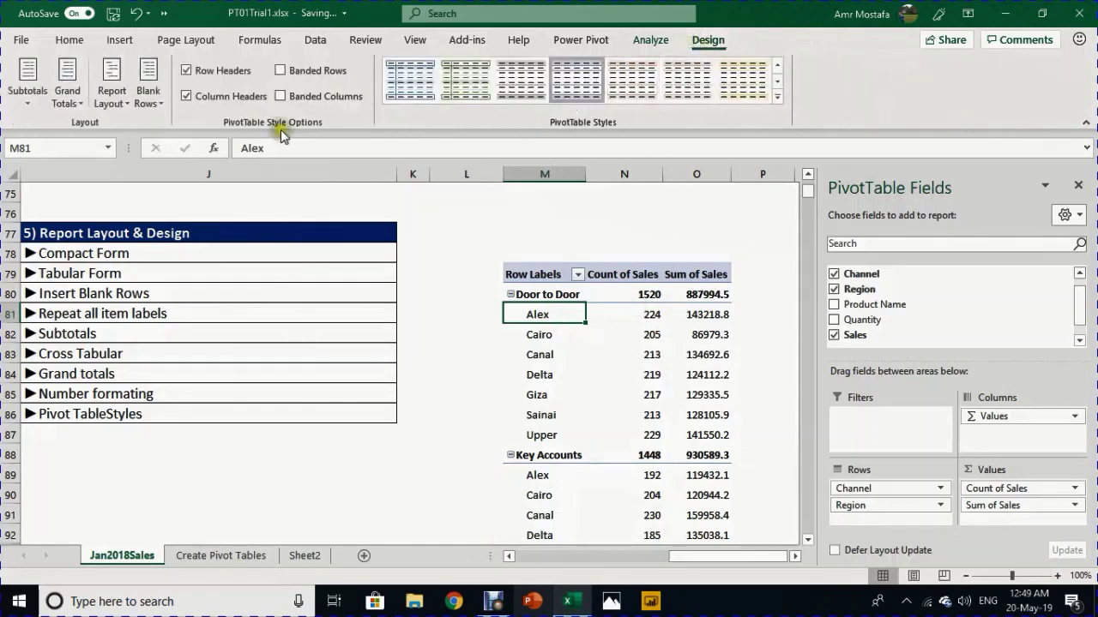
left_click(120, 104)
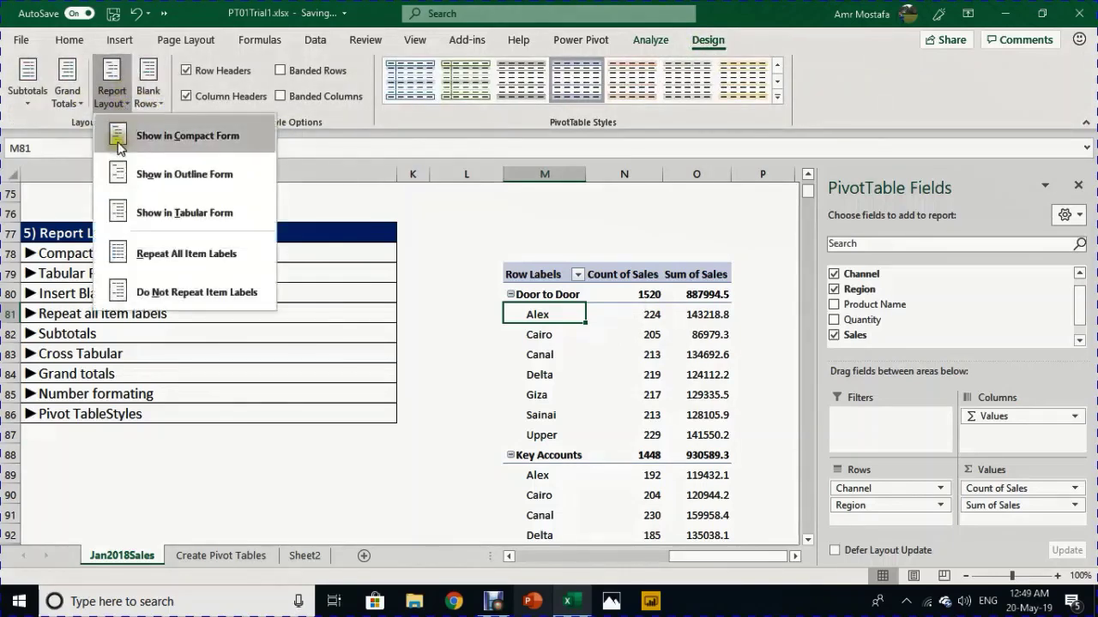
left_click(152, 173)
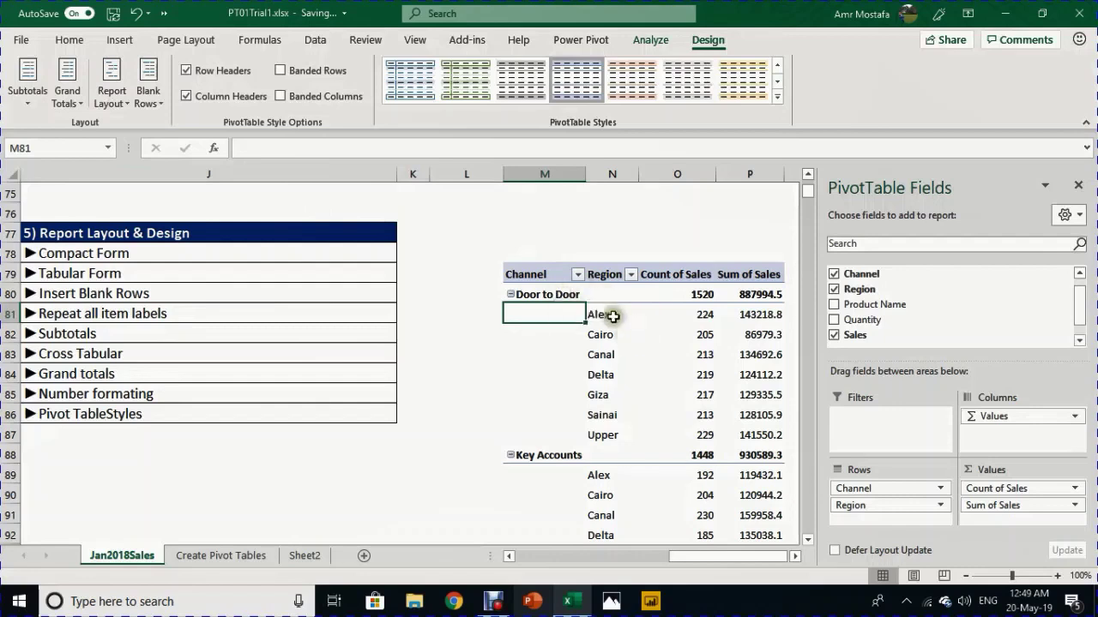
left_click(543, 293)
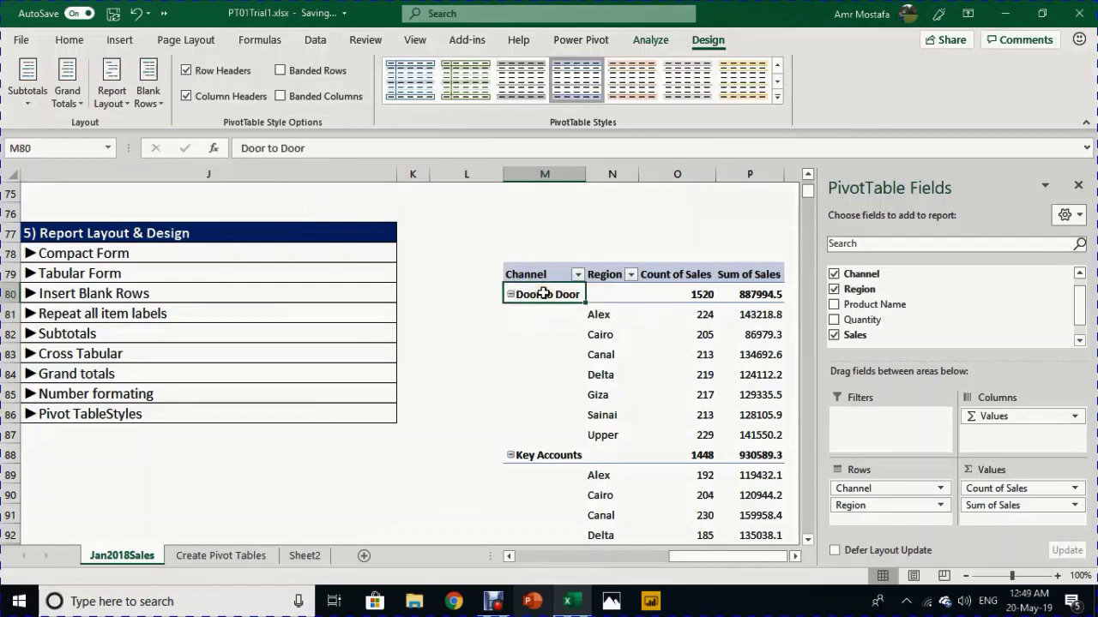
left_click_drag(607, 314, 630, 432)
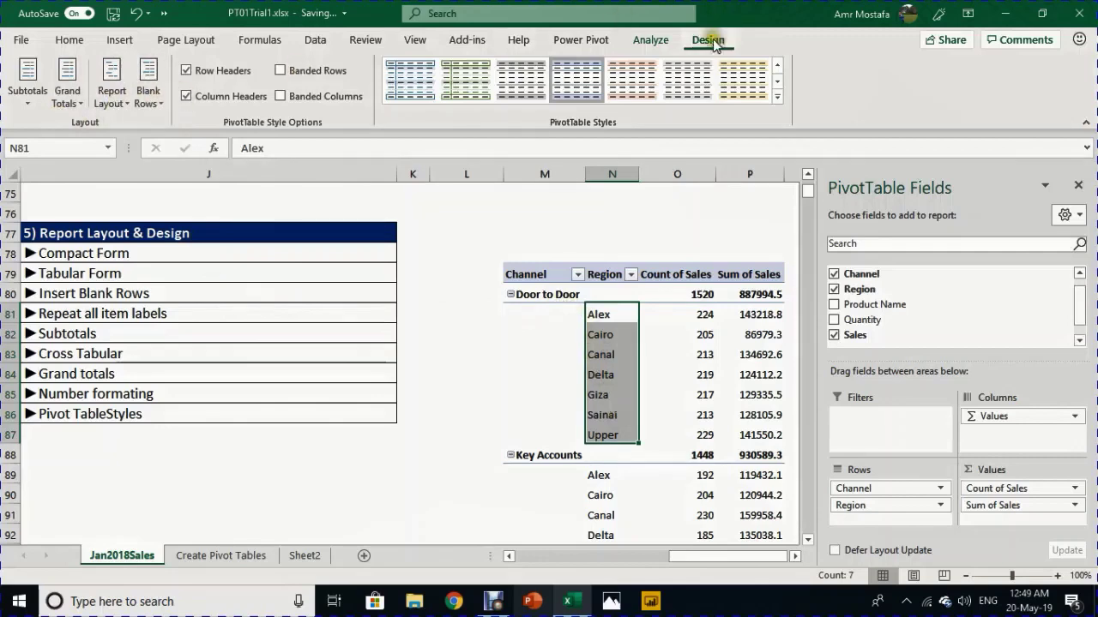
Insert a blank line after each channel item, separating Door to Door from Key Accounts.
left_click(147, 103)
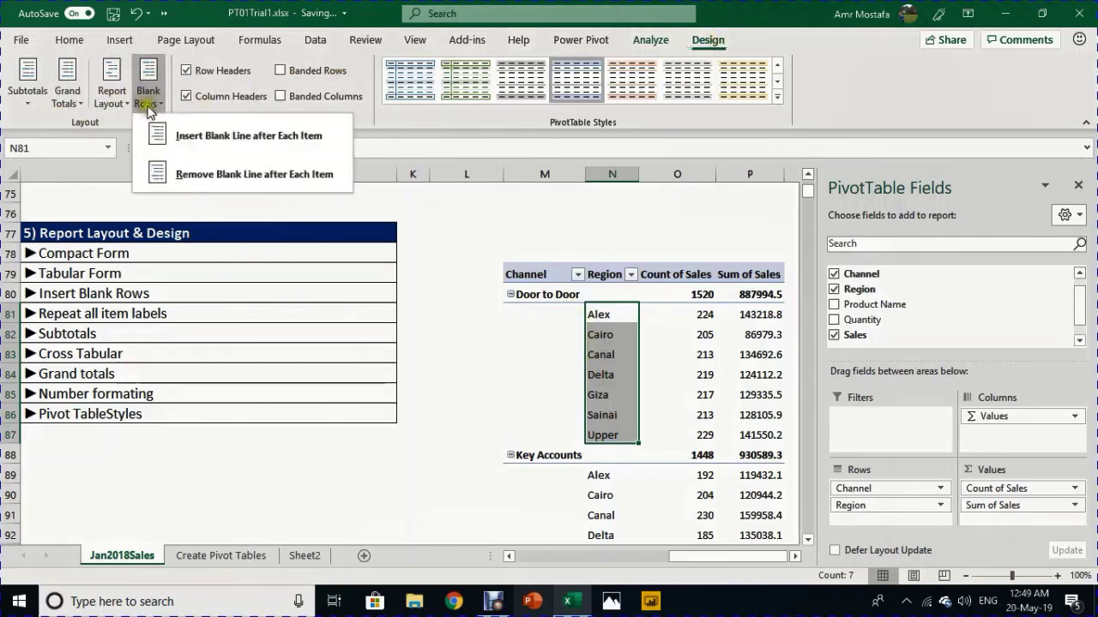
left_click(200, 134)
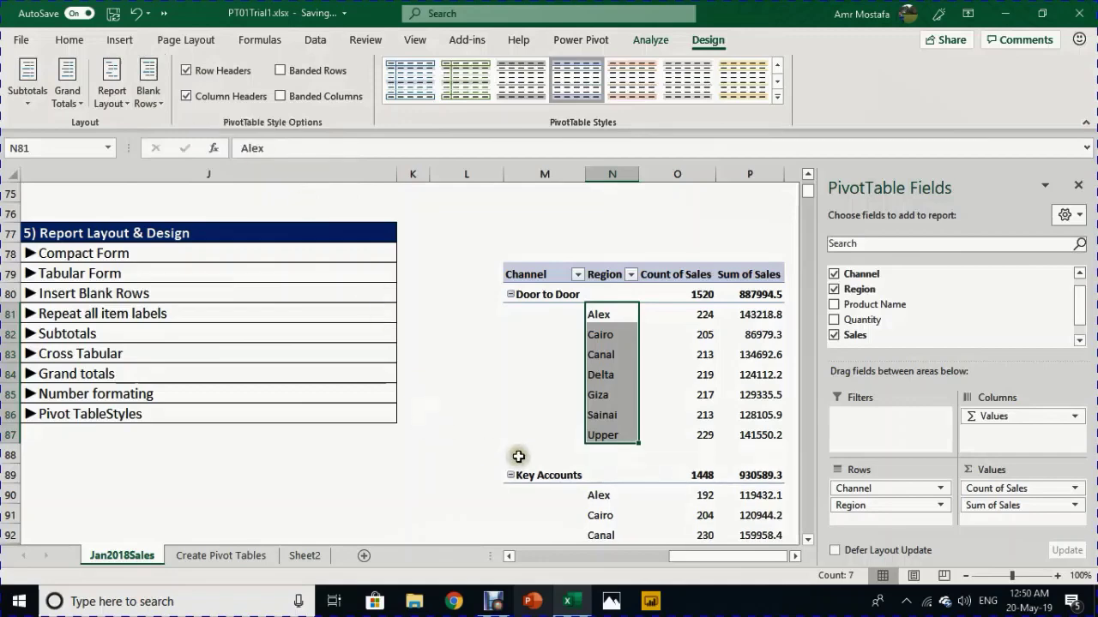
left_click(532, 456)
scroll(754, 437, "down", 4)
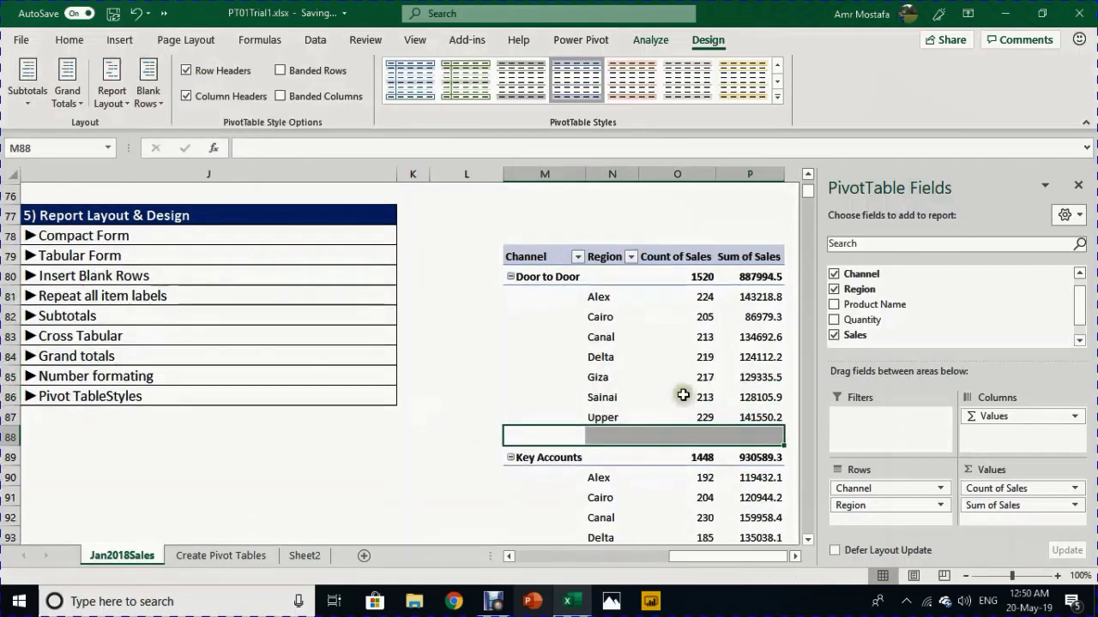
scroll(683, 395, "up", 5)
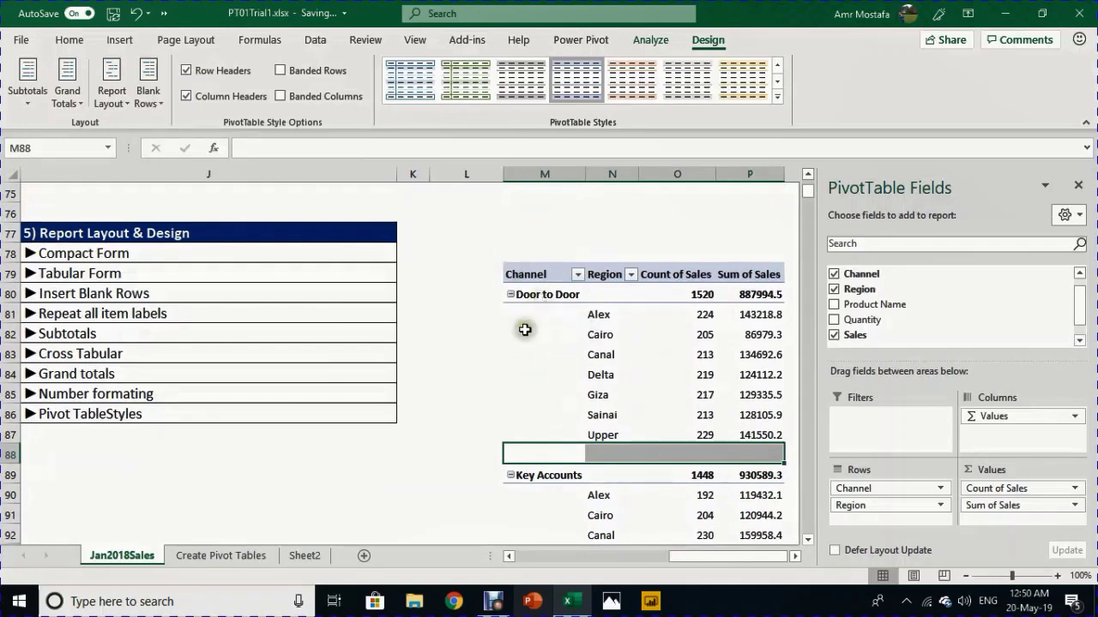
Turn on Repeat All Item Labels so channel names fill every region row.
left_click(120, 93)
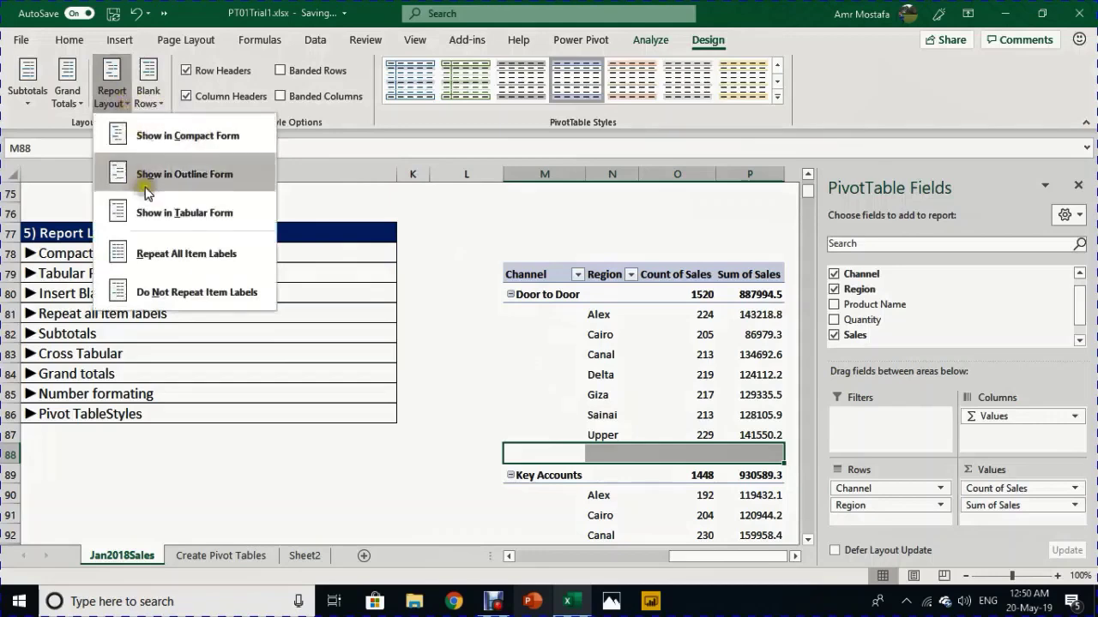
left_click(150, 261)
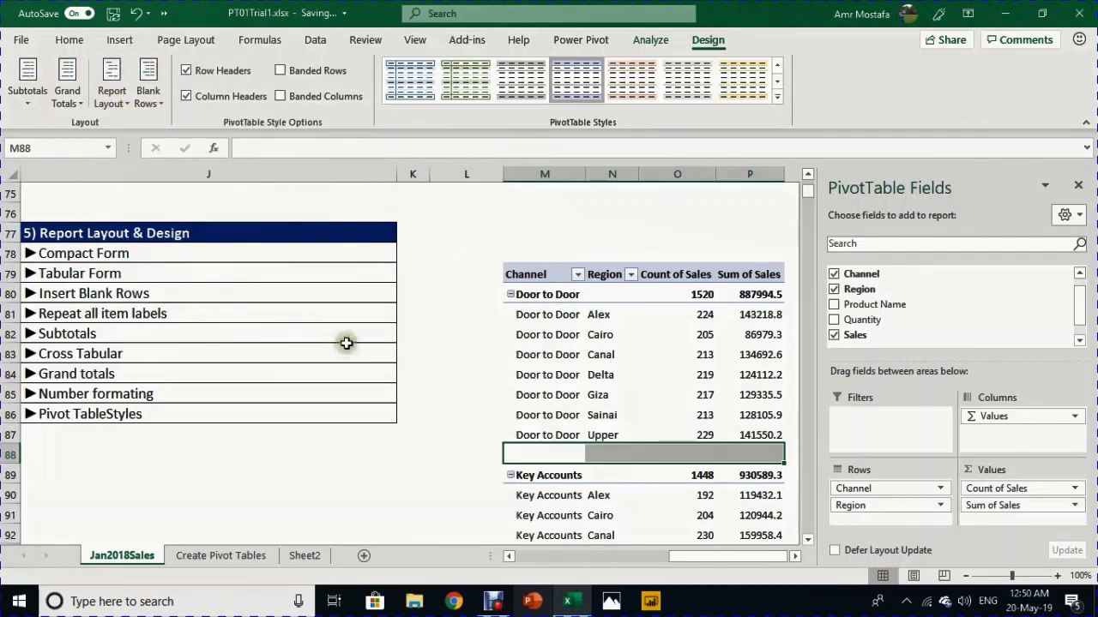
left_click_drag(559, 315, 566, 435)
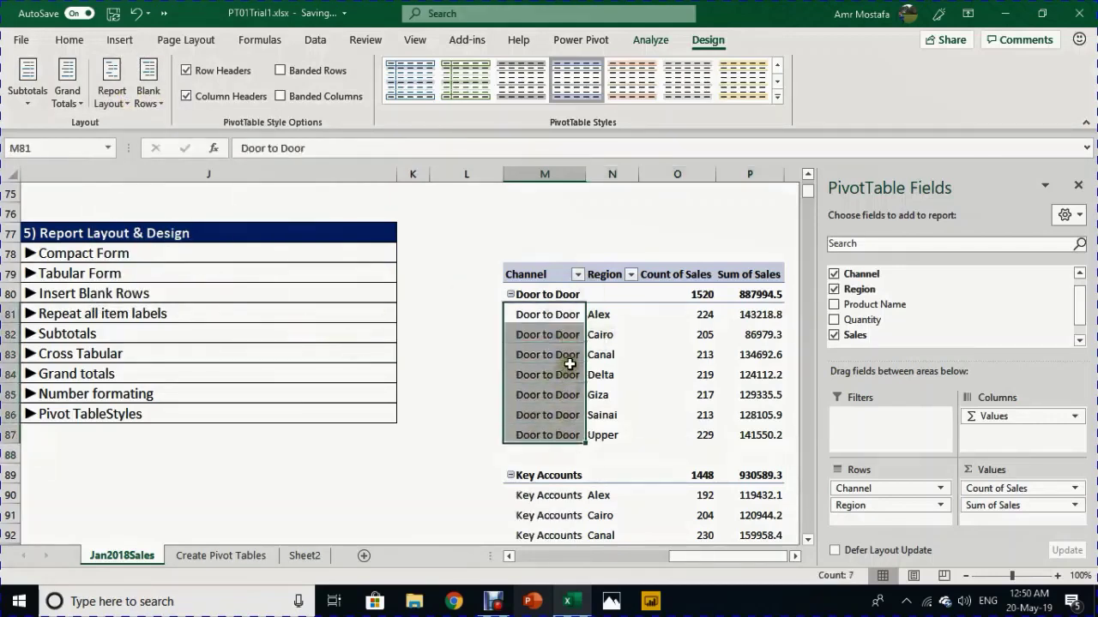
scroll(540, 408, "down", 6)
scroll(531, 407, "up", 6)
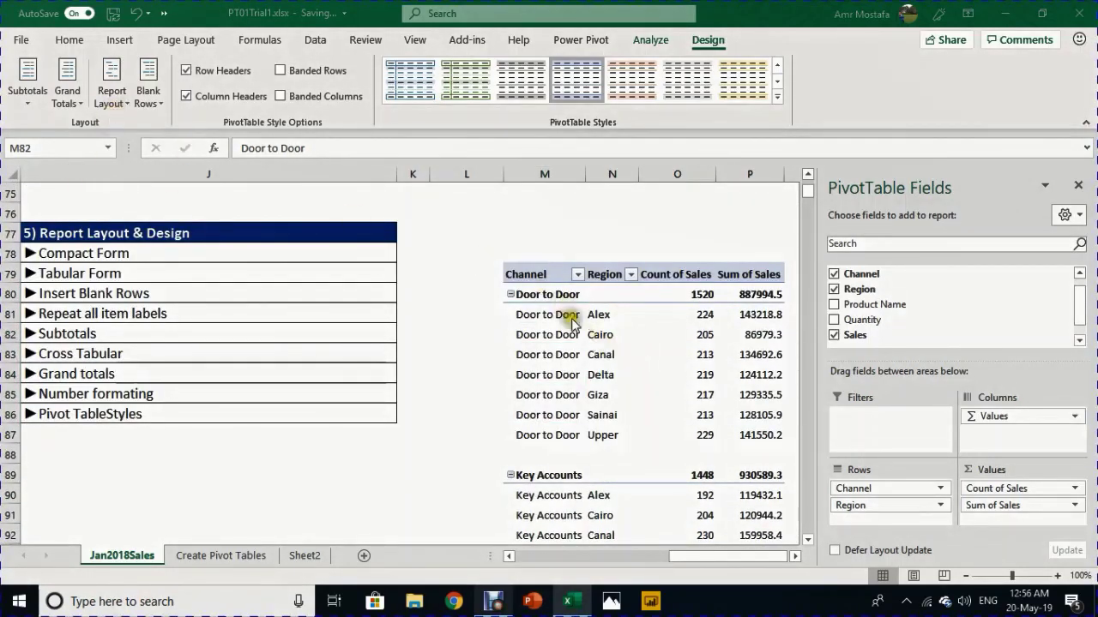
left_click(553, 339)
Switch the report layout to Tabular Form, showing a Door to Door Total of 887994.5.
left_click(112, 86)
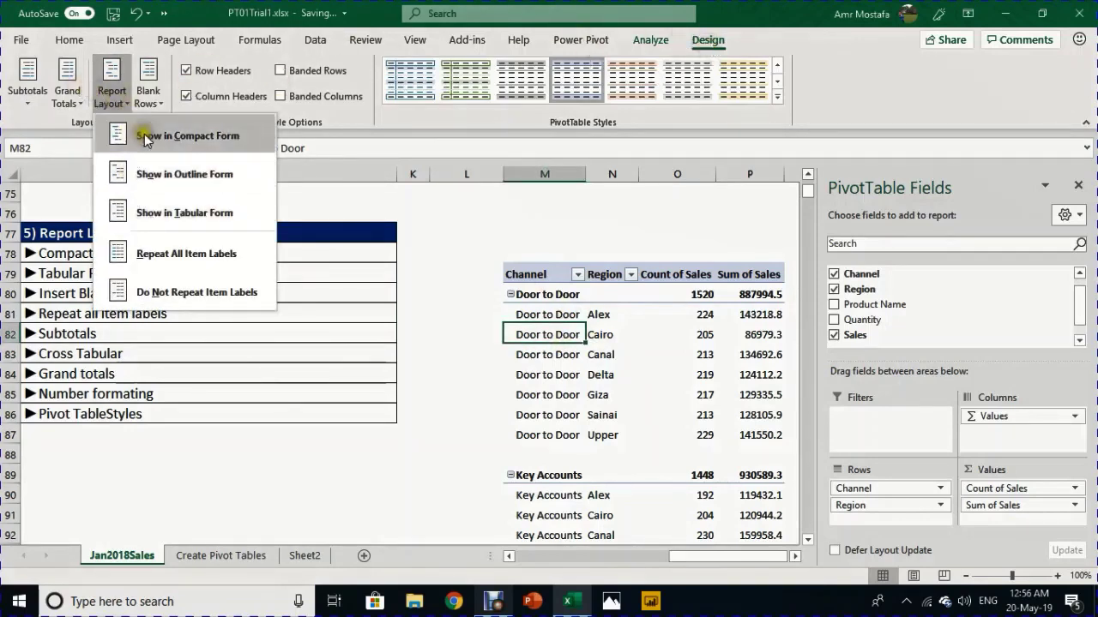
left_click(178, 219)
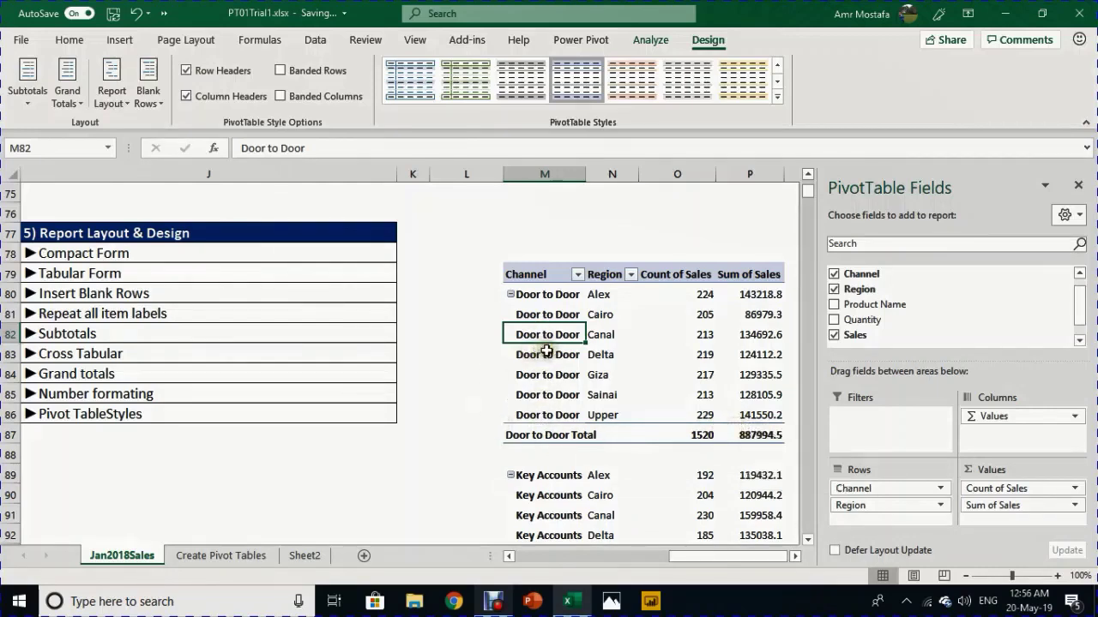
left_click(14, 100)
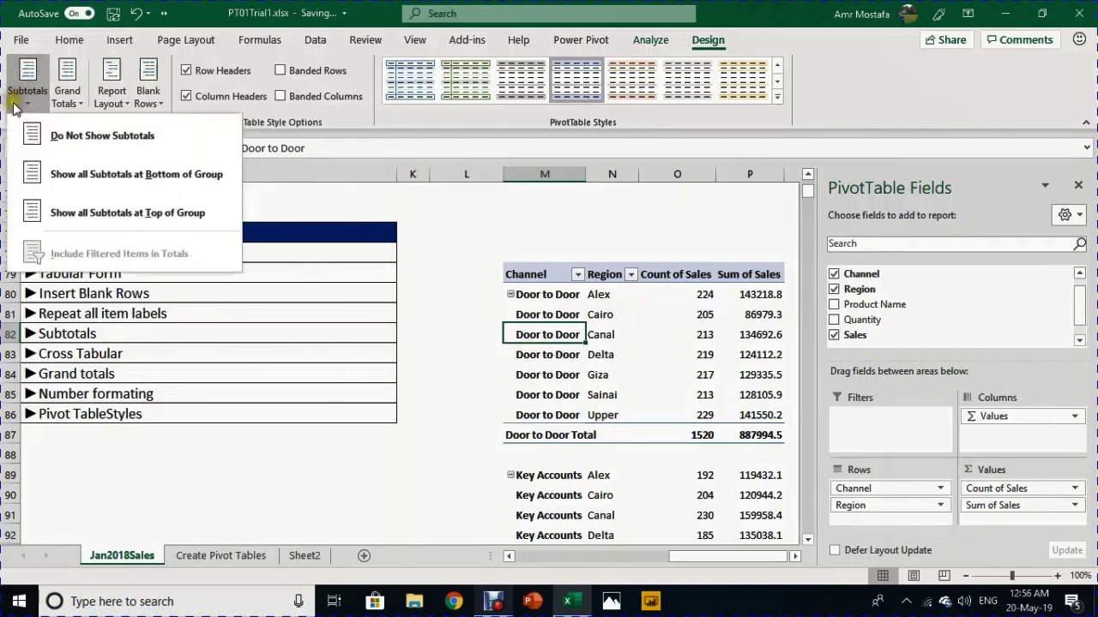
Try the subtotal options in tabular form: none, bottom of group, then top of group.
left_click(86, 137)
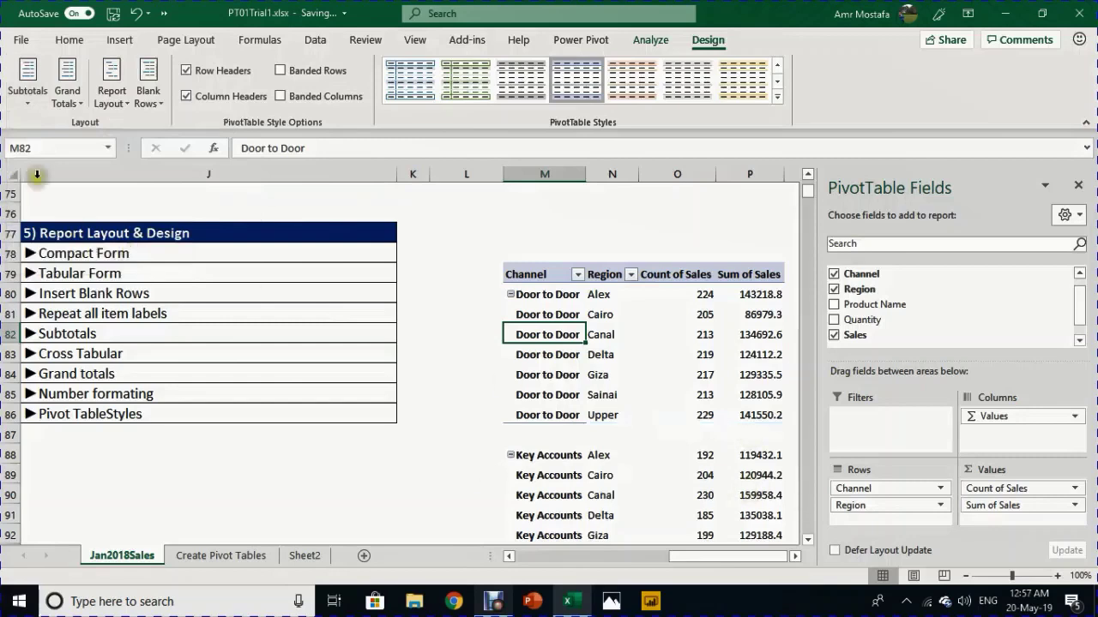
left_click(67, 96)
left_click(35, 86)
left_click(35, 86)
left_click(114, 172)
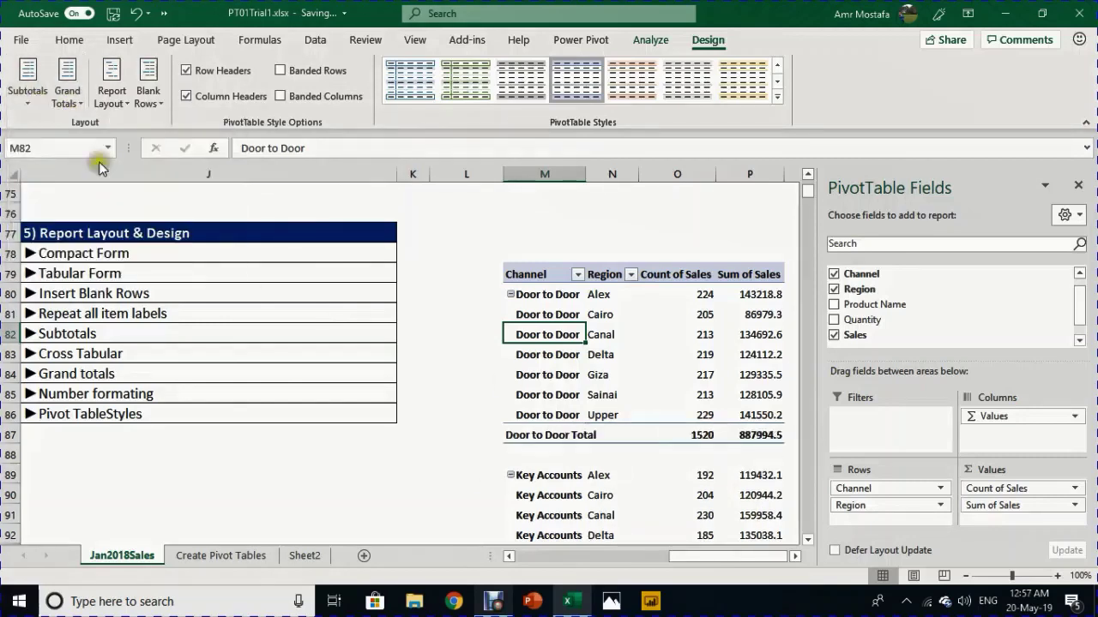
left_click(26, 84)
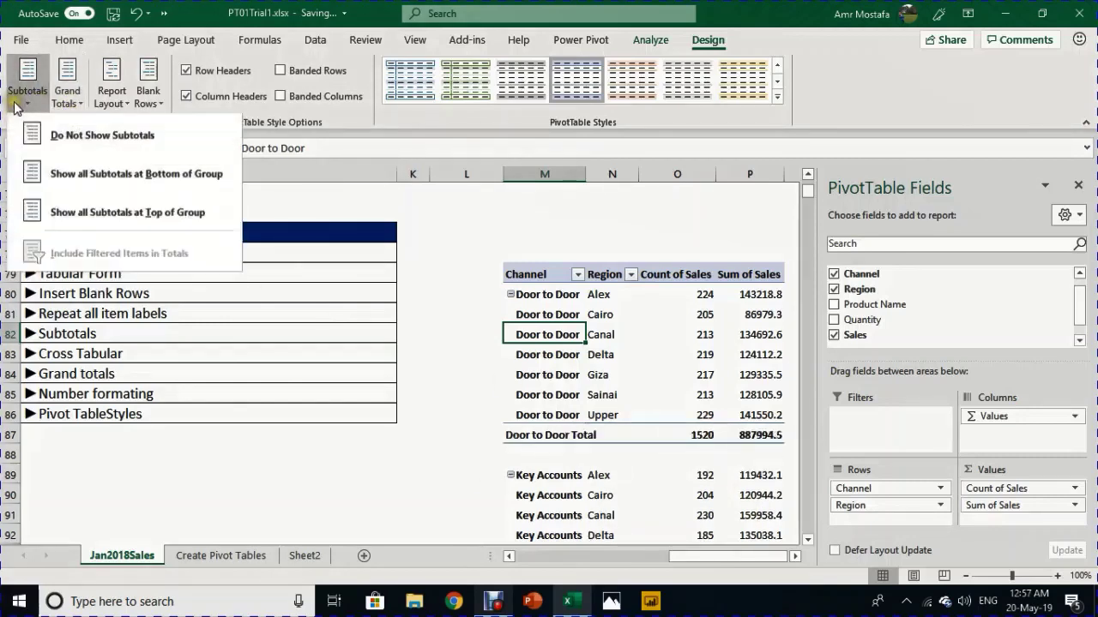
left_click(125, 213)
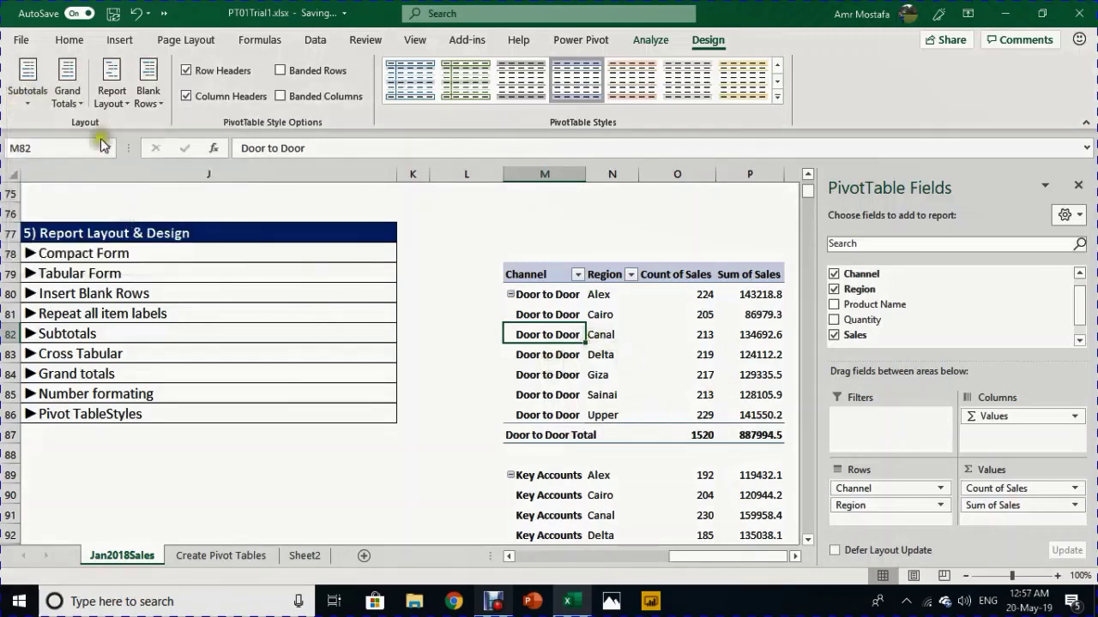
Switch to Outline Form and, after trying placements, turn off all channel subtotals.
left_click(111, 96)
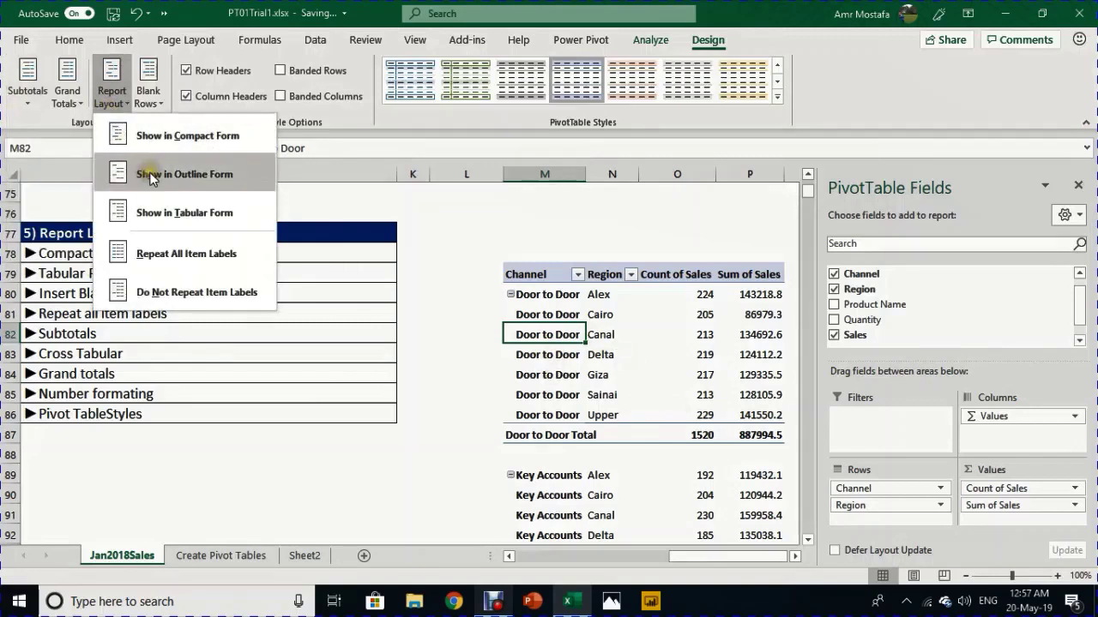
left_click(143, 168)
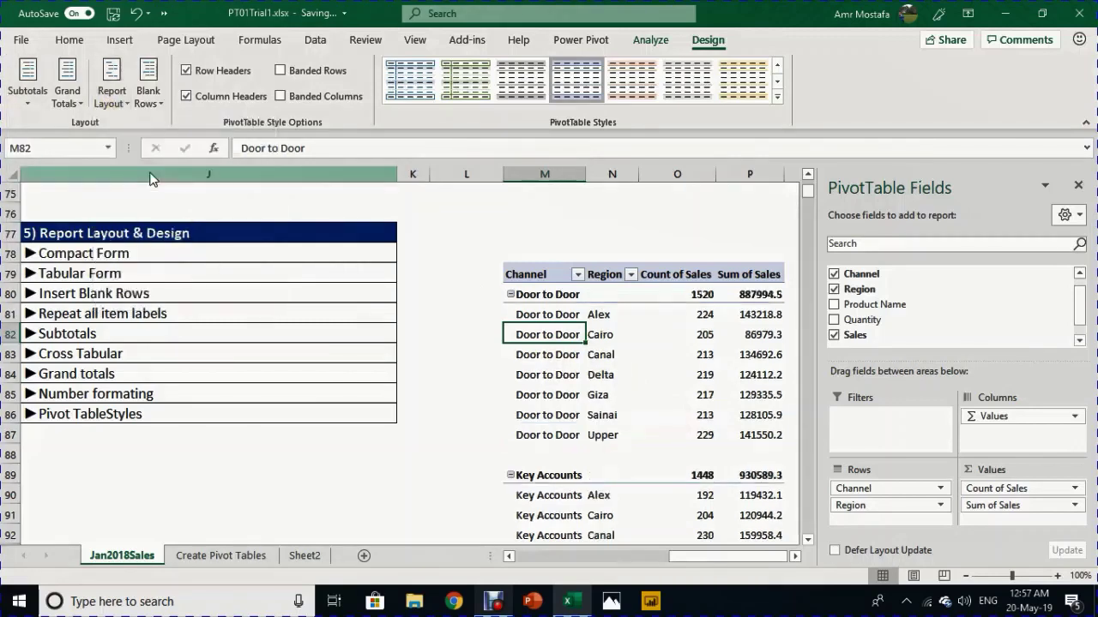
left_click(28, 84)
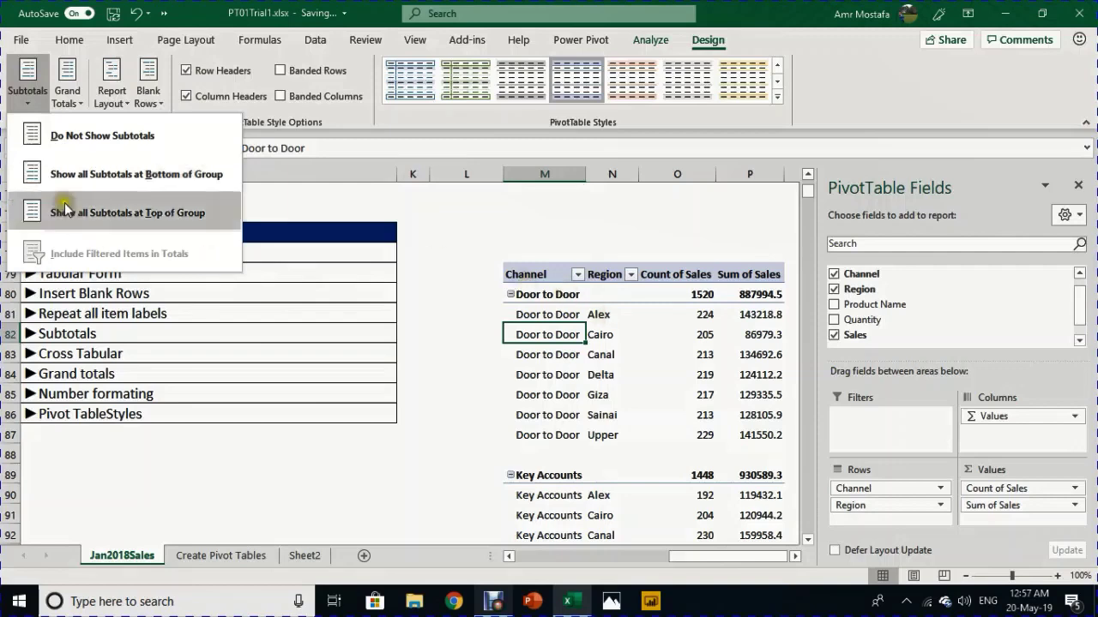
left_click(88, 178)
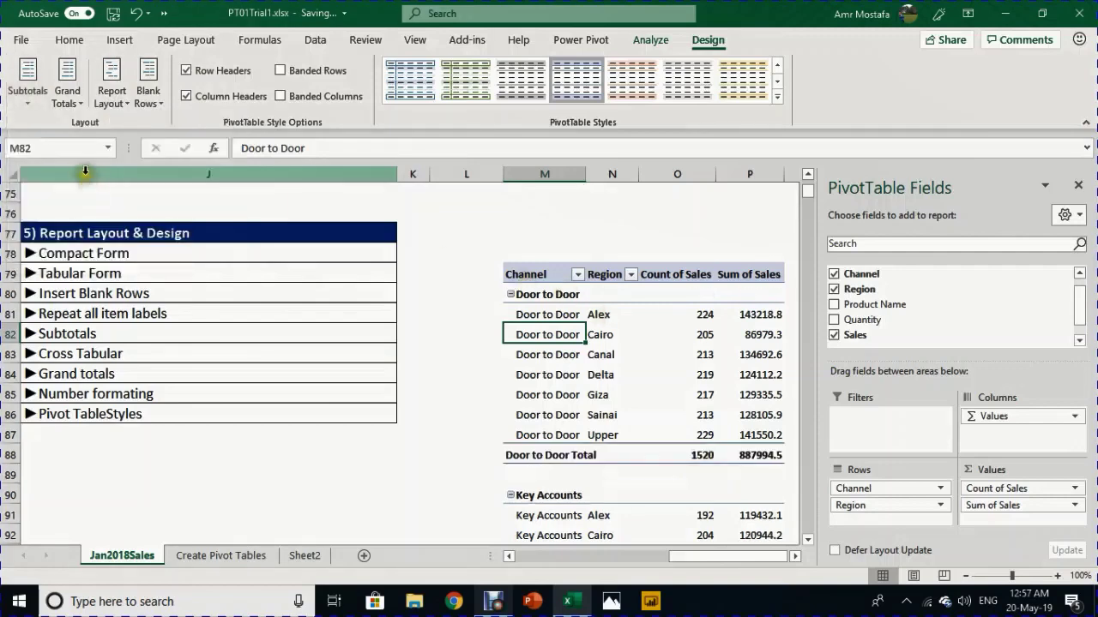
left_click(28, 81)
left_click(75, 209)
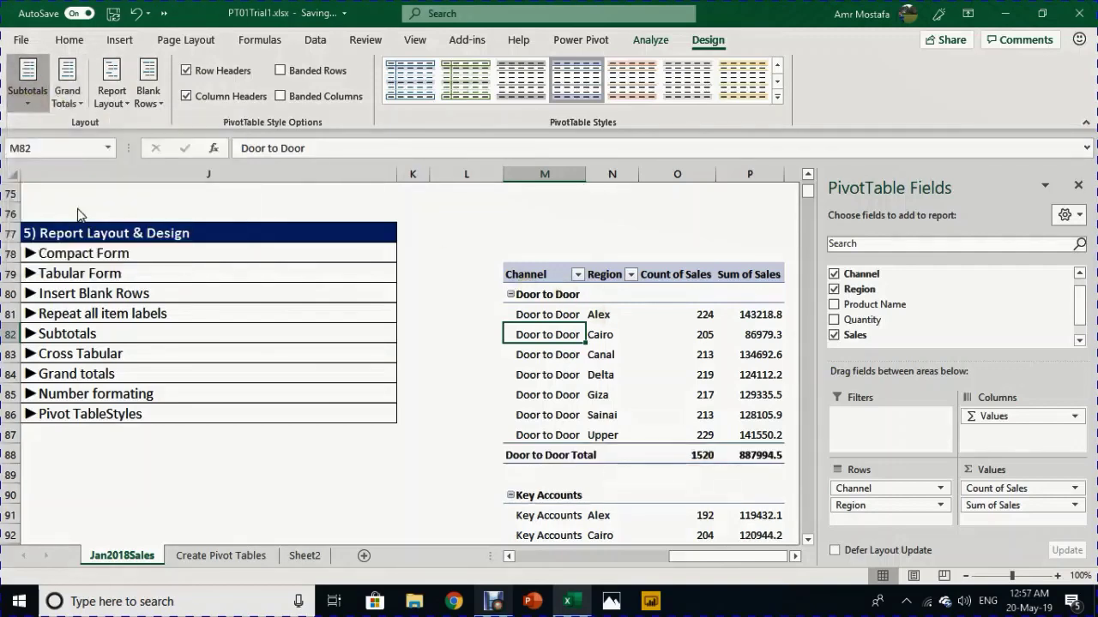
left_click(28, 79)
left_click(58, 146)
left_click(570, 354)
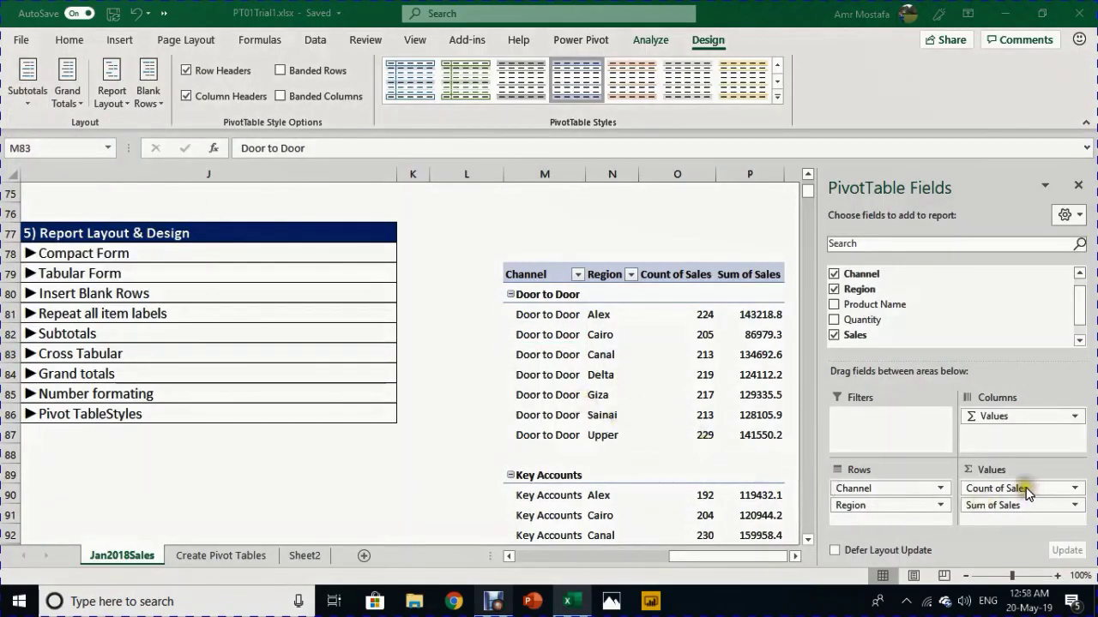
Remove Count of Sales, switch to Compact Form, and move Region into the Columns area.
left_click_drag(1025, 490, 619, 439)
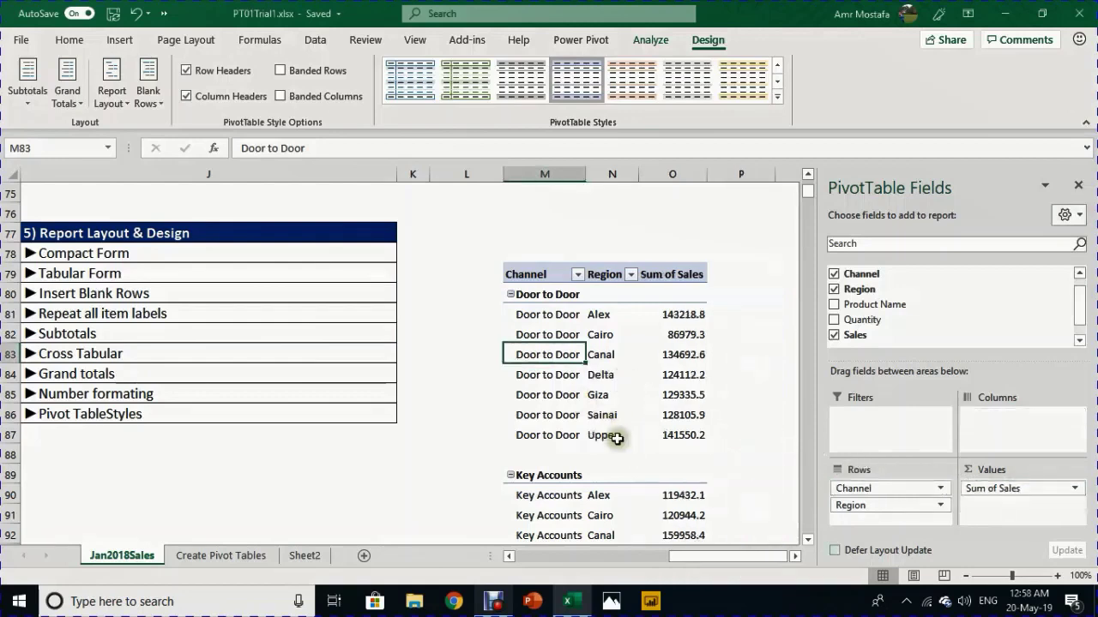
left_click(114, 101)
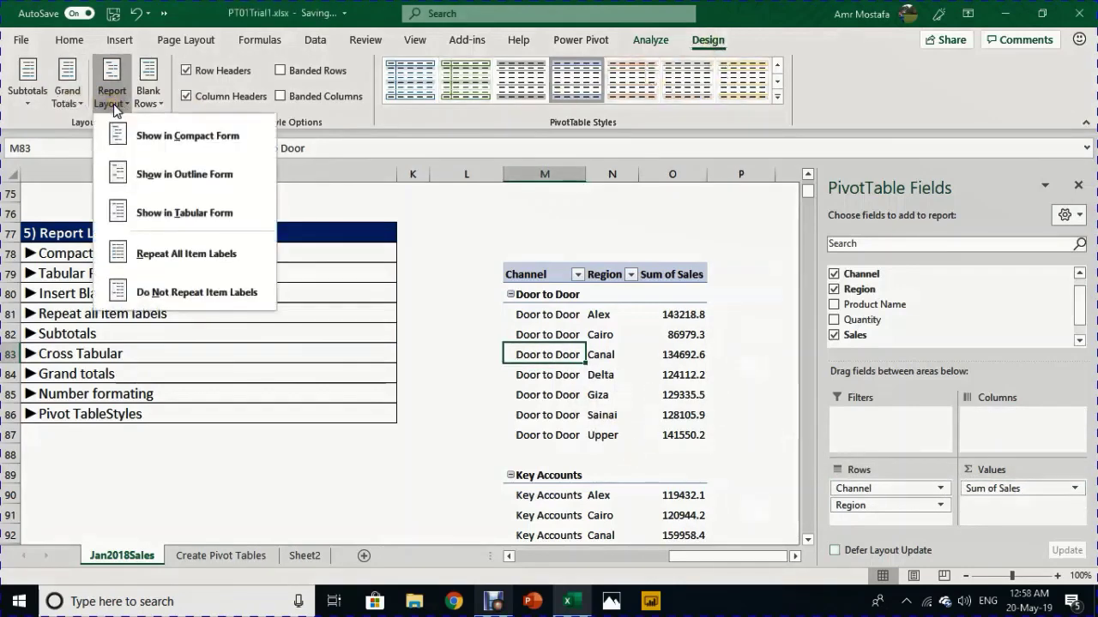
left_click(150, 135)
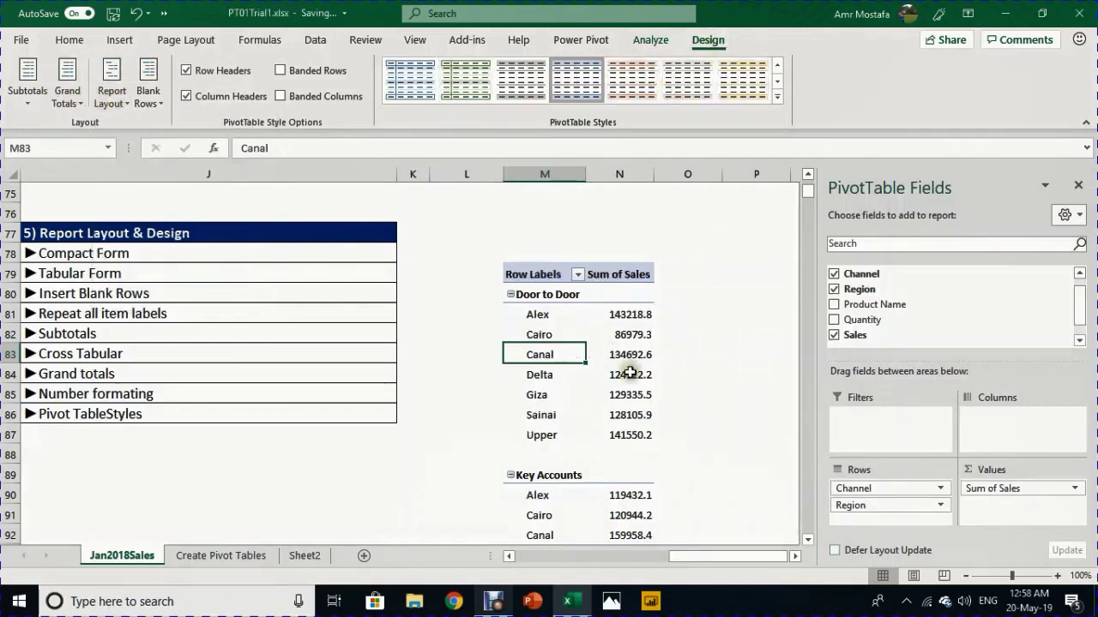
mouse_move(612, 379)
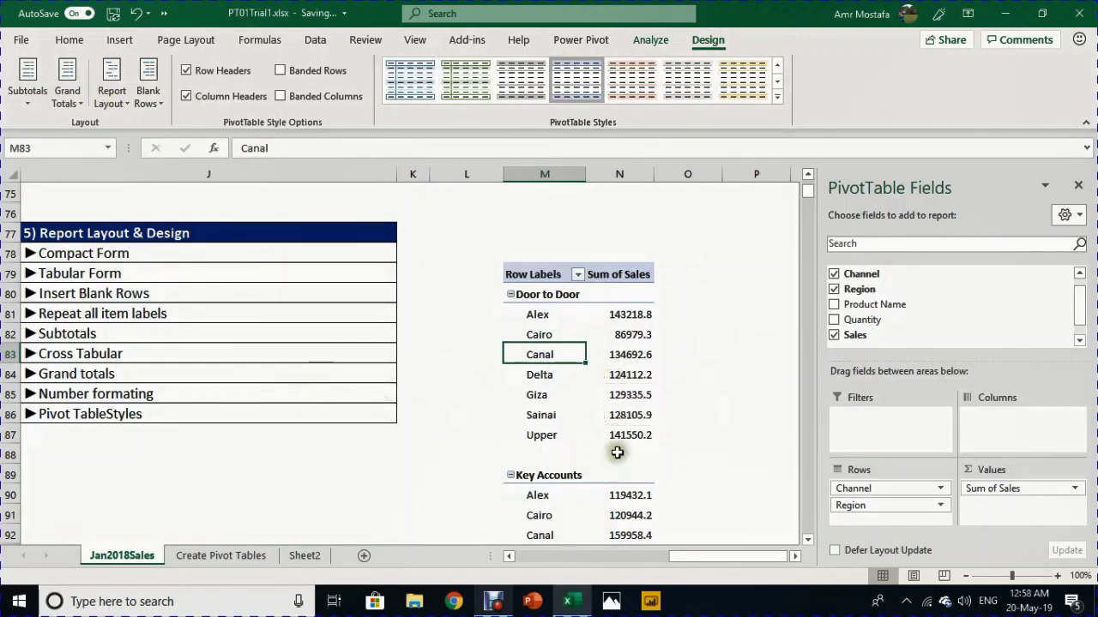
left_click_drag(893, 506, 992, 439)
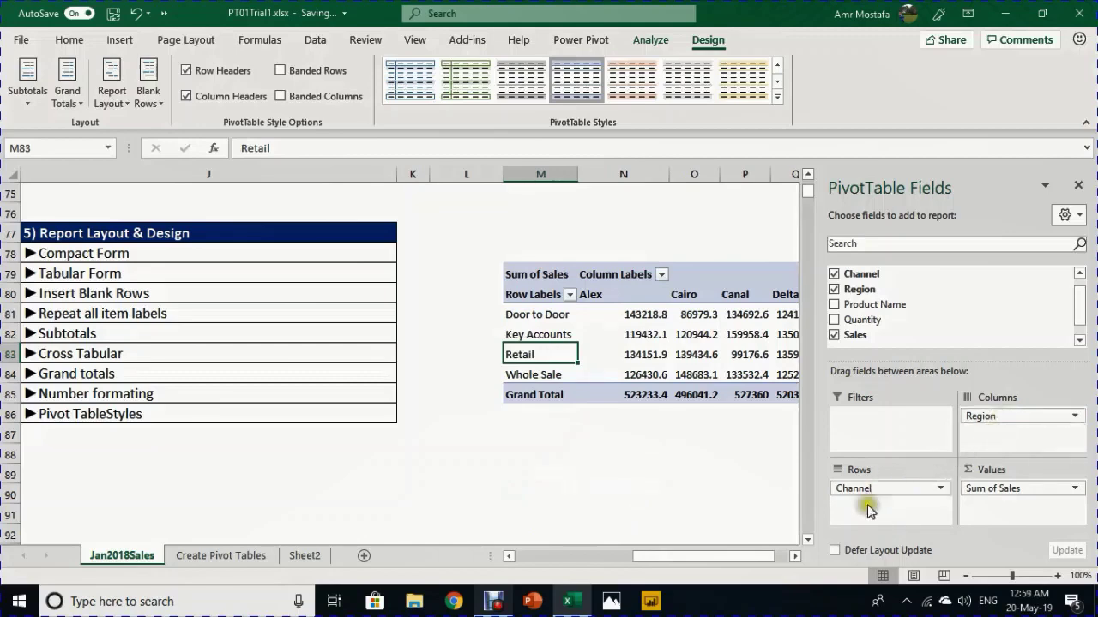
Review the cross-tab's channel labels, Alex-to-Upper region headers, sales values and Grand Total column.
left_click(794, 556)
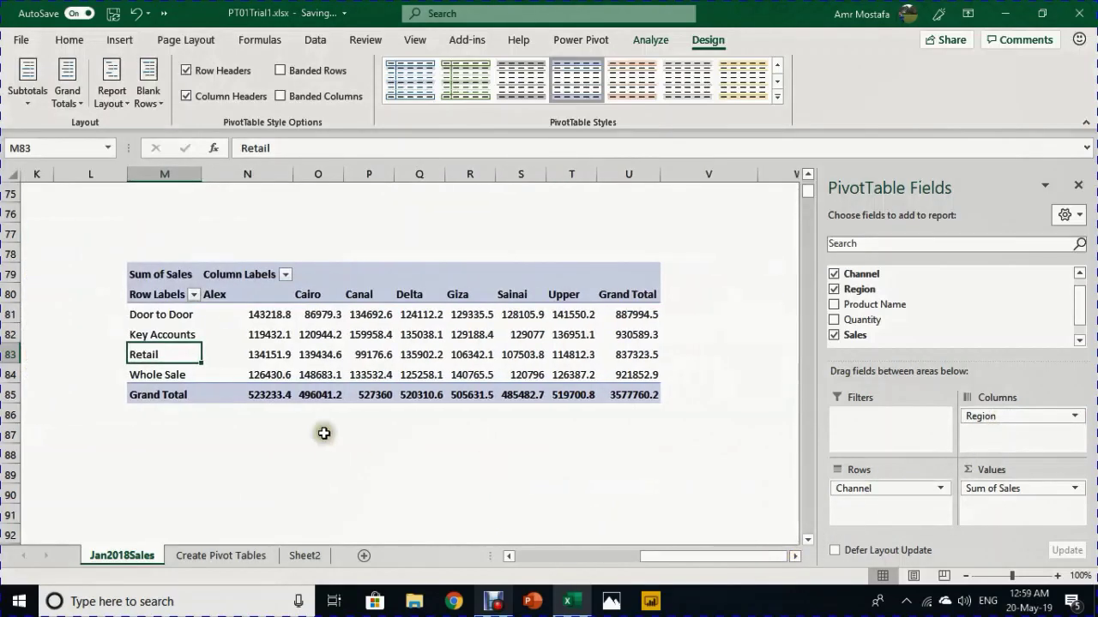
left_click_drag(161, 314, 167, 372)
left_click_drag(216, 295, 579, 292)
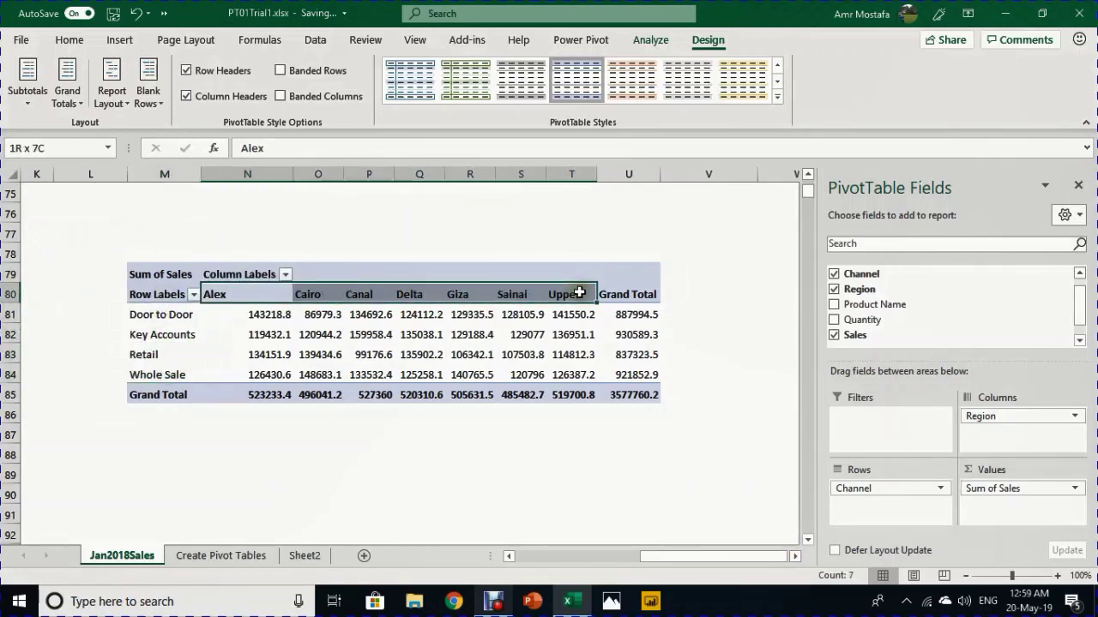
left_click(284, 315)
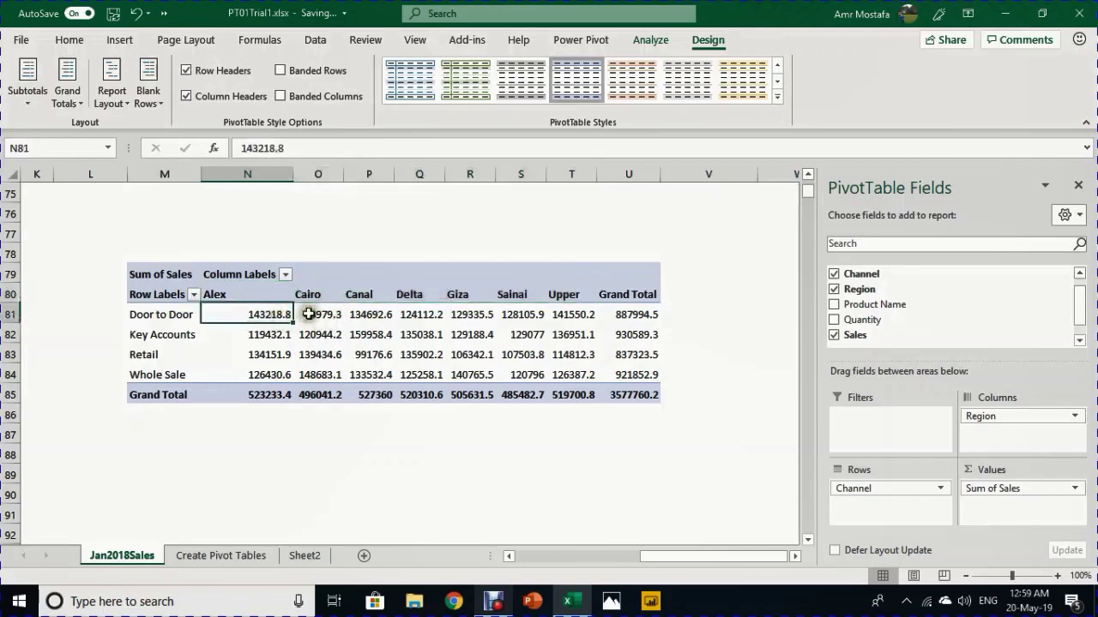
left_click(309, 315)
left_click_drag(266, 314, 557, 367)
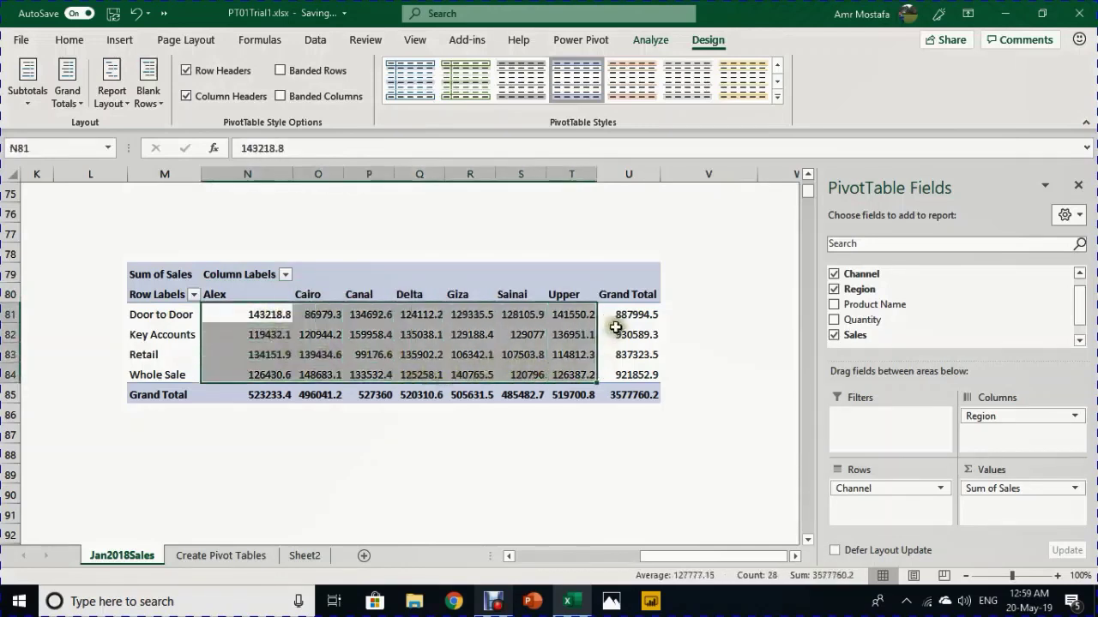
left_click_drag(627, 294, 627, 390)
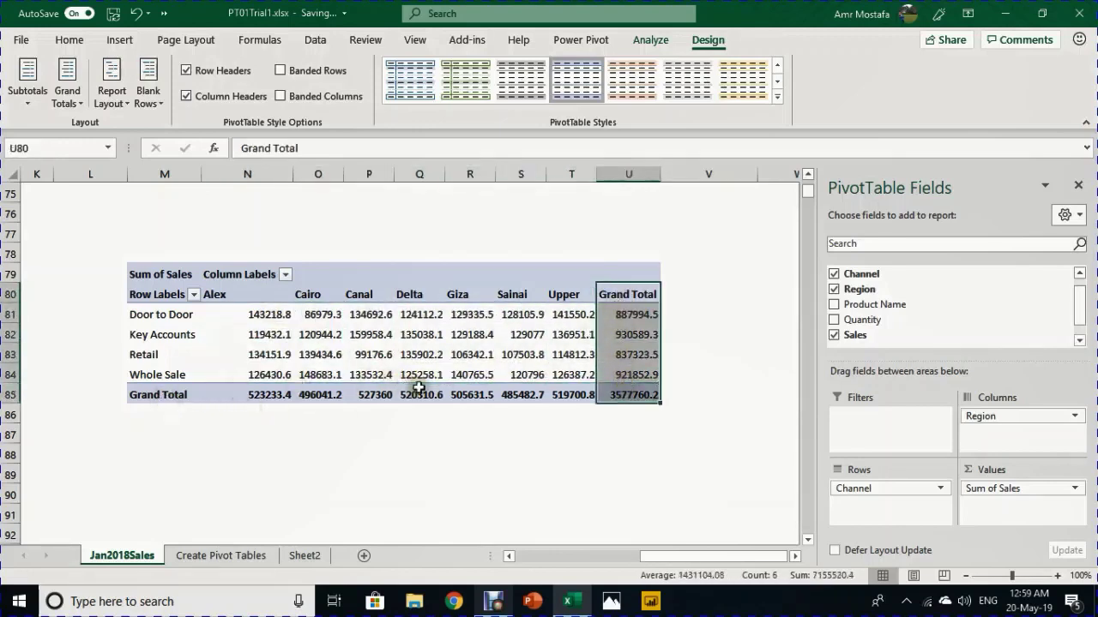
left_click(507, 557)
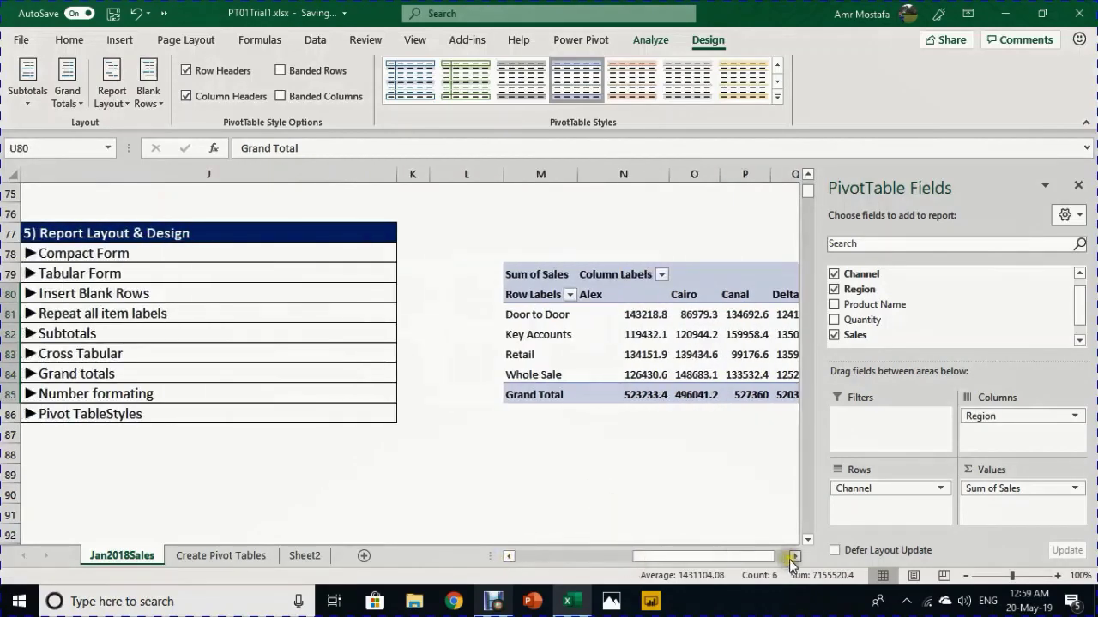
left_click(794, 557)
left_click(386, 333)
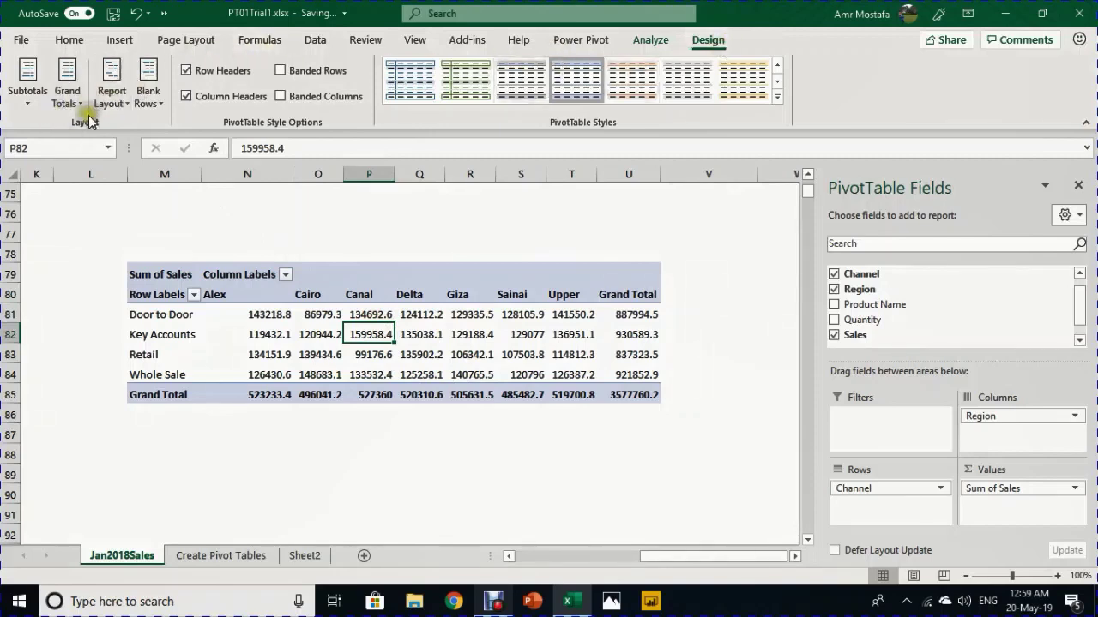
Try Grand Totals off, rows only and columns only, finishing with On for Rows and Columns.
left_click(69, 93)
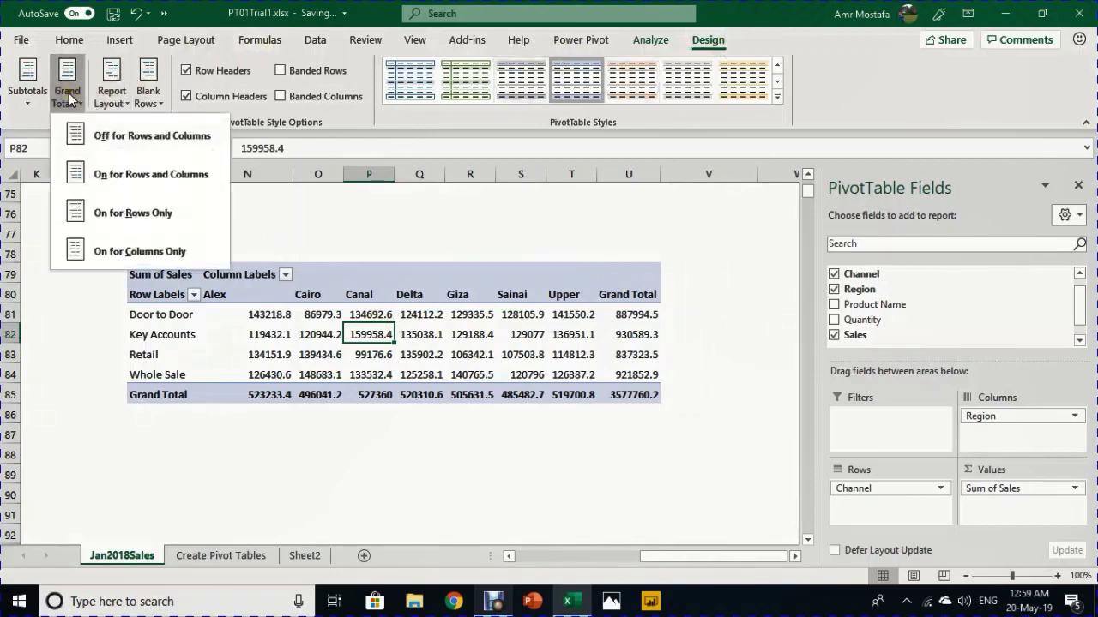
left_click(118, 142)
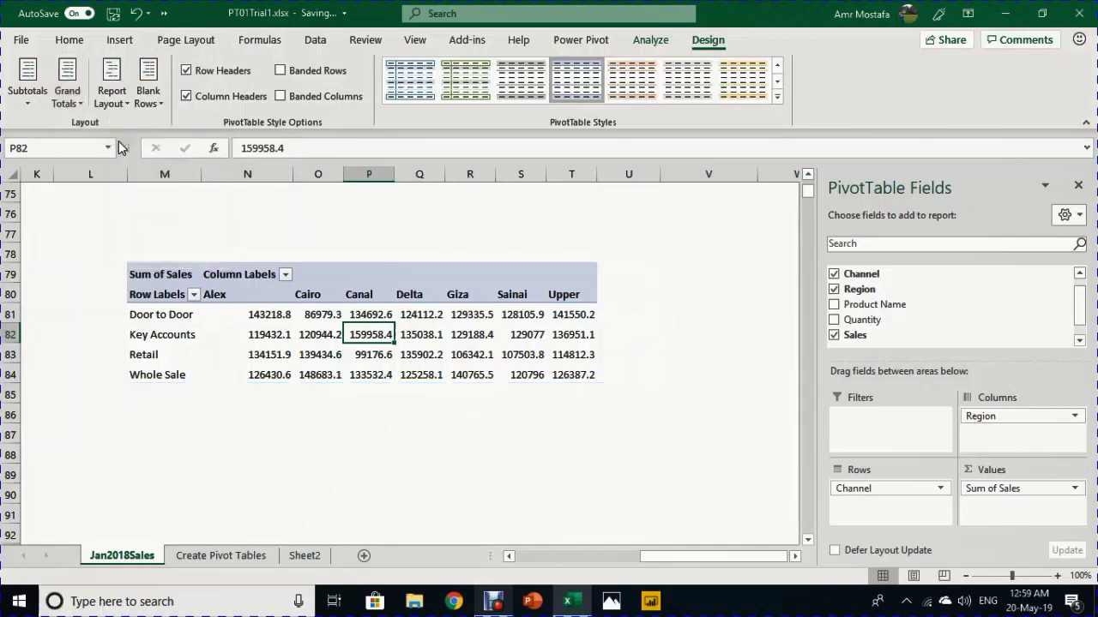
left_click(68, 90)
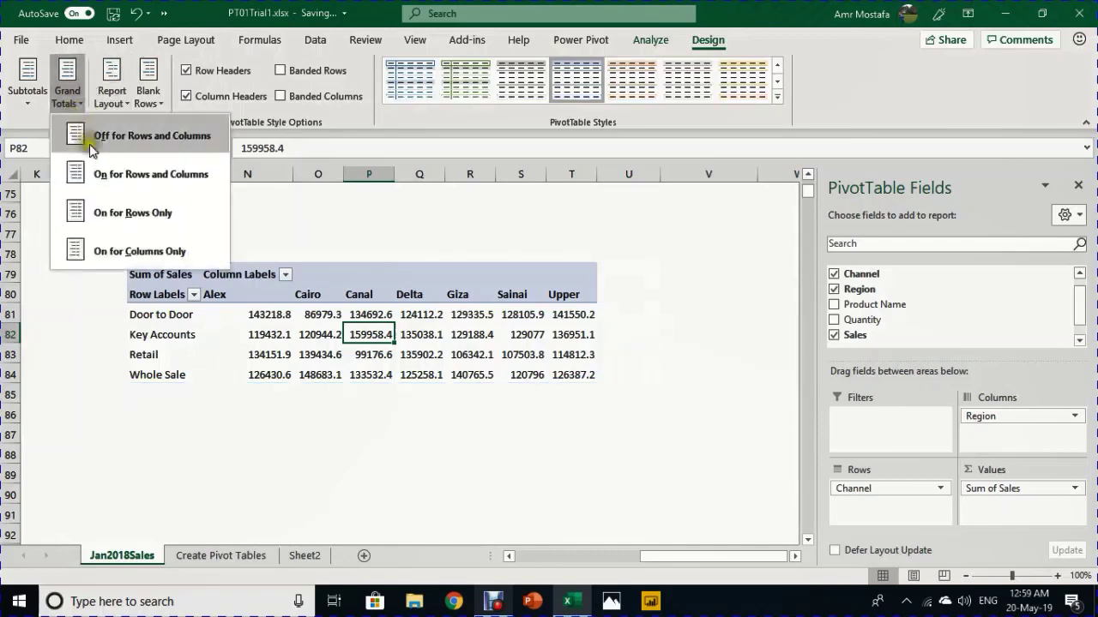
left_click(127, 215)
left_click(69, 95)
left_click(136, 251)
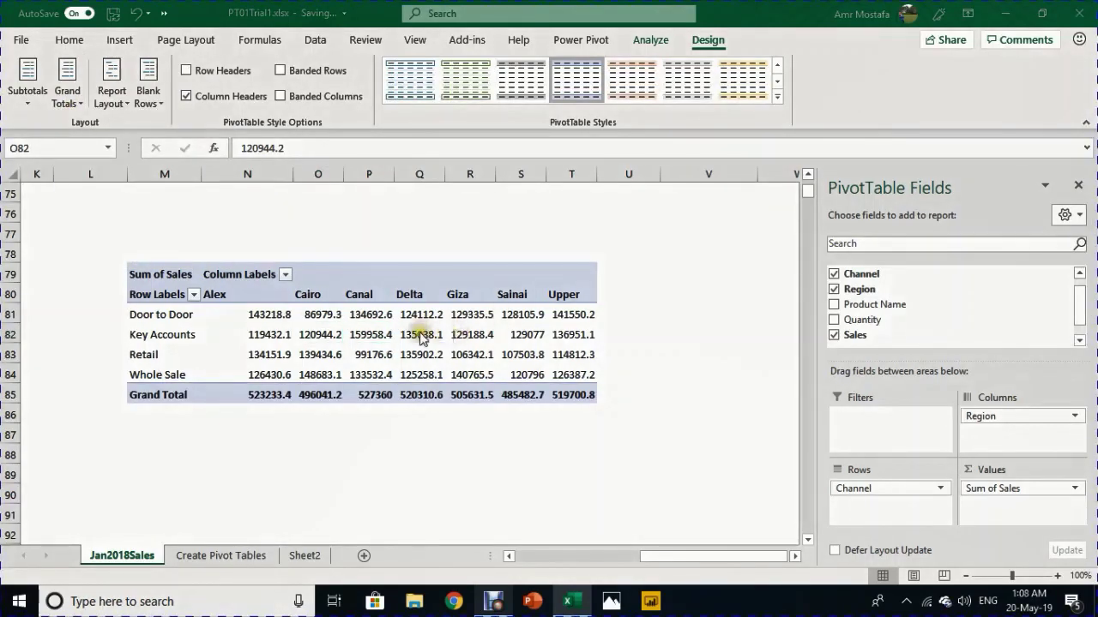
left_click(81, 97)
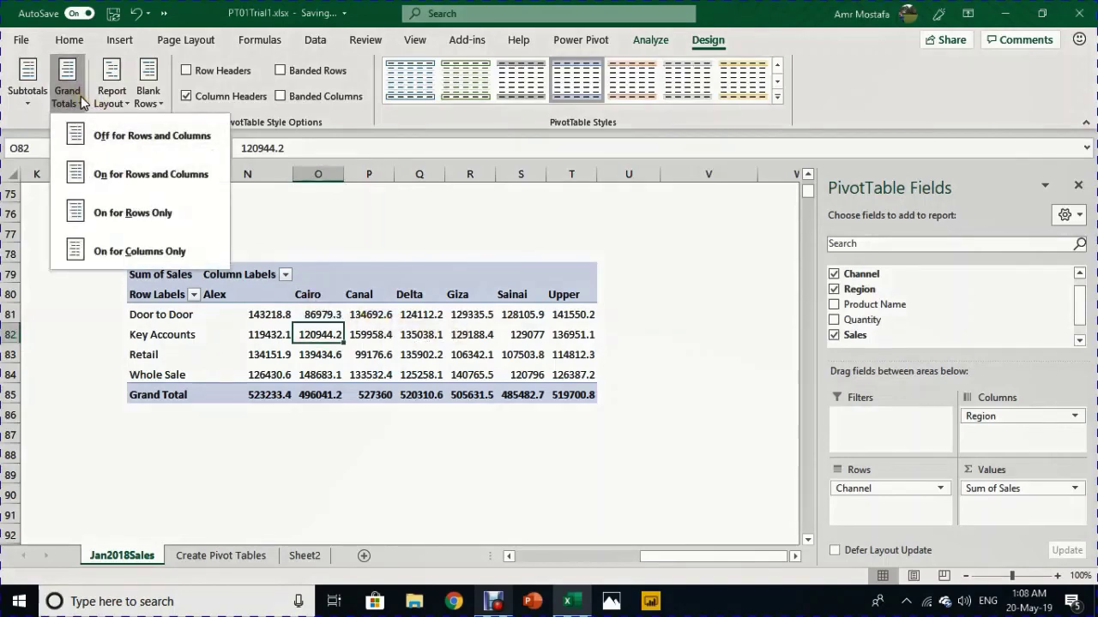
left_click(104, 175)
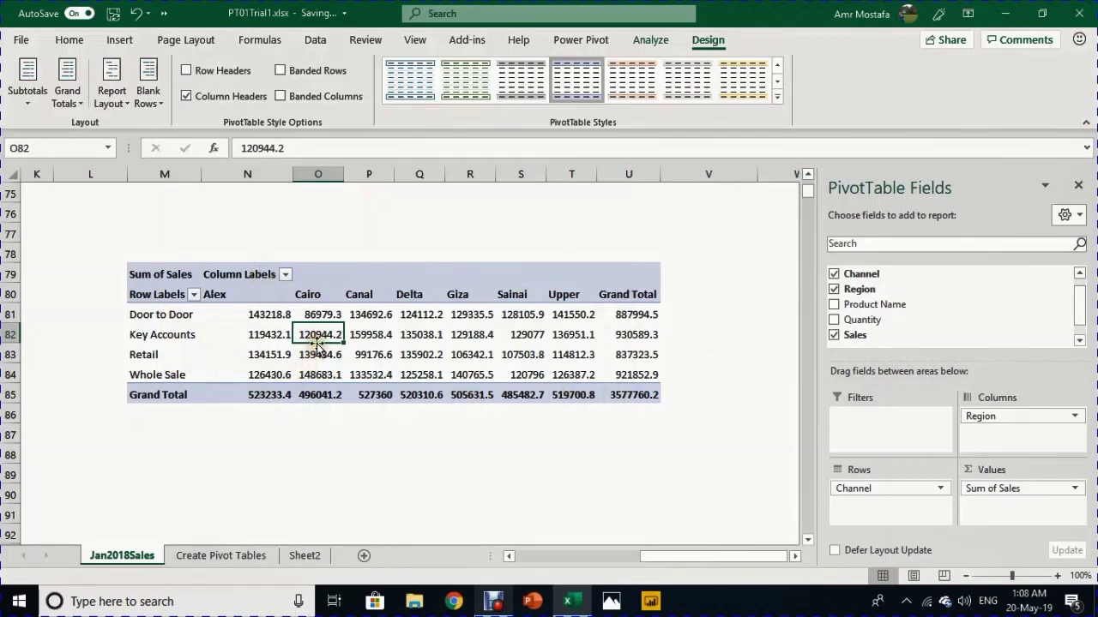
mouse_move(326, 315)
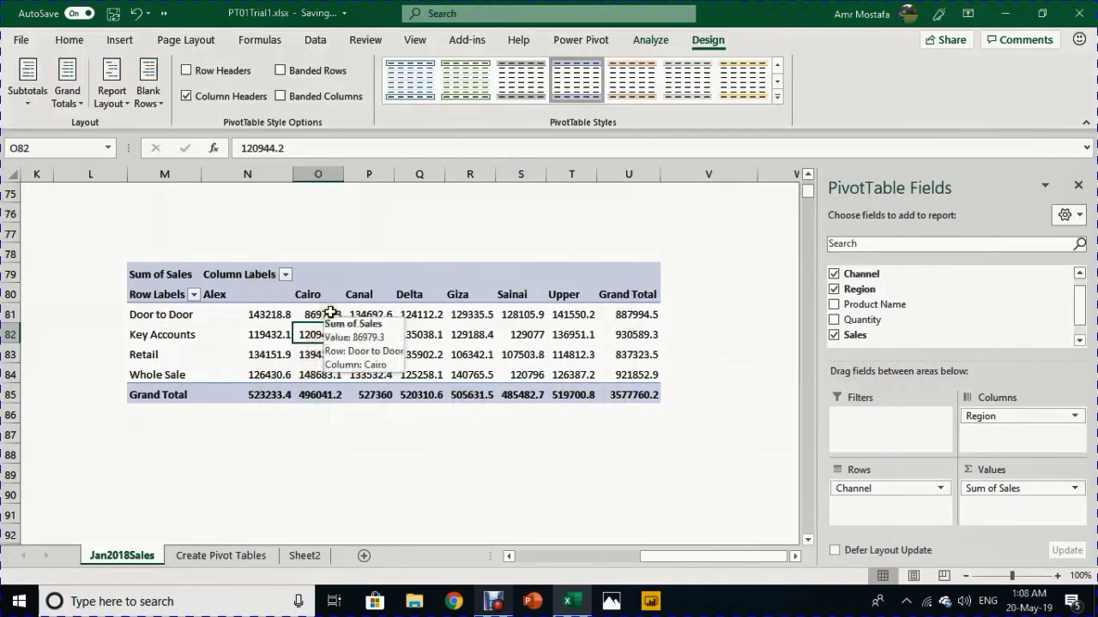
Format the pivot's sales values as Currency with the $ symbol and 0 decimal places.
mouse_move(327, 336)
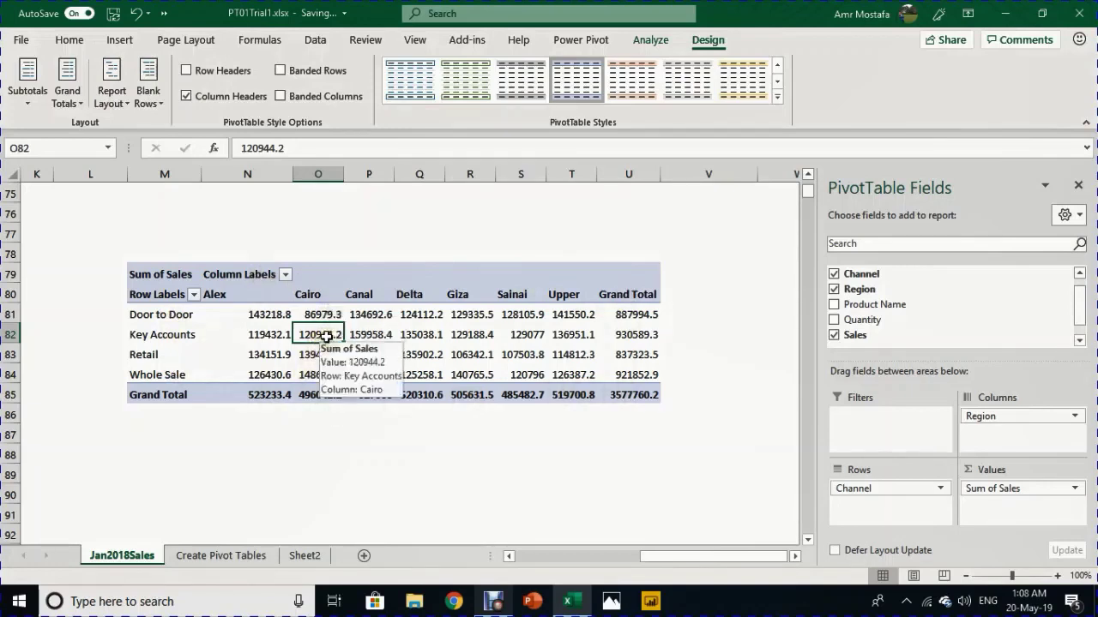
right_click(327, 336)
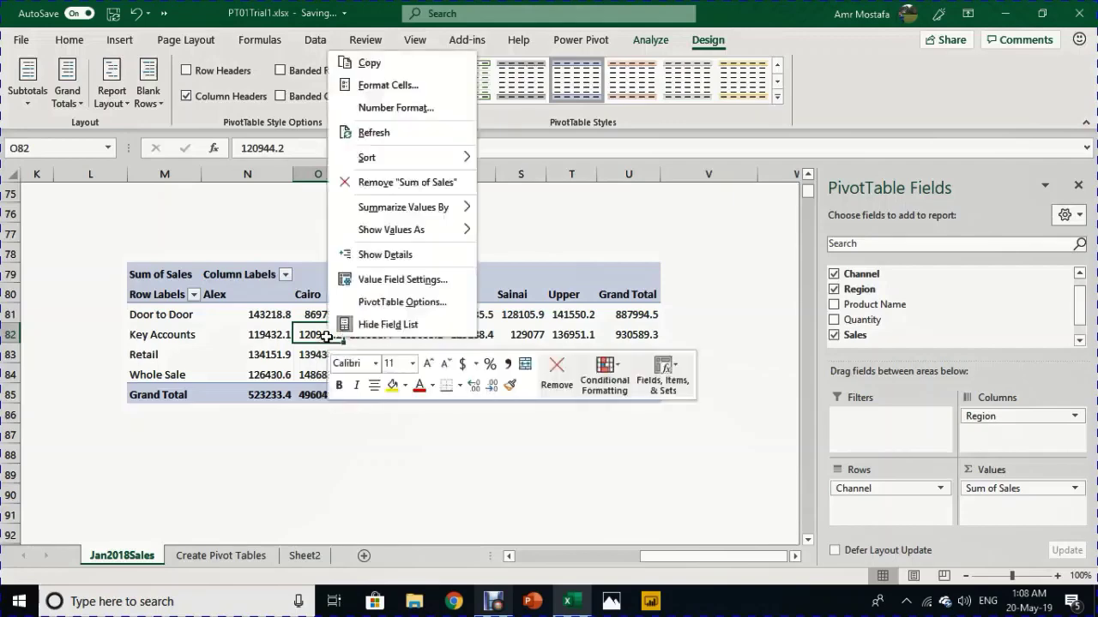
left_click(428, 108)
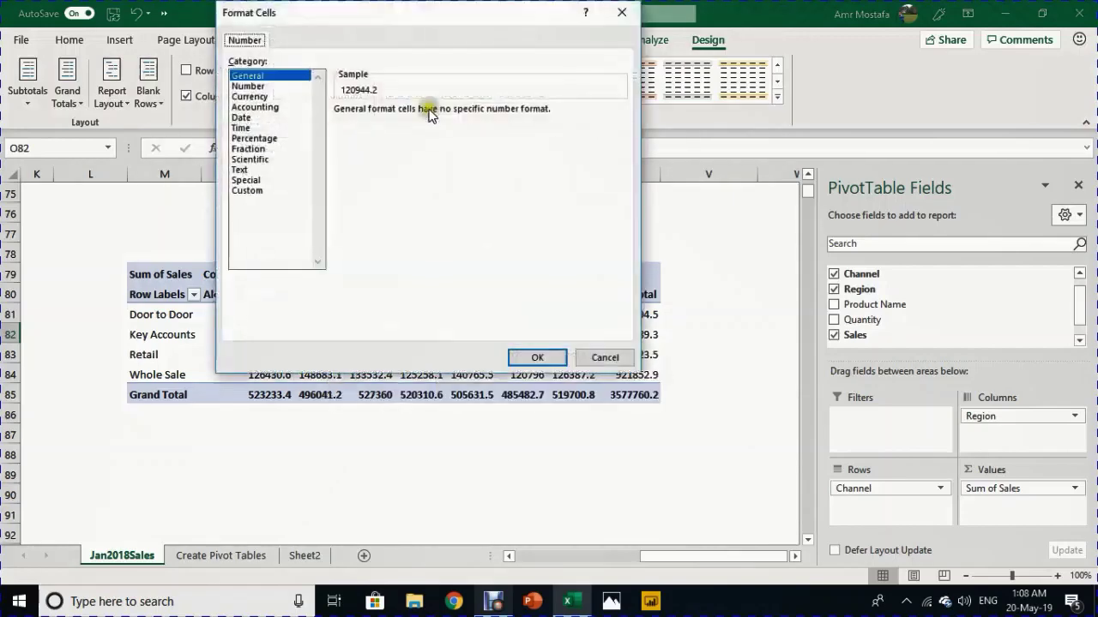
left_click_drag(437, 19, 552, 161)
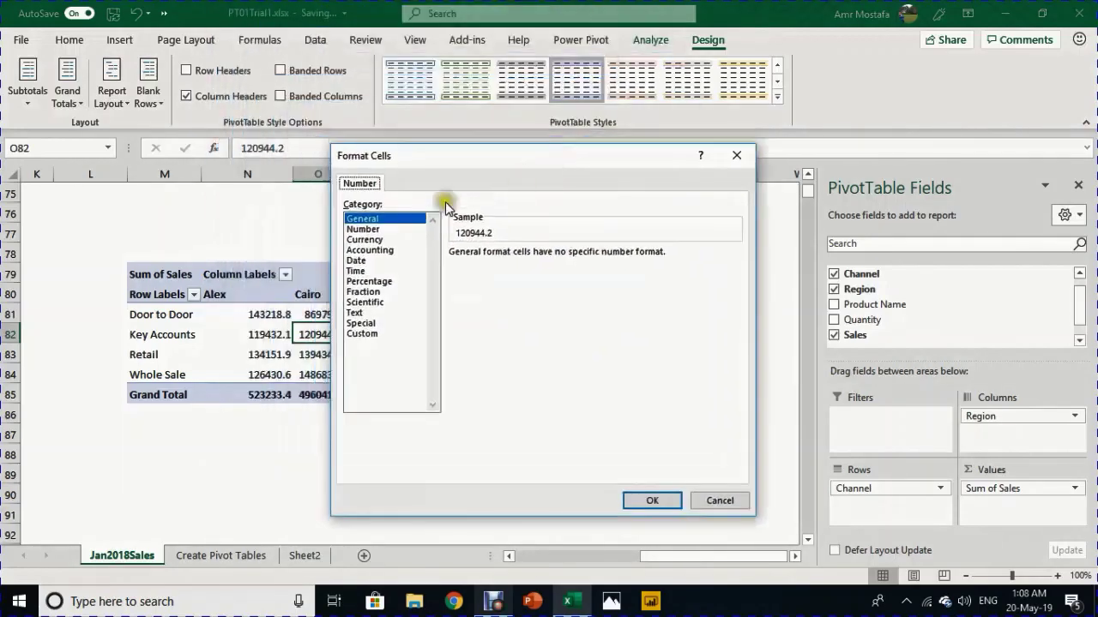
left_click(369, 240)
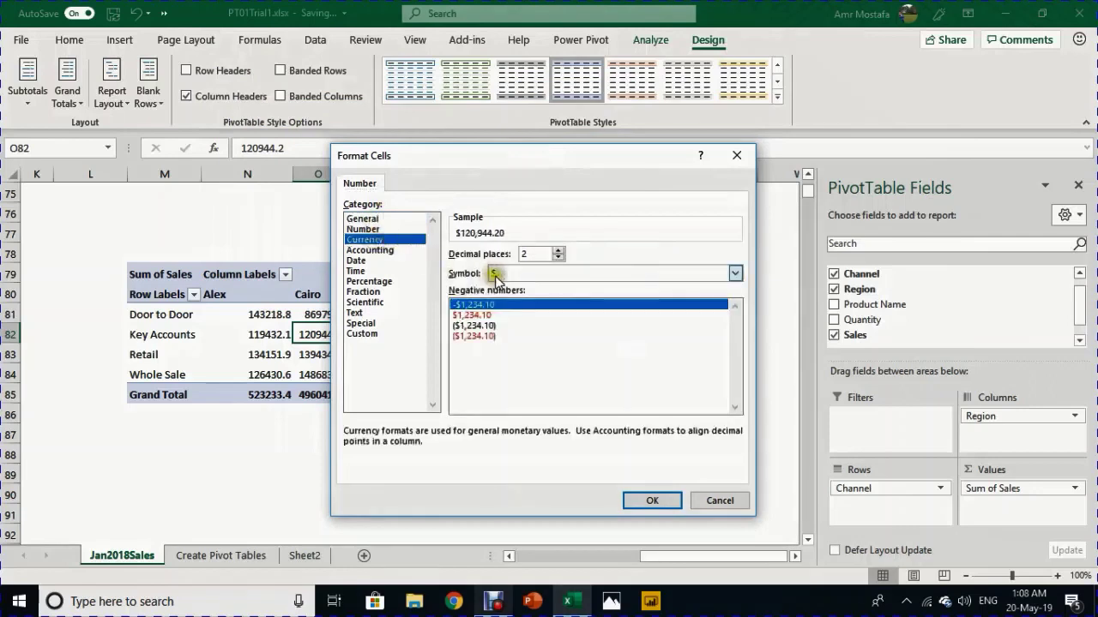
left_click(558, 257)
left_click(558, 257)
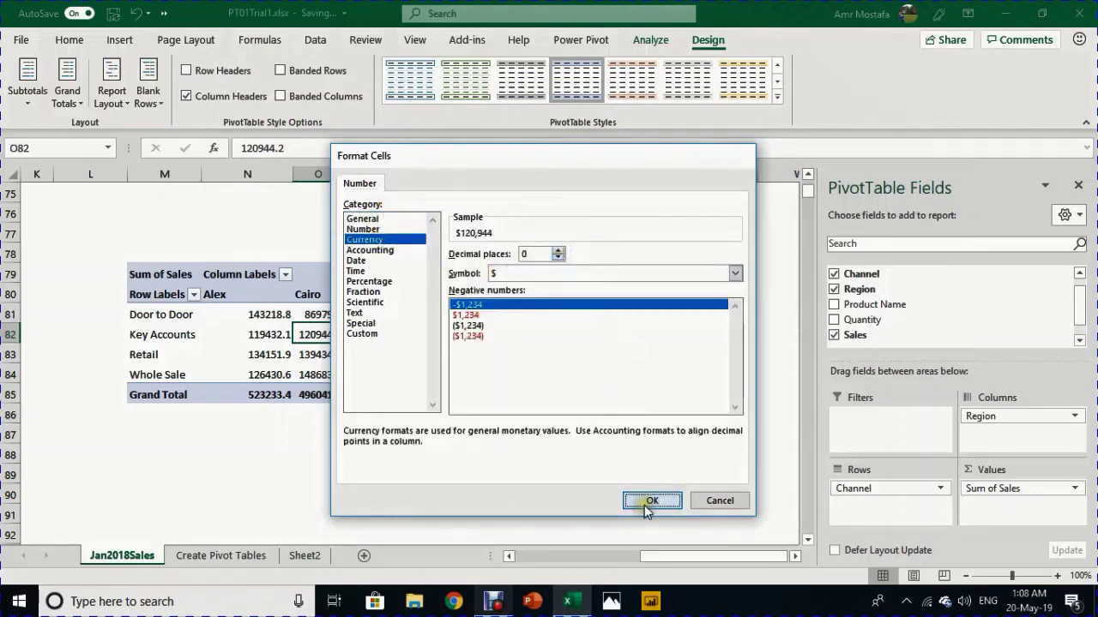
left_click(644, 505)
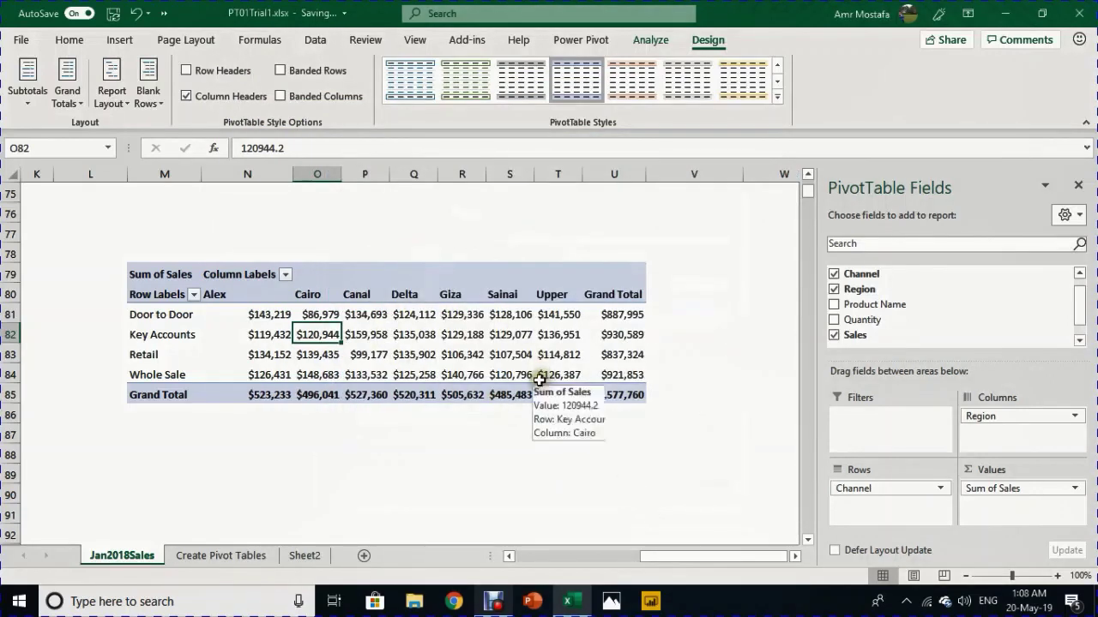
mouse_move(484, 353)
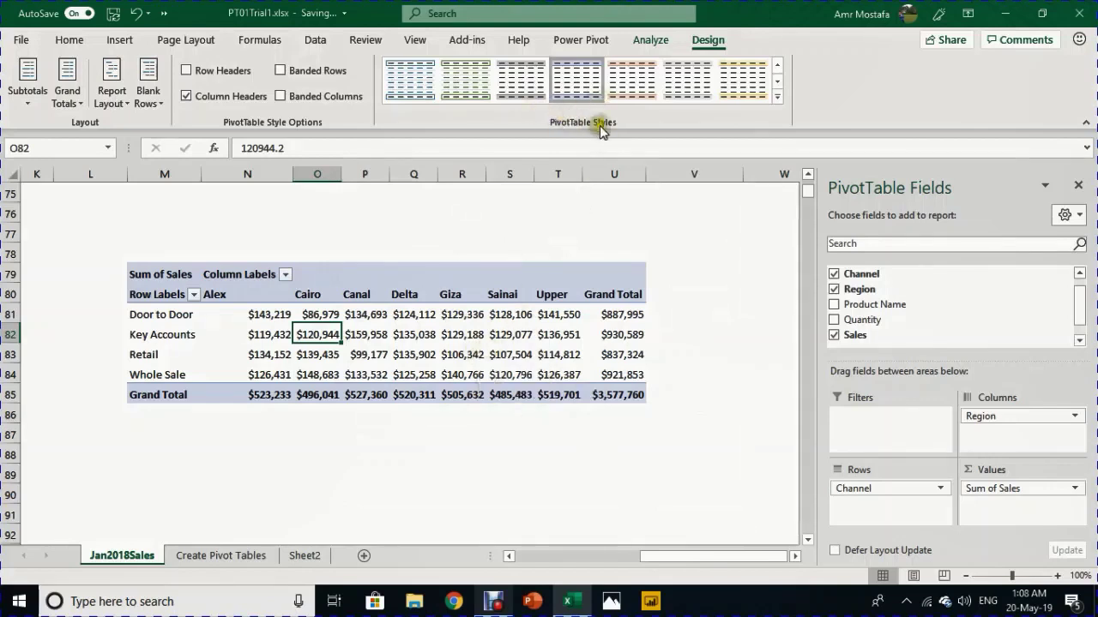
Try a light gray PivotTable style, then add and remove Banded Rows.
left_click(777, 98)
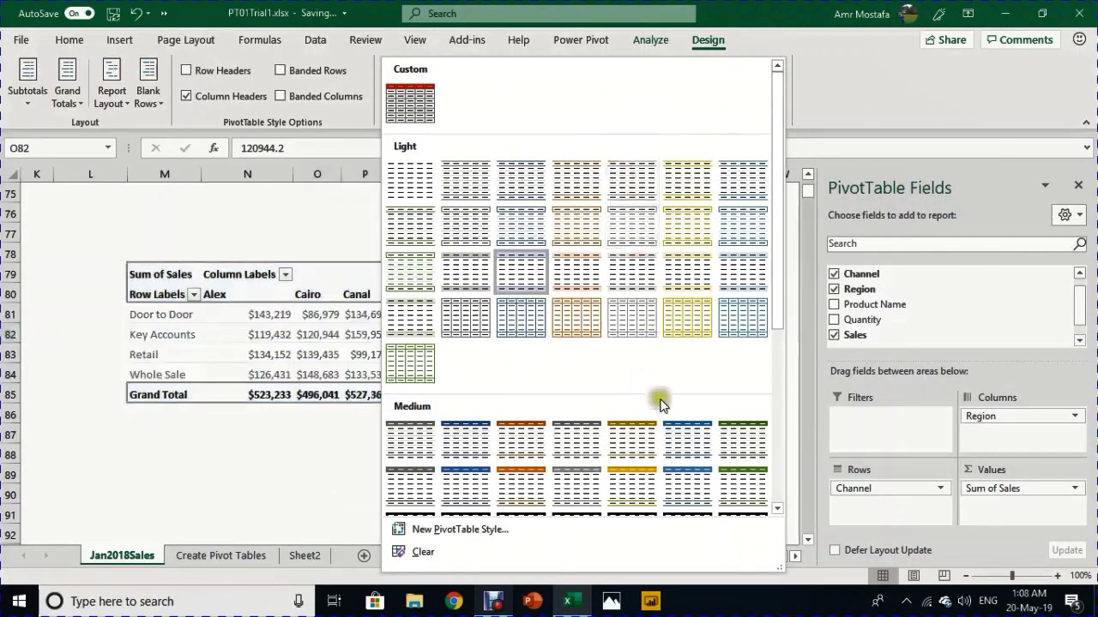
scroll(742, 415, "down", 3)
scroll(742, 415, "down", 3)
scroll(759, 301, "up", 6)
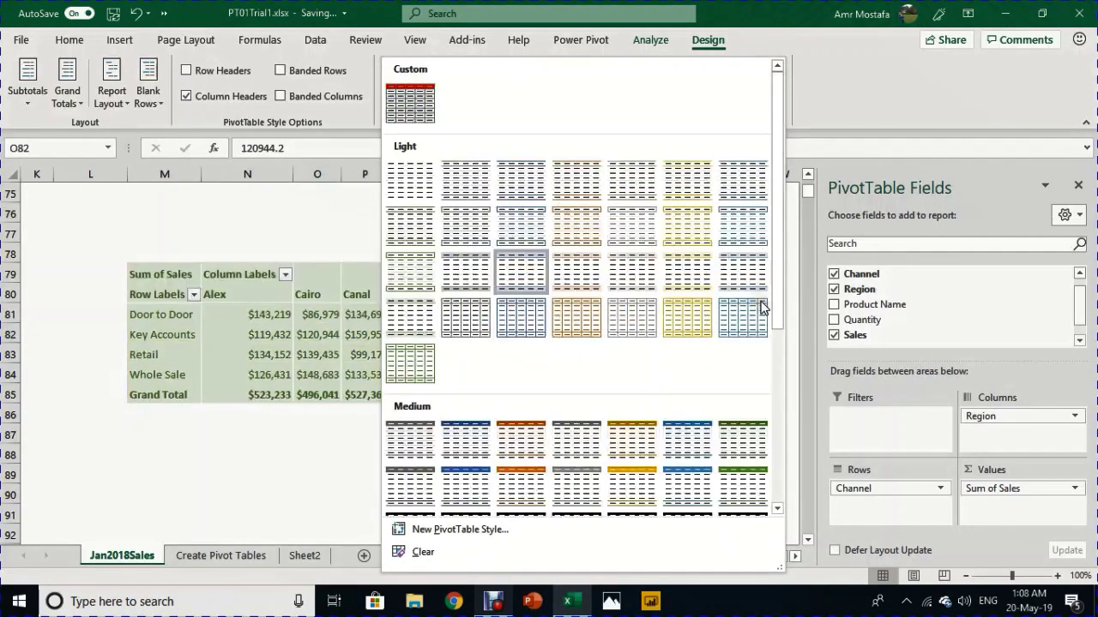
left_click(477, 271)
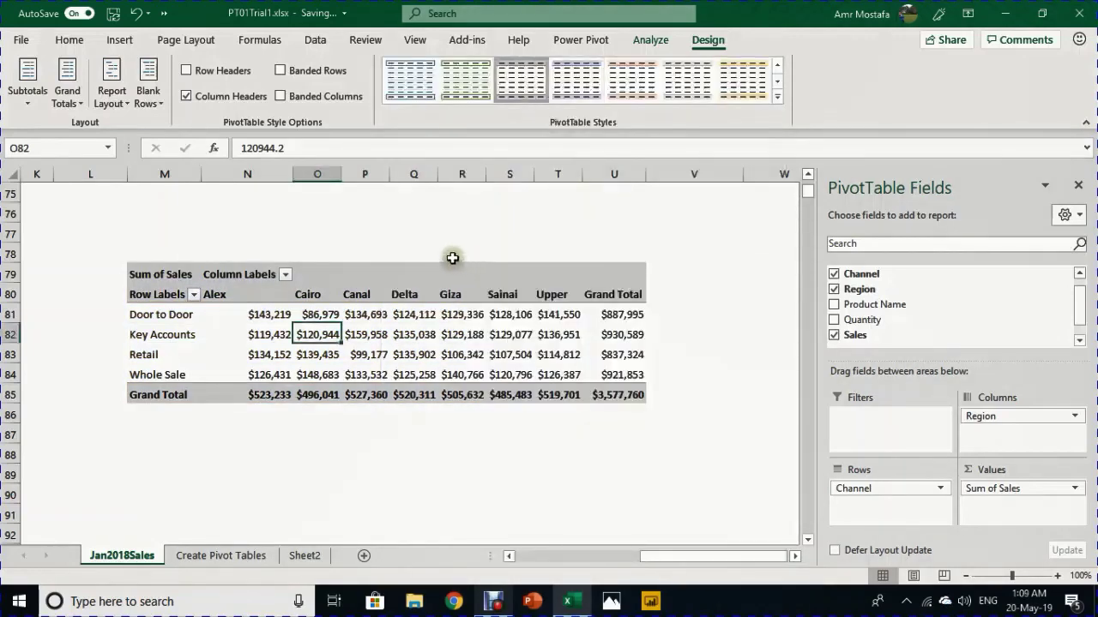
left_click(333, 72)
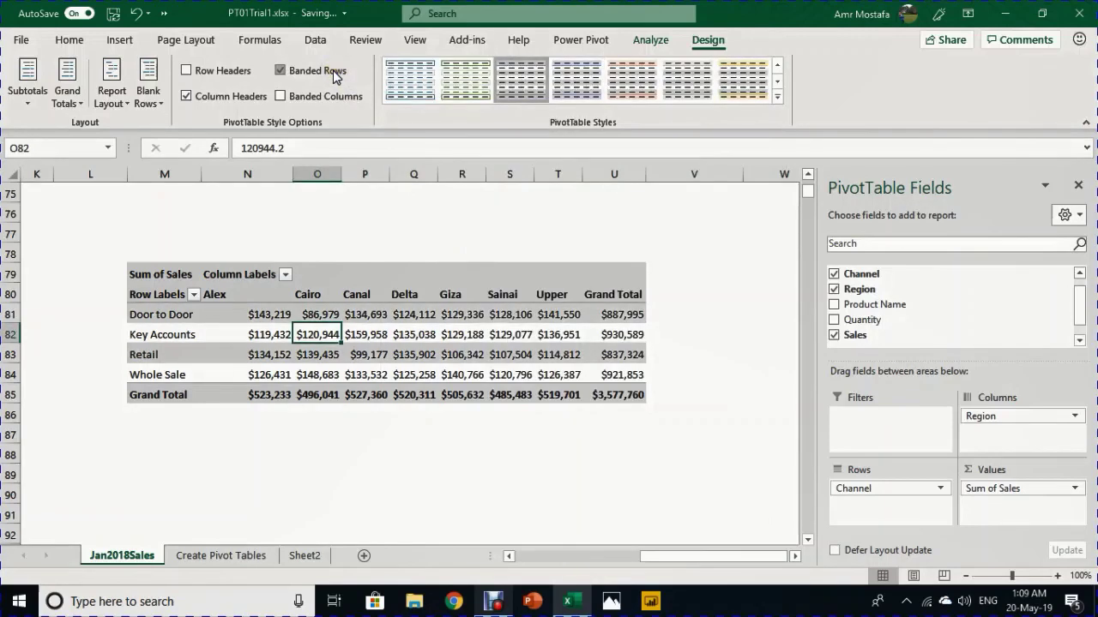
left_click(333, 71)
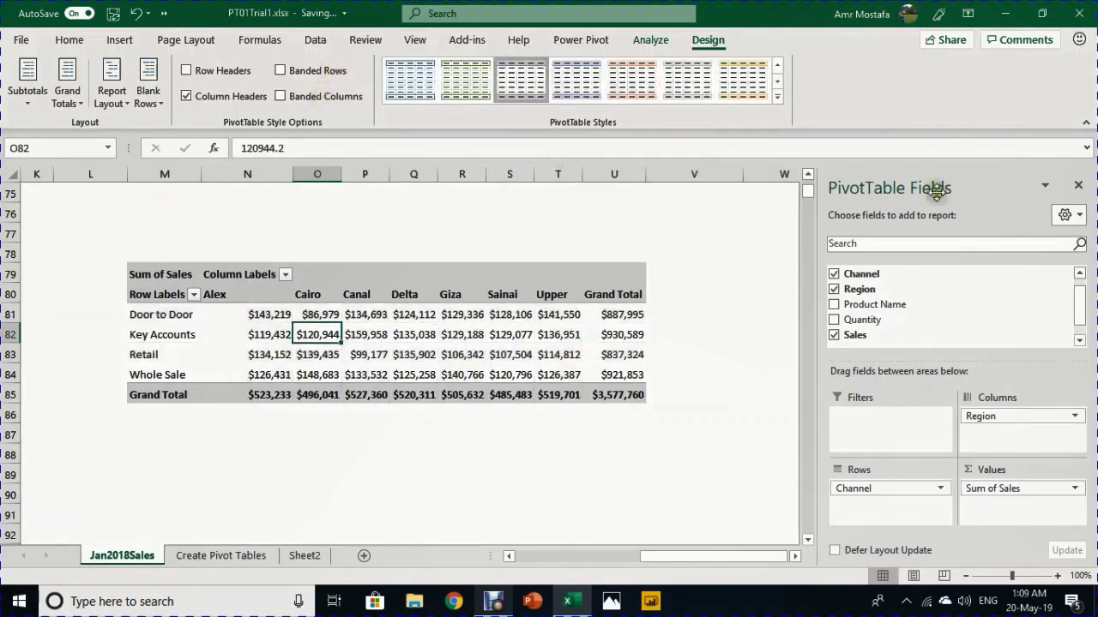
Apply the custom RedHeaders PivotTable style from the styles gallery.
left_click(777, 97)
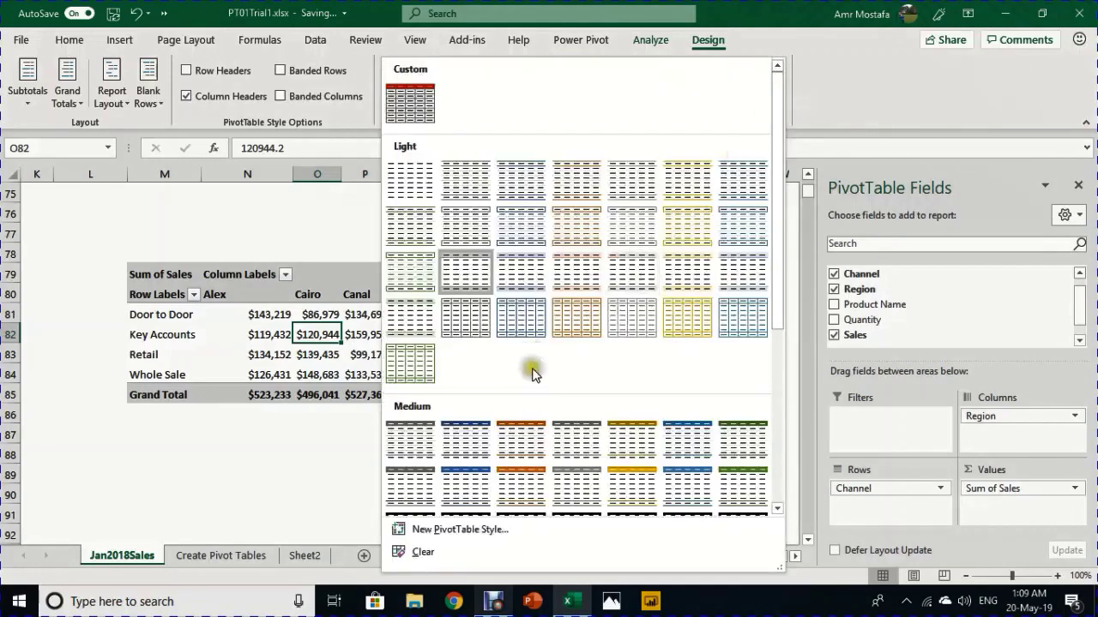
scroll(523, 377, "down", 3)
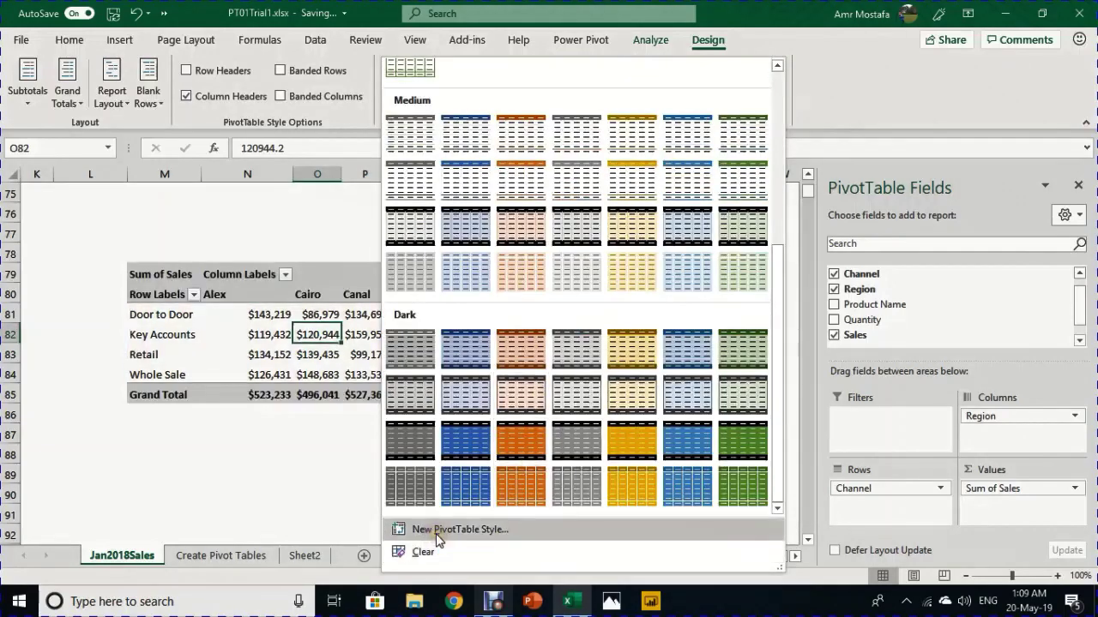
scroll(540, 347, "up", 4)
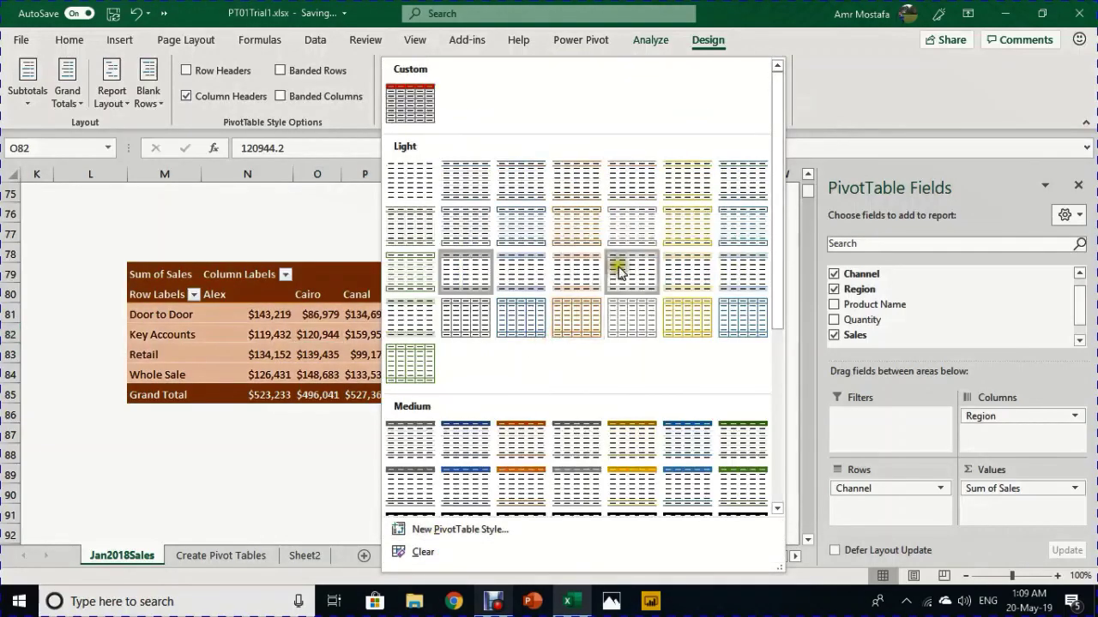
left_click(419, 108)
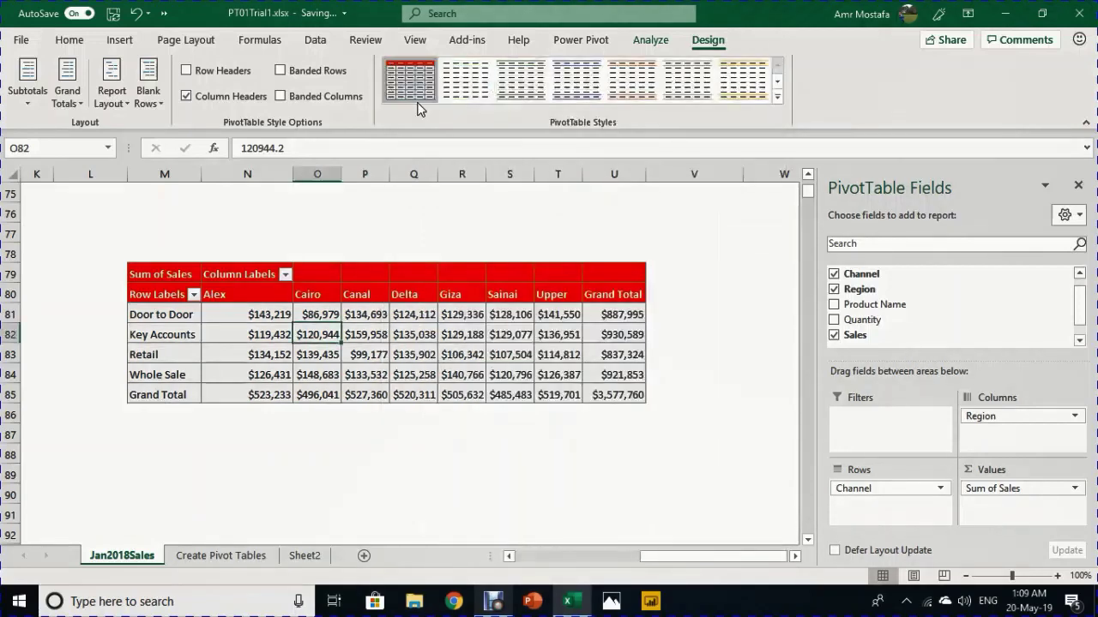